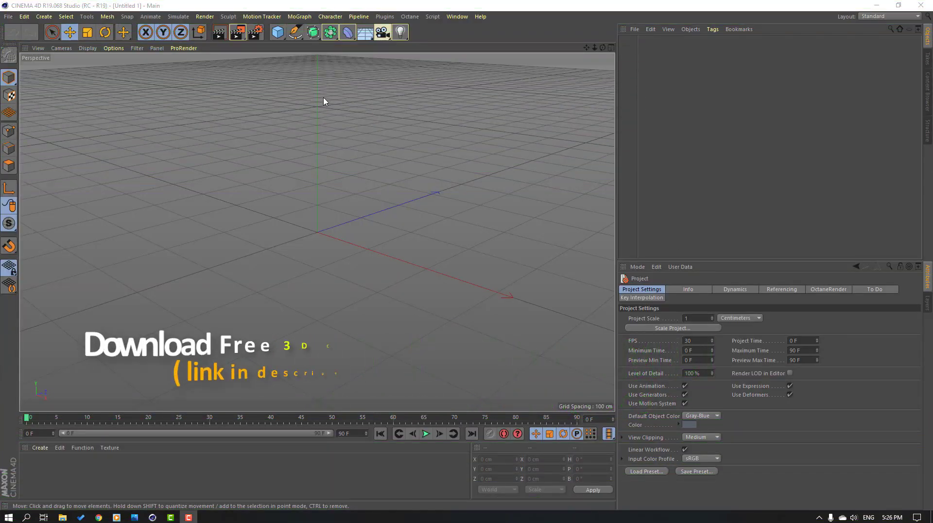
- Add a cylinder primitive and raise it along the Y axis to about 124 cm
click(279, 37)
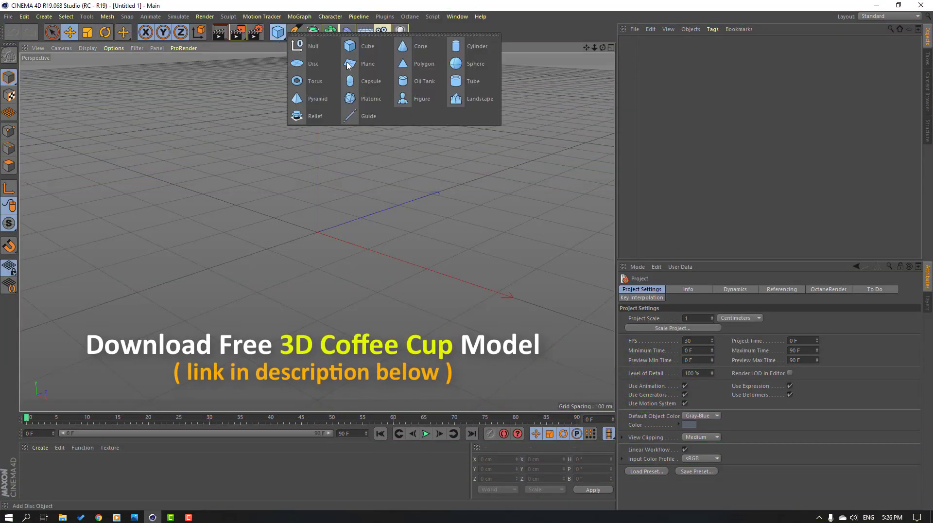
click(472, 47)
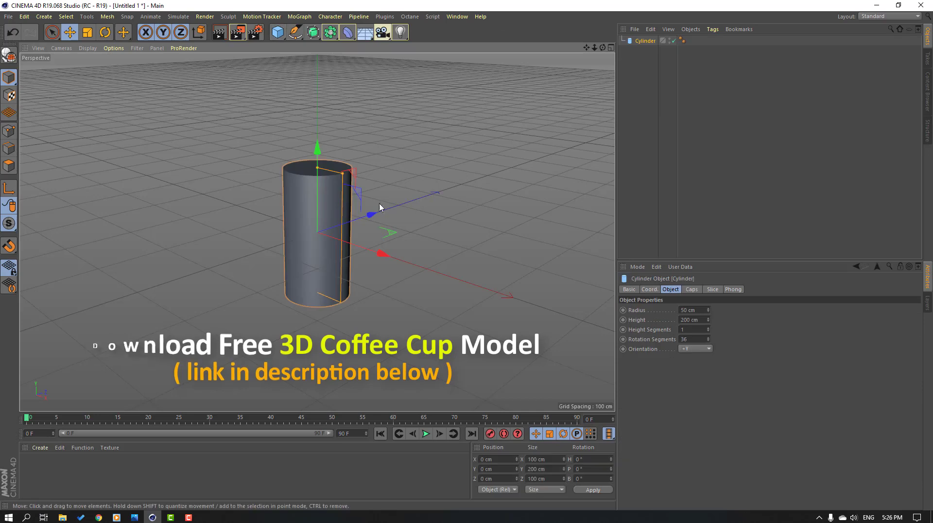
drag(317, 187, 314, 94)
alt+middle_drag(395, 178, 395, 235)
alt+drag(412, 192, 410, 231)
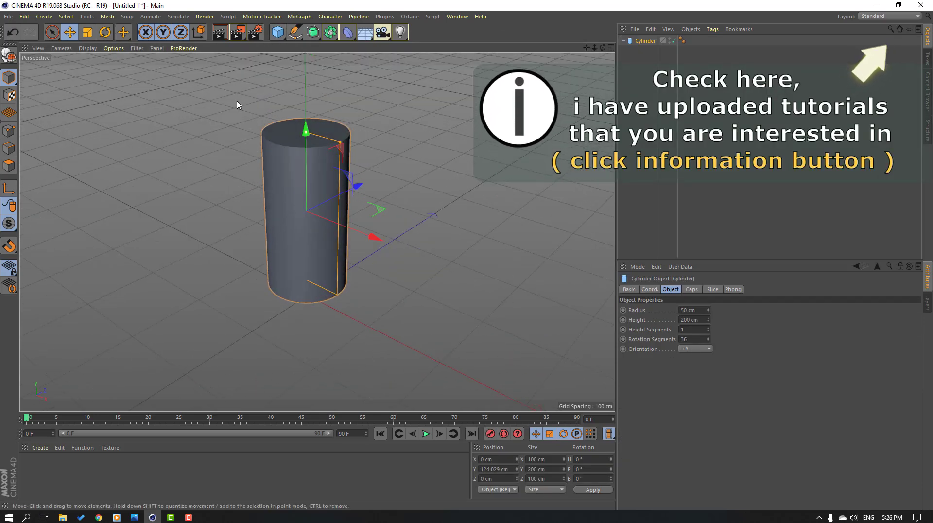
- Set the viewport display to Gouraud Shading (Lines) so the cylinder's mesh lines are drawn
click(88, 48)
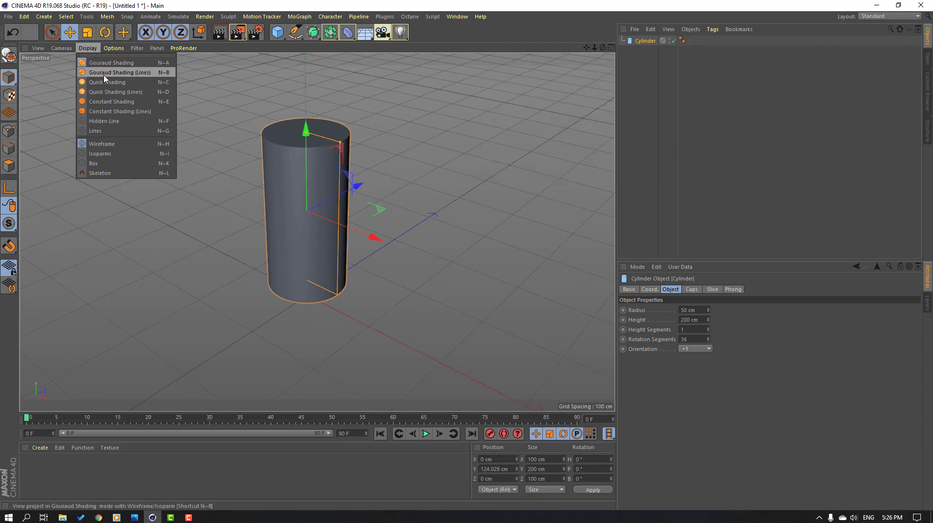
click(130, 74)
alt+drag(376, 198, 413, 211)
scroll(414, 210, up, 3)
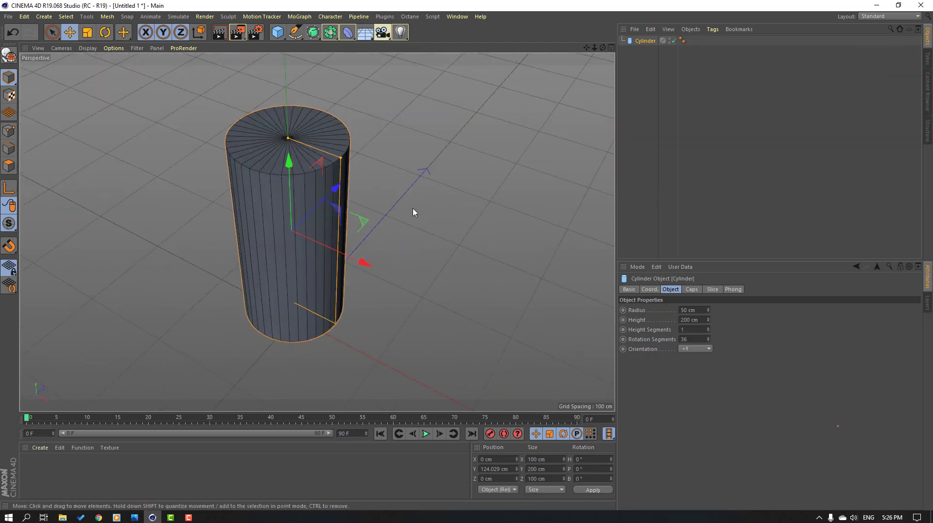
- Set the cylinder's rotation segments to 45
double_click(689, 340)
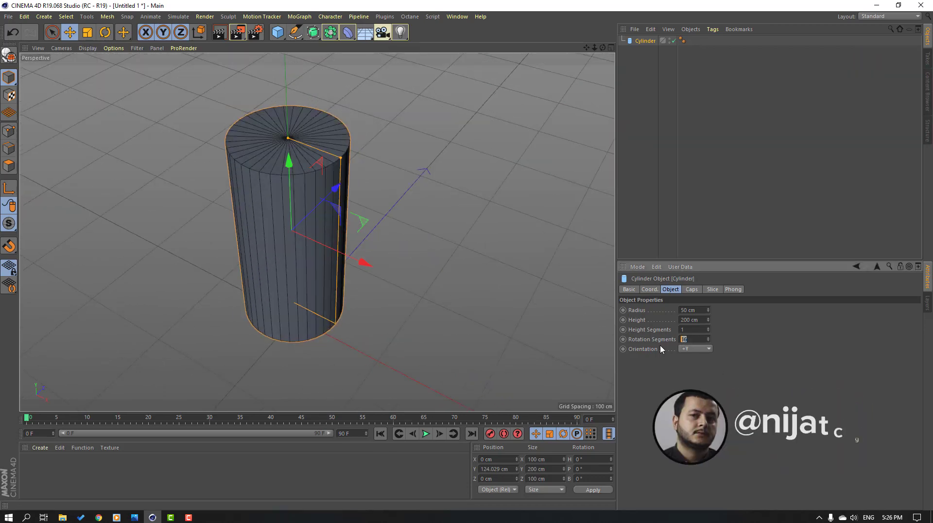
text(45)
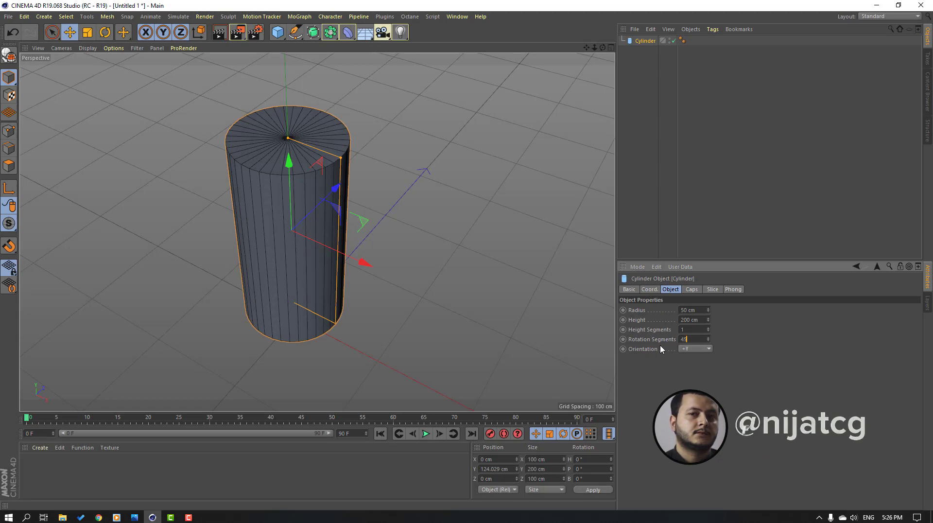
key(Return)
scroll(173, 170, up, 3)
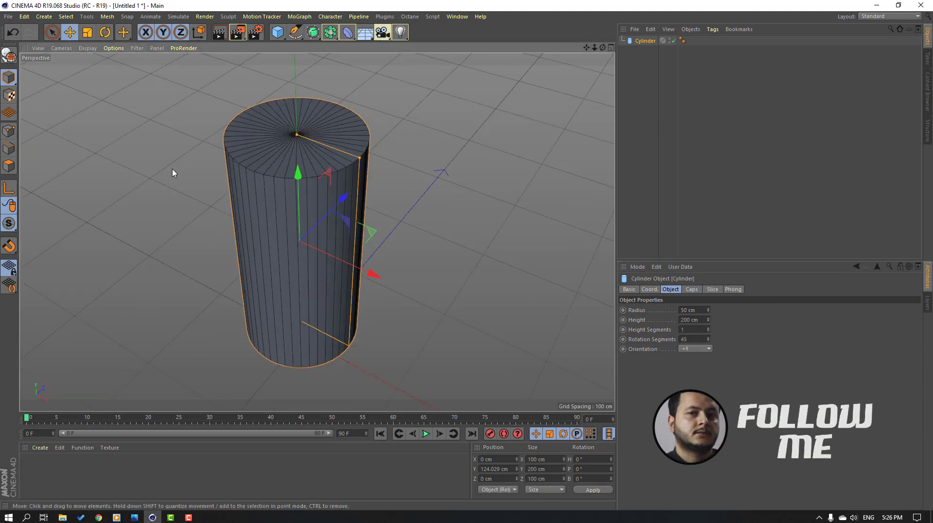
- Make the cylinder editable and select all its top points with Rectangle Selection in point mode
click(11, 57)
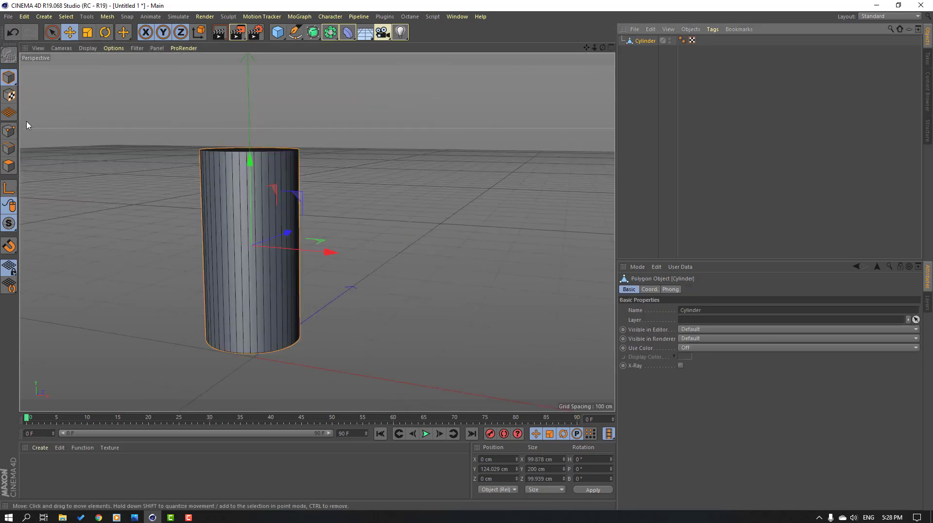
click(8, 131)
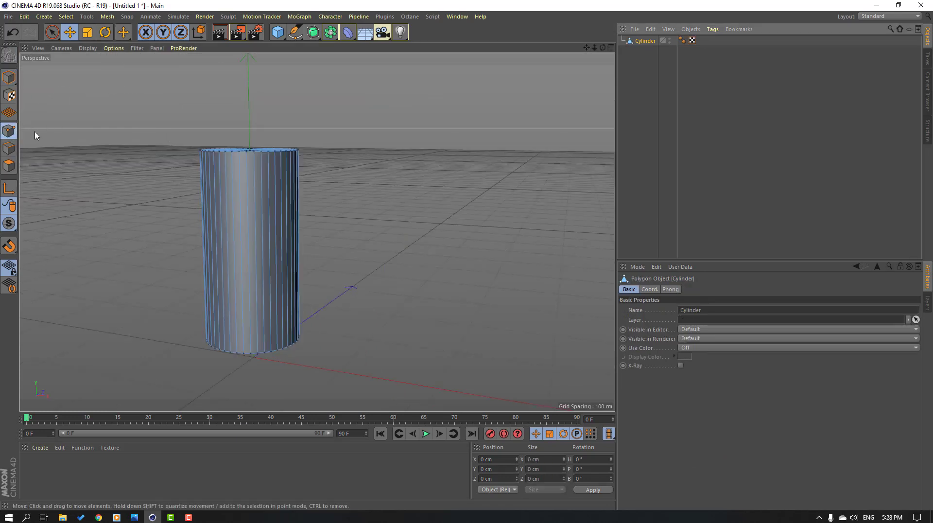
click(51, 34)
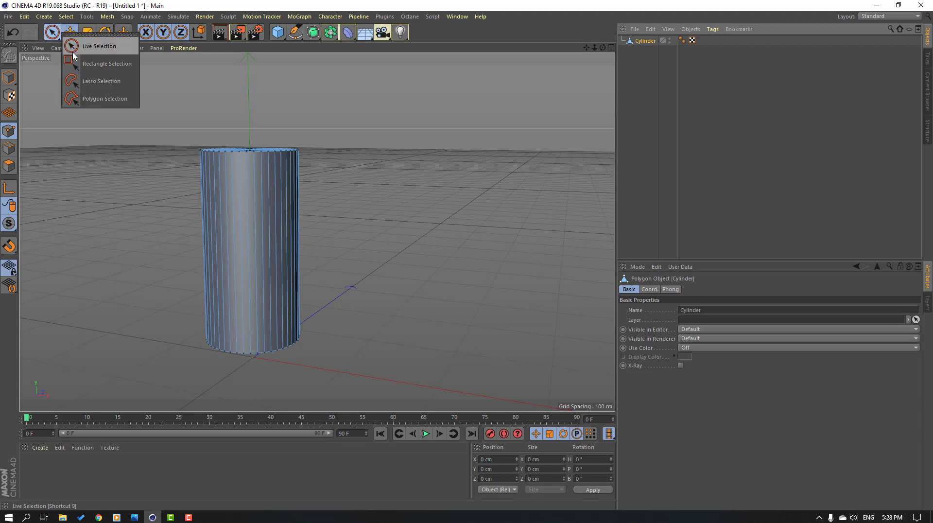
click(115, 69)
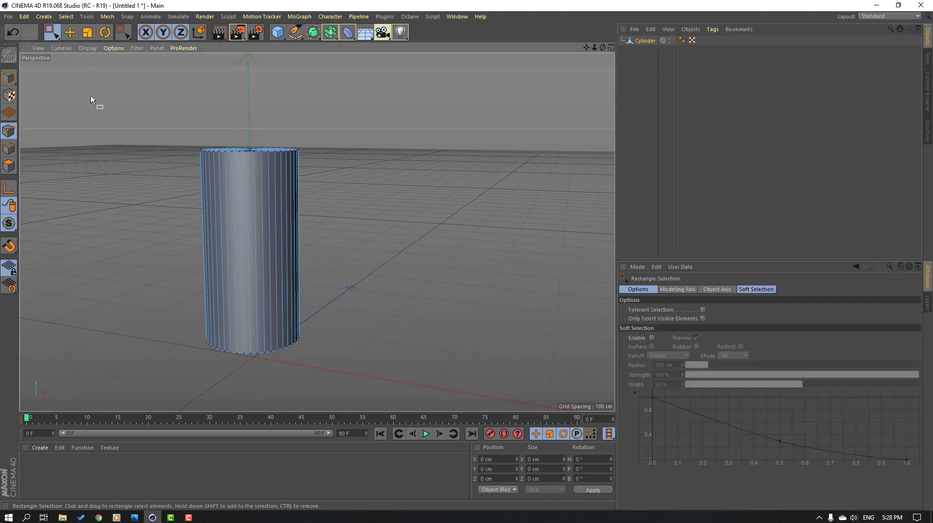
alt+drag(381, 174, 273, 105)
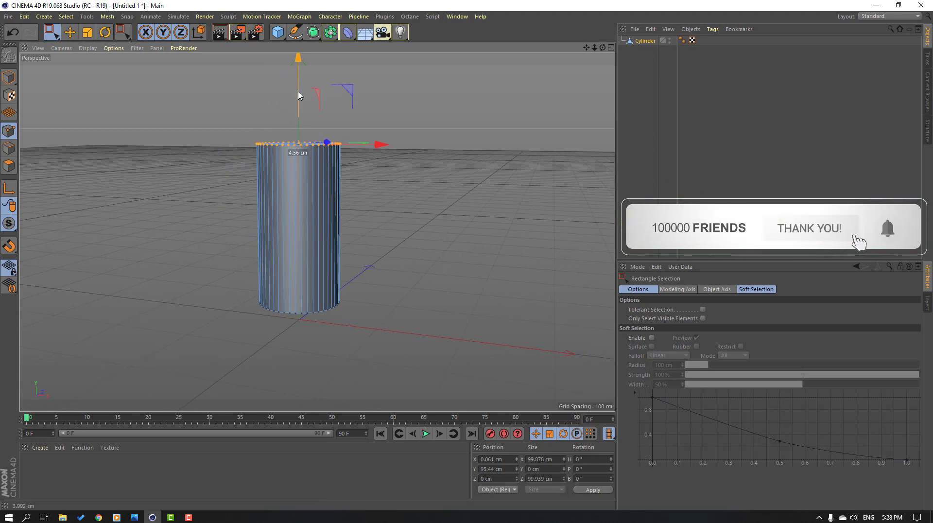
- Undo the last point move, lower the selected top points by about 18 cm, and scale them out to about 119 cm wide
key(ctrl+z)
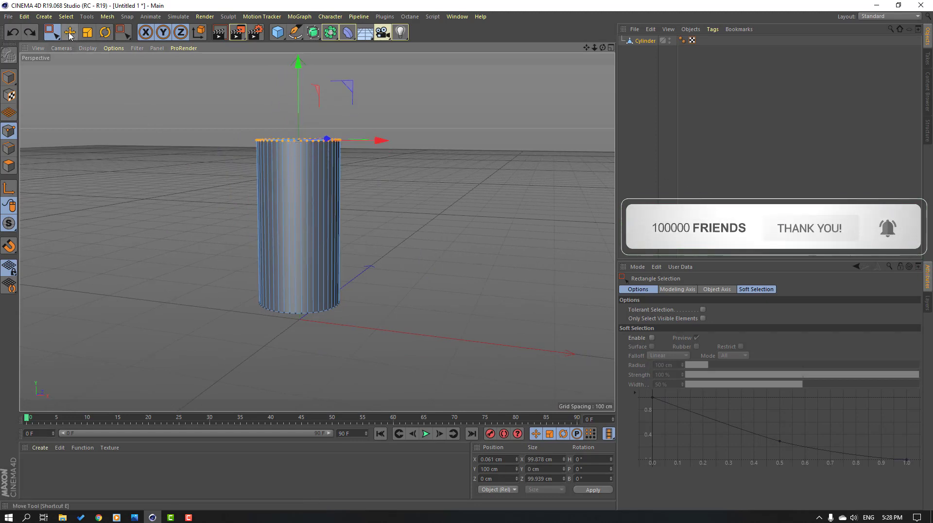
click(70, 33)
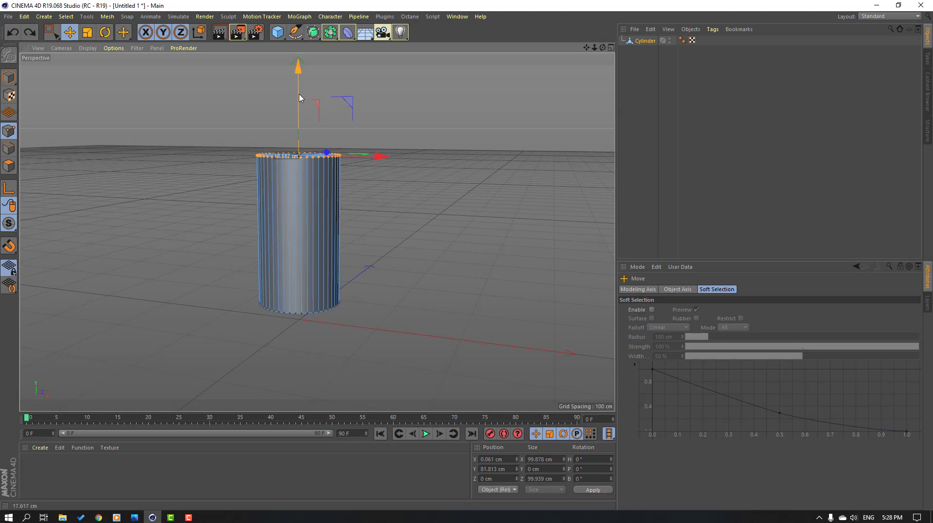
alt+drag(243, 108, 253, 170)
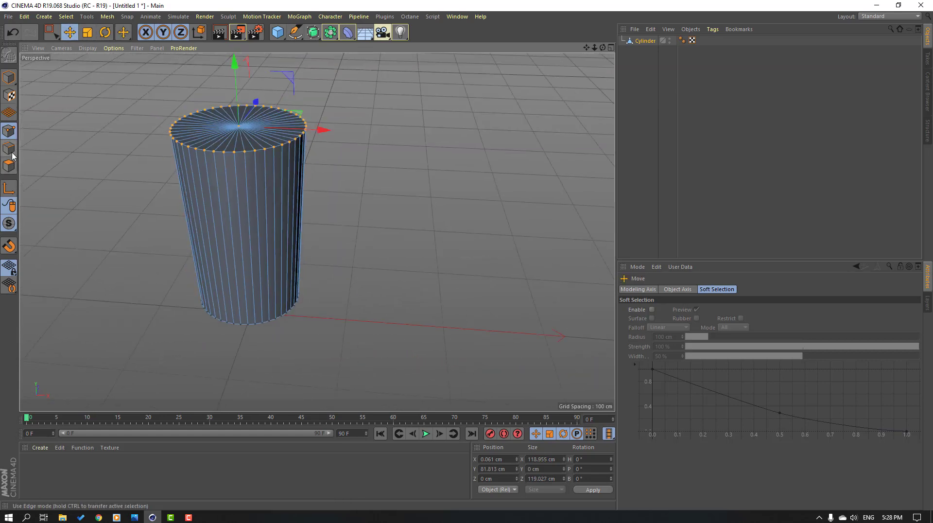
- Add a circular loop cut on the cylinder's top cap near the rim, at about 90.45% offset
right_click(98, 125)
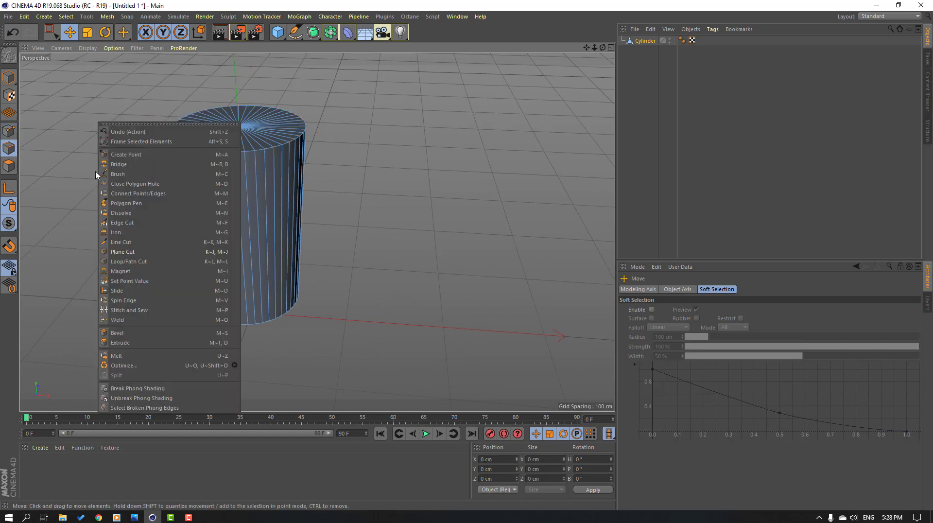
click(162, 263)
scroll(246, 154, up, 6)
alt+middle_drag(246, 134, 244, 202)
alt+drag(243, 208, 244, 255)
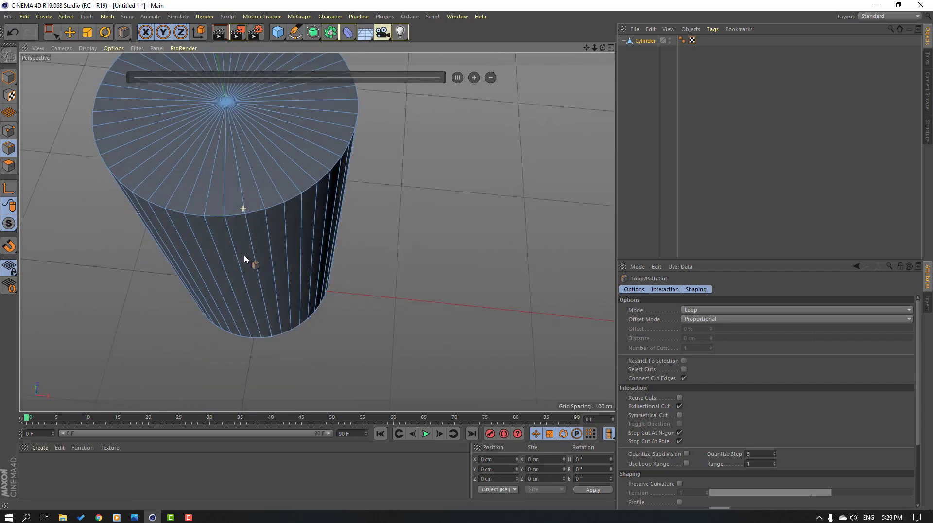
click(243, 206)
scroll(262, 243, down, 3)
scroll(267, 238, up, 1)
alt+drag(158, 226, 143, 179)
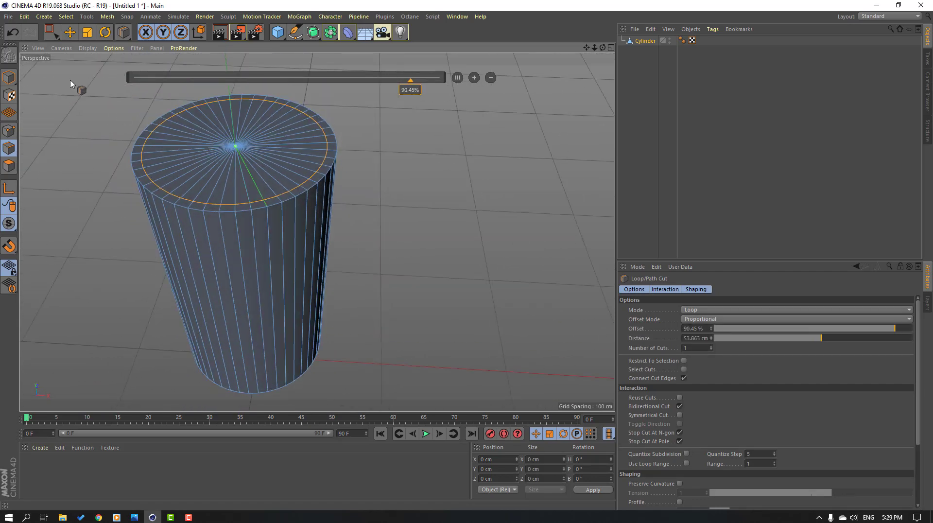
- Select all the inner top cap polygons inside the rim loop with Loop Selection in polygon mode
click(70, 33)
click(9, 166)
scroll(244, 176, up, 2)
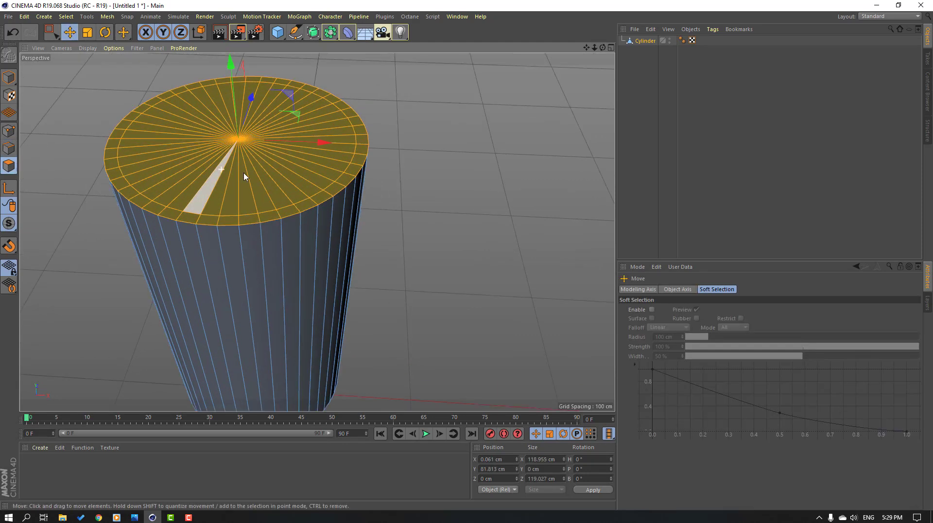
click(426, 147)
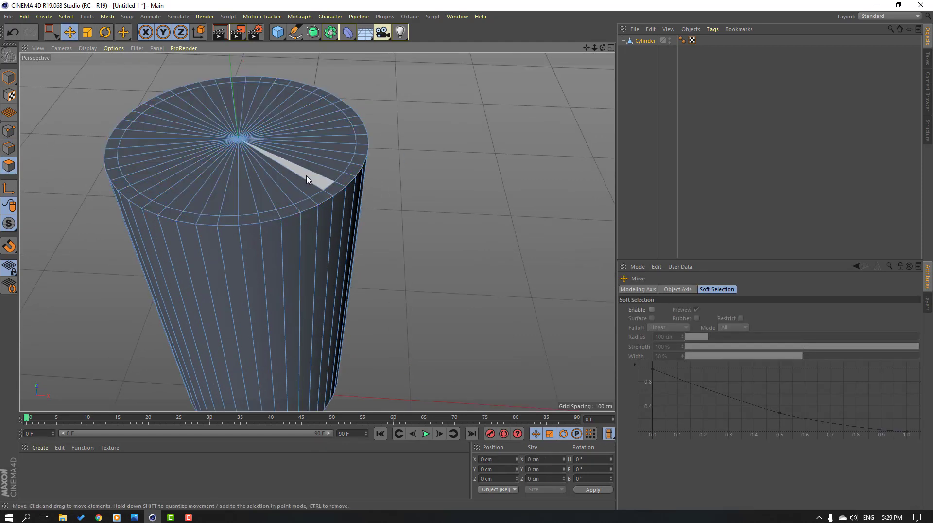
click(65, 16)
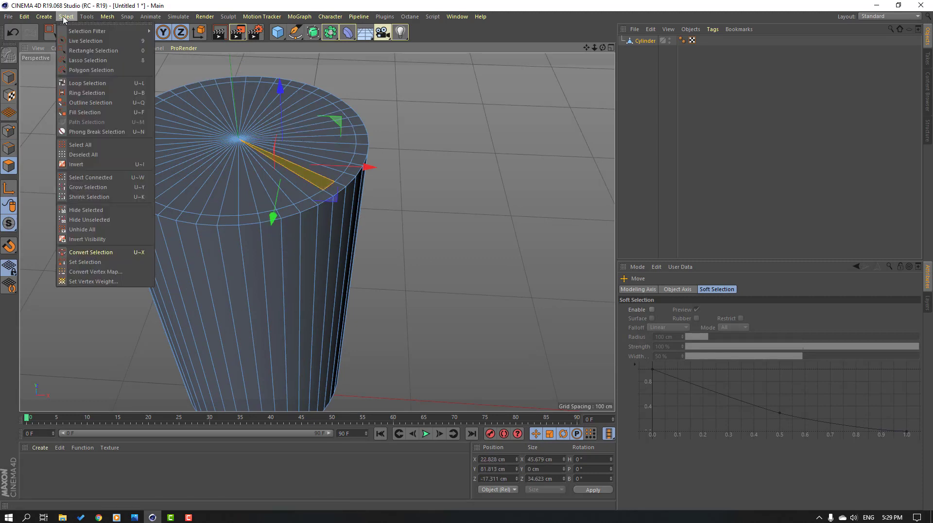
click(88, 83)
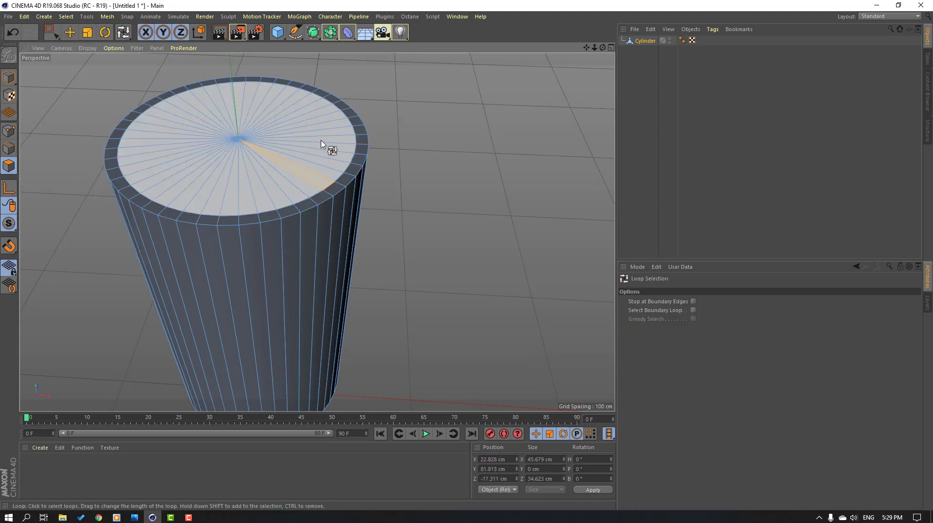
click(333, 157)
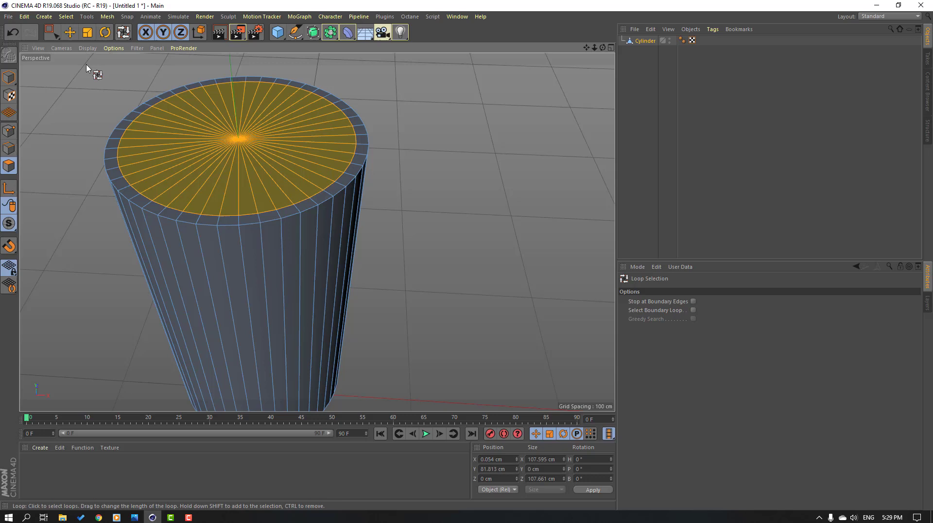
- Move the selected inner cap polygons down inside the cylinder to about -92.8 cm in Y to hollow out the cup
click(70, 32)
scroll(207, 160, down, 5)
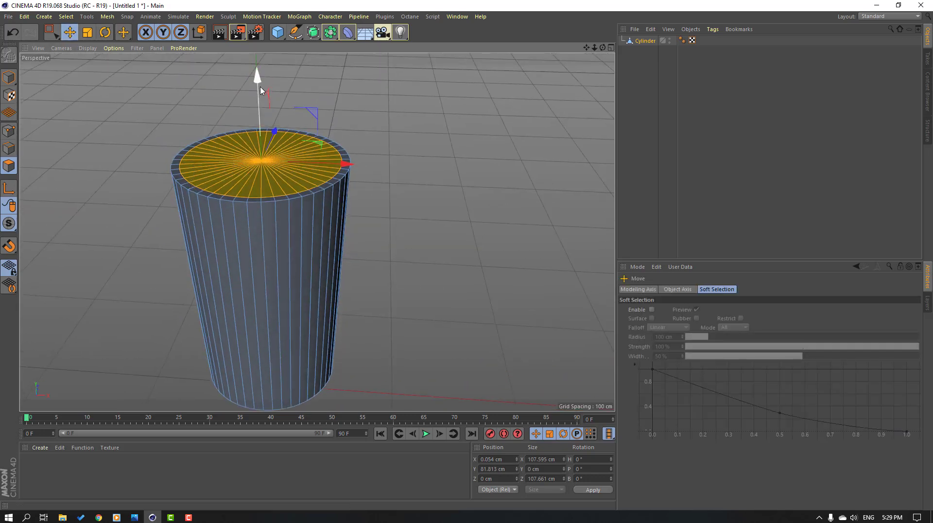
drag(260, 90, 206, 282)
scroll(191, 320, up, 4)
- Scale the cup's inner bottom polygons uniformly to about 90% so they fit within the tapered base
click(88, 35)
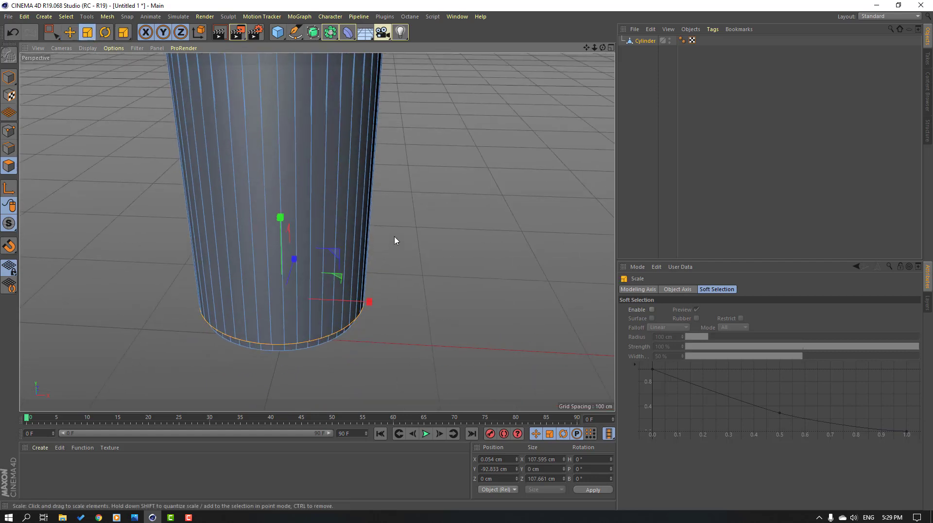
drag(449, 199, 435, 229)
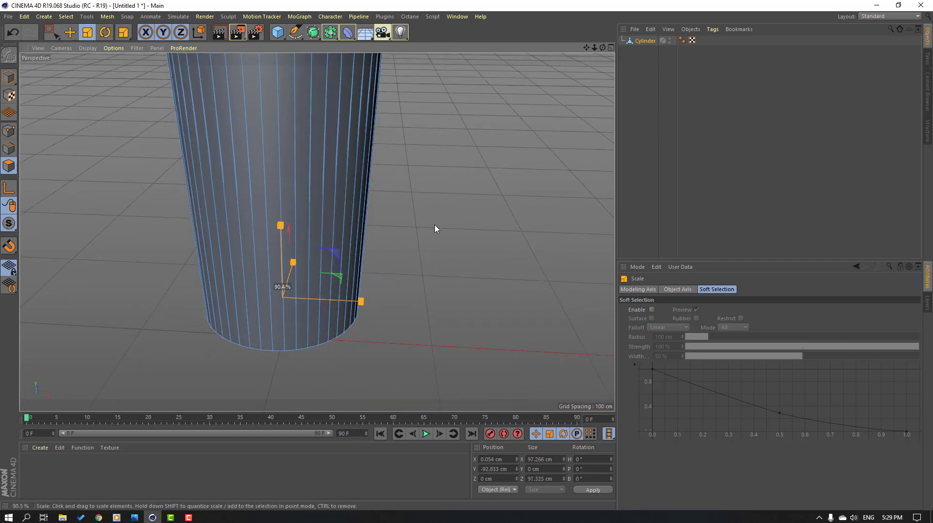
alt+drag(368, 197, 345, 219)
alt+middle_drag(369, 164, 391, 283)
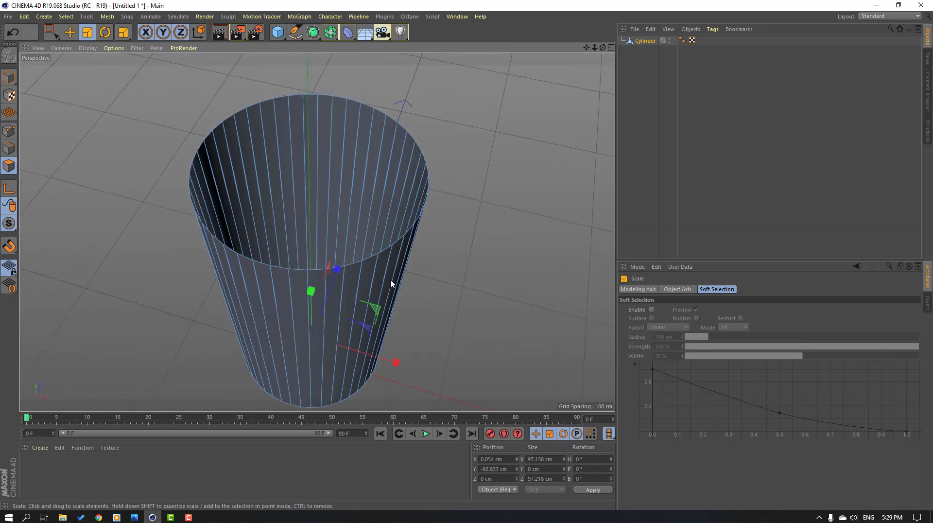
- Select all polygons of the cup and extrude them with a 1.5 cm offset to thicken the wall
scroll(392, 283, up, 5)
alt+drag(316, 231, 188, 192)
scroll(219, 208, down, 5)
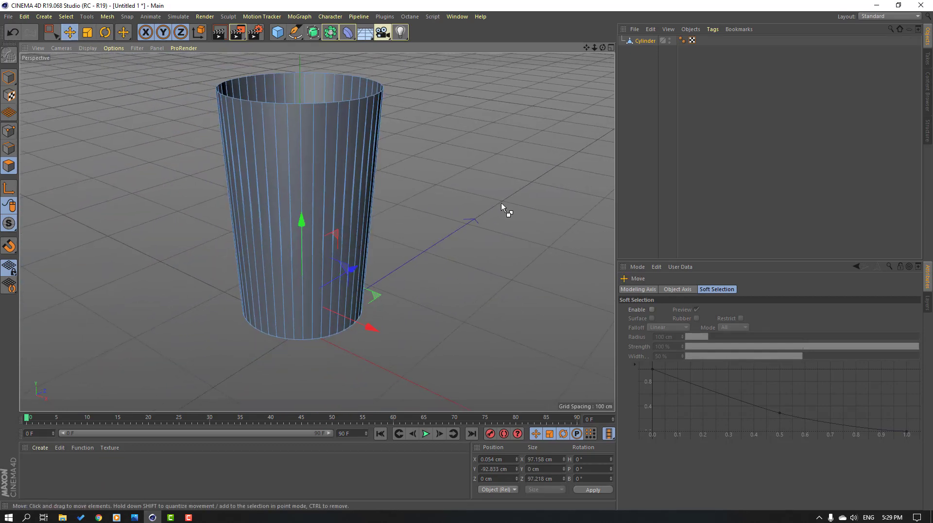
key(ctrl+a)
right_click(114, 90)
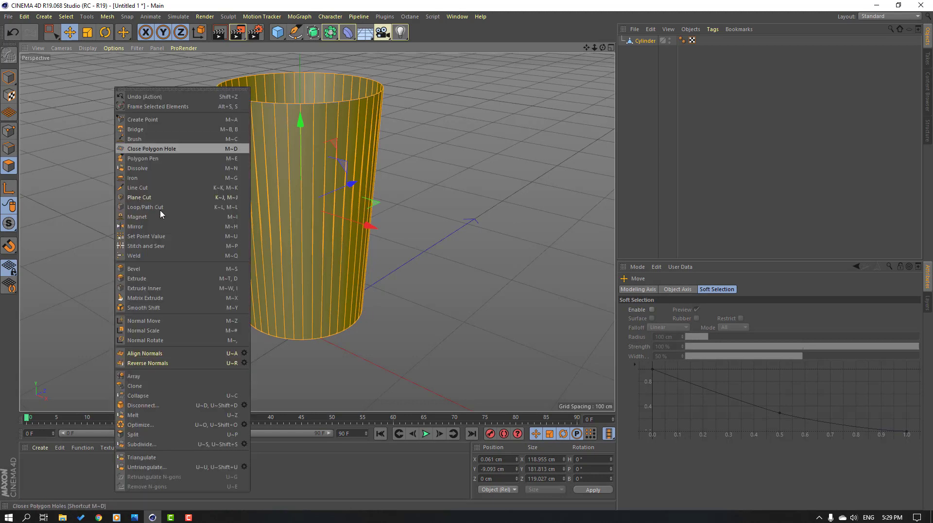
click(153, 273)
scroll(448, 82, up, 2)
alt+drag(447, 82, 415, 197)
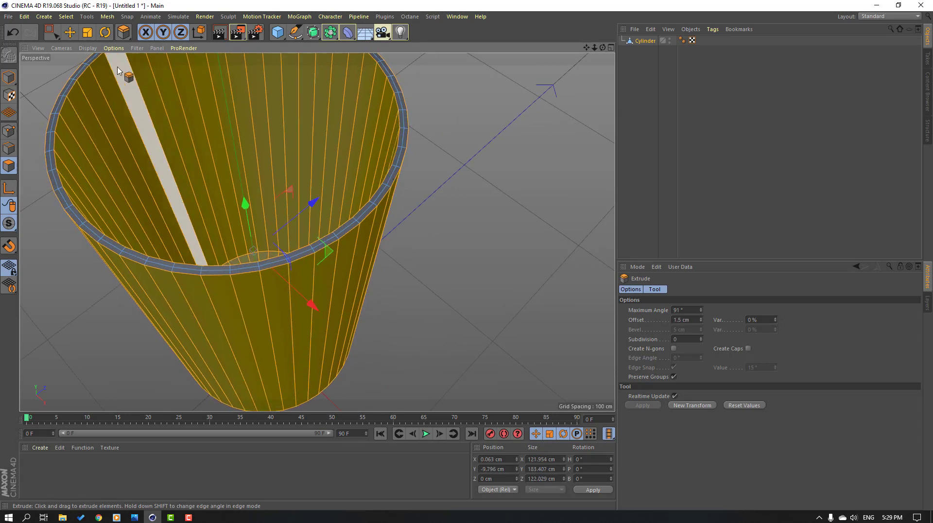
click(73, 38)
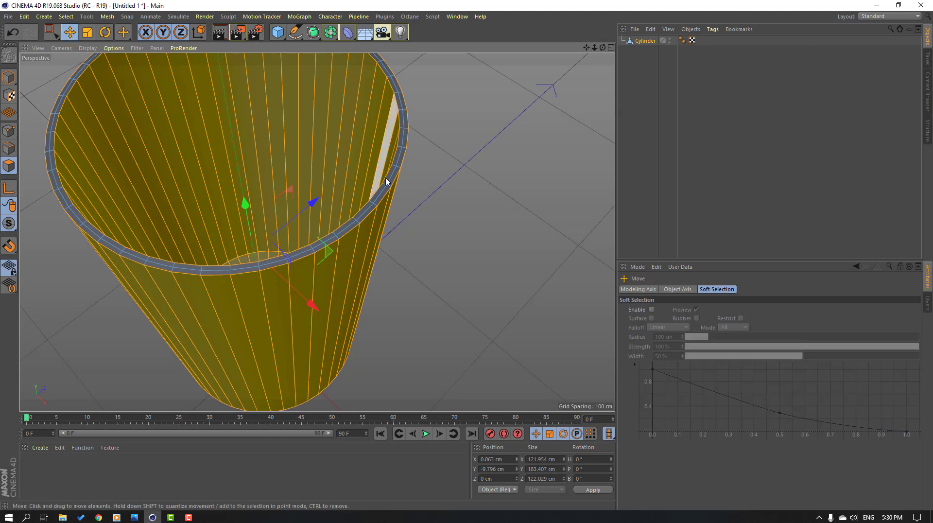
- Return to model mode and deselect the cup
scroll(388, 182, down, 5)
alt+drag(118, 252, 138, 206)
click(9, 81)
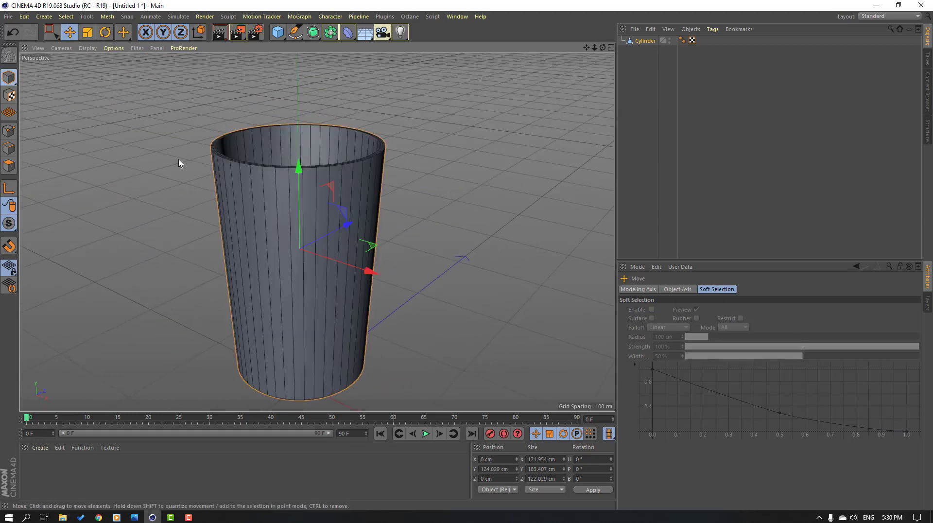
click(190, 173)
- Add a new cylinder primitive and move it away from the cup to about 301.2 cm in Z
scroll(214, 204, down, 2)
alt+drag(214, 204, 280, 156)
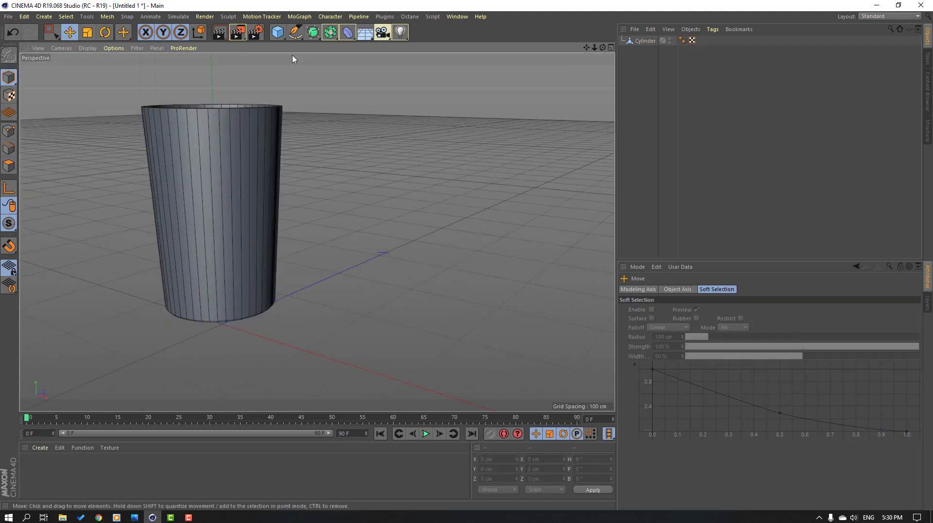
click(280, 36)
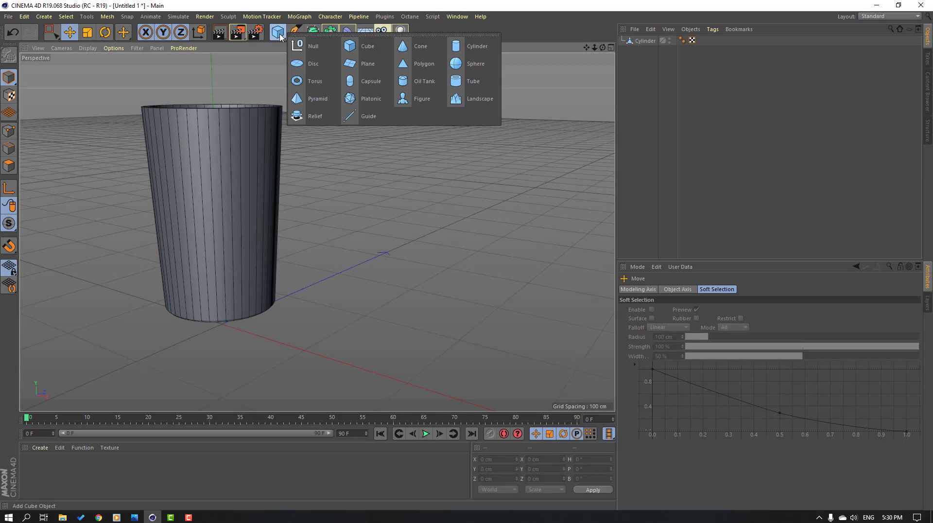
click(464, 47)
drag(265, 309, 421, 246)
alt+drag(503, 254, 487, 261)
alt+middle_drag(488, 261, 359, 247)
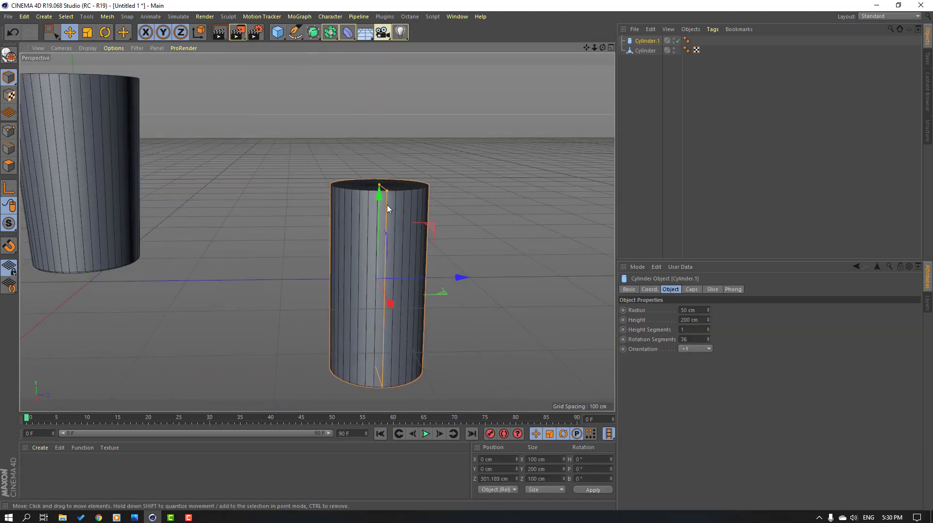
- Flatten the new cylinder into a disc about 7.8 cm high and raise it to about 80.6 cm in Y
drag(380, 190, 379, 272)
drag(377, 238, 379, 166)
scroll(255, 205, down, 3)
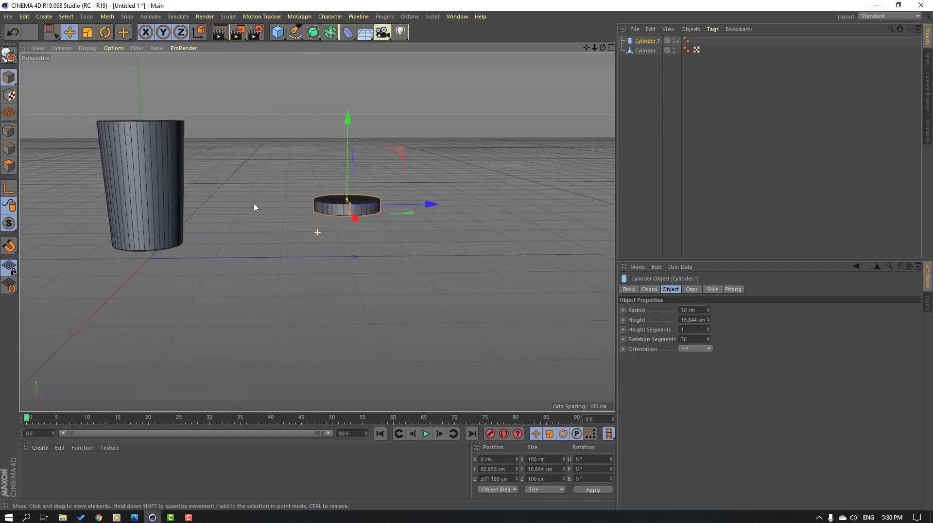
scroll(251, 201, up, 3)
alt+drag(250, 198, 257, 283)
scroll(400, 251, up, 6)
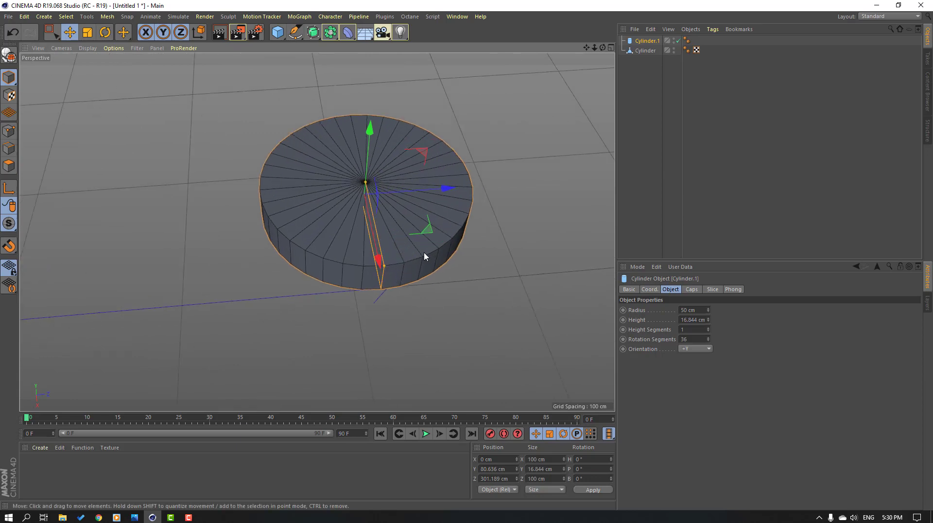
middle_click(423, 254)
middle_click(299, 211)
alt+drag(389, 244, 313, 186)
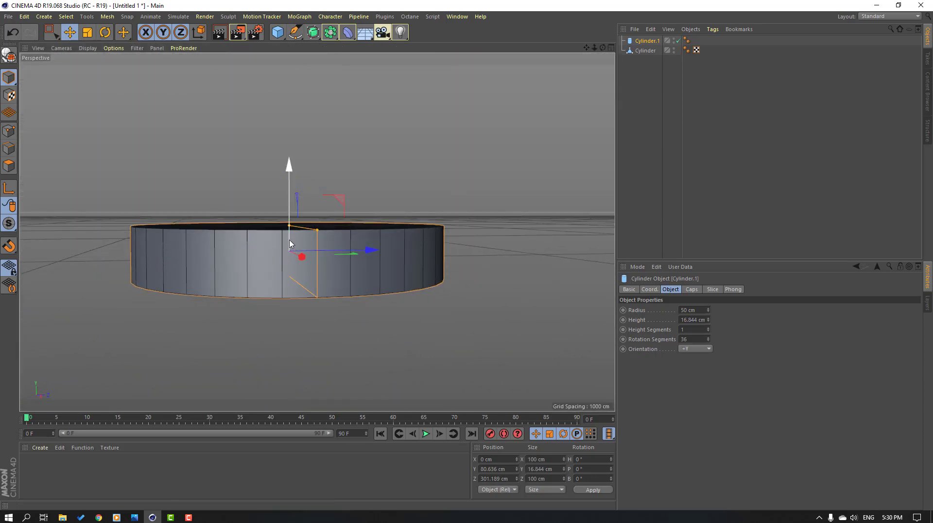
drag(289, 230, 139, 117)
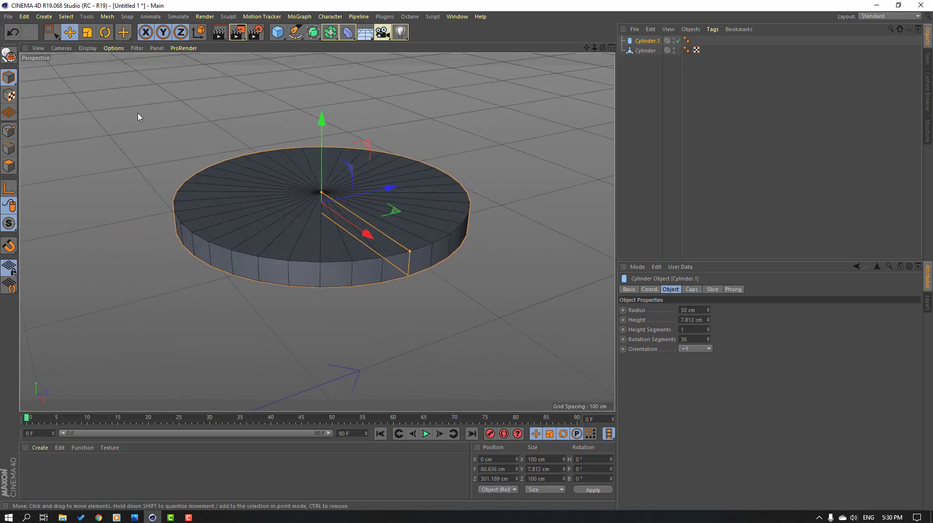
- Make the disc editable and loop-select all the polygons of its top cap
click(9, 57)
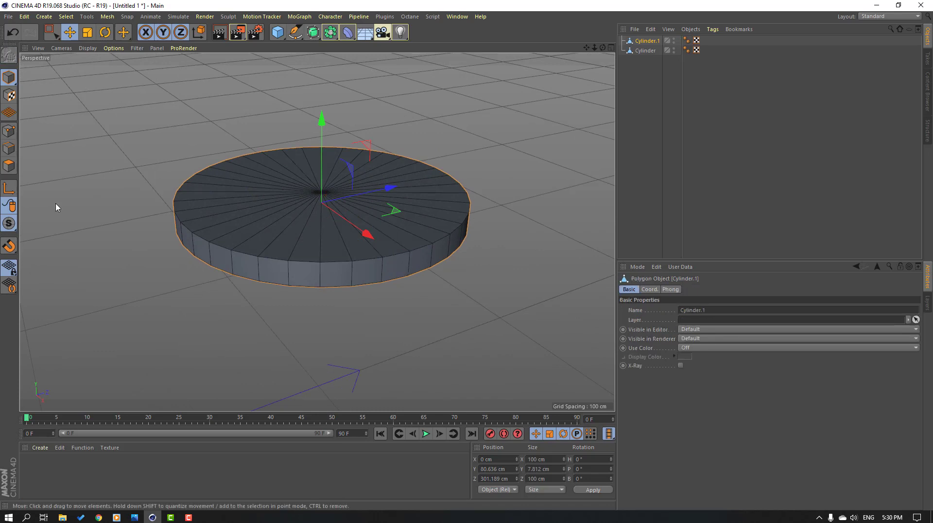
click(8, 166)
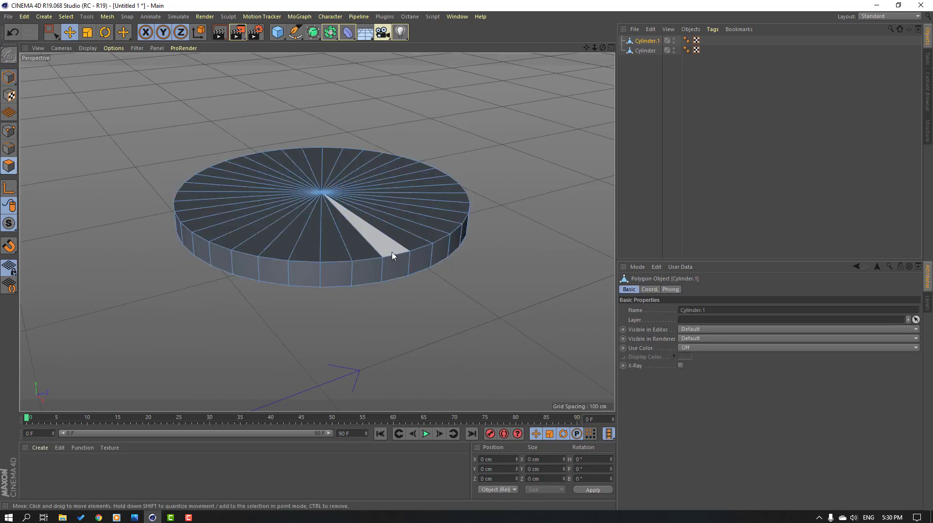
click(332, 241)
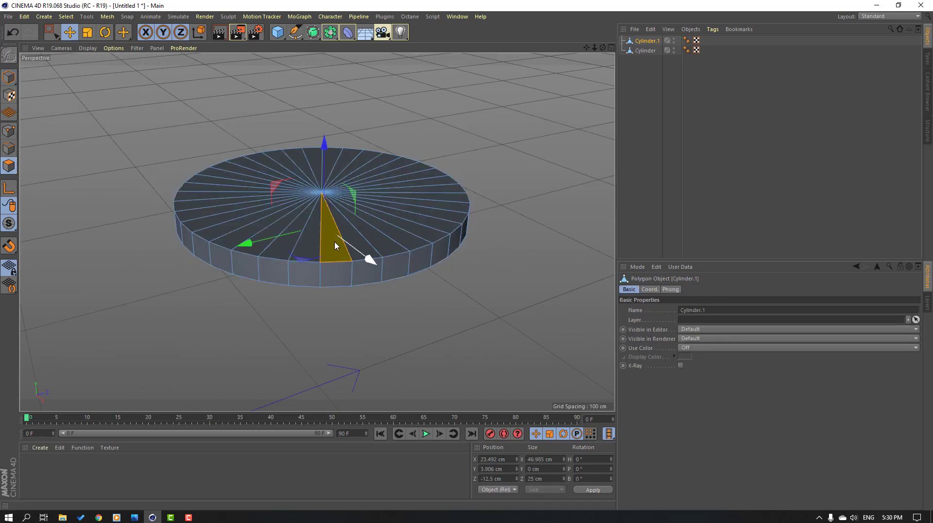
click(66, 16)
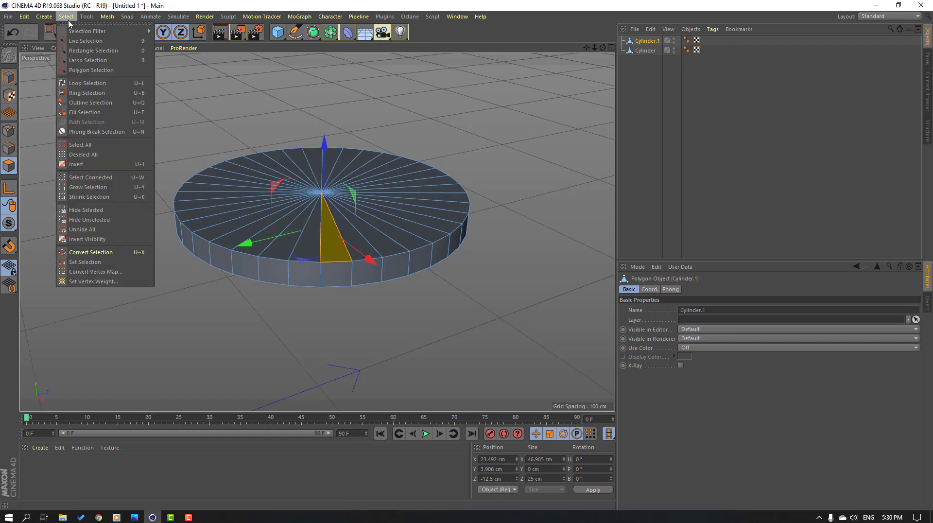
click(92, 83)
click(290, 194)
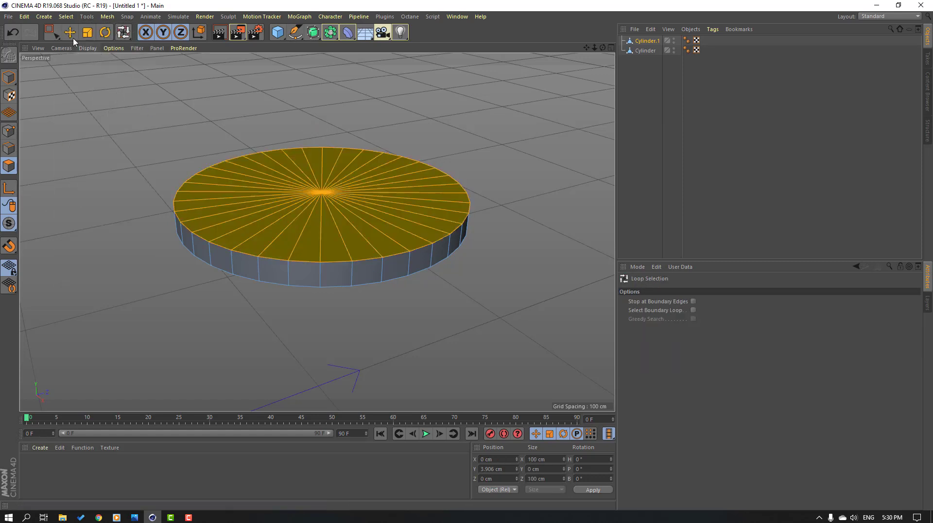
click(72, 35)
- Inset the disc's top cap polygons with Extrude Inner by about 3.8 cm
right_click(129, 145)
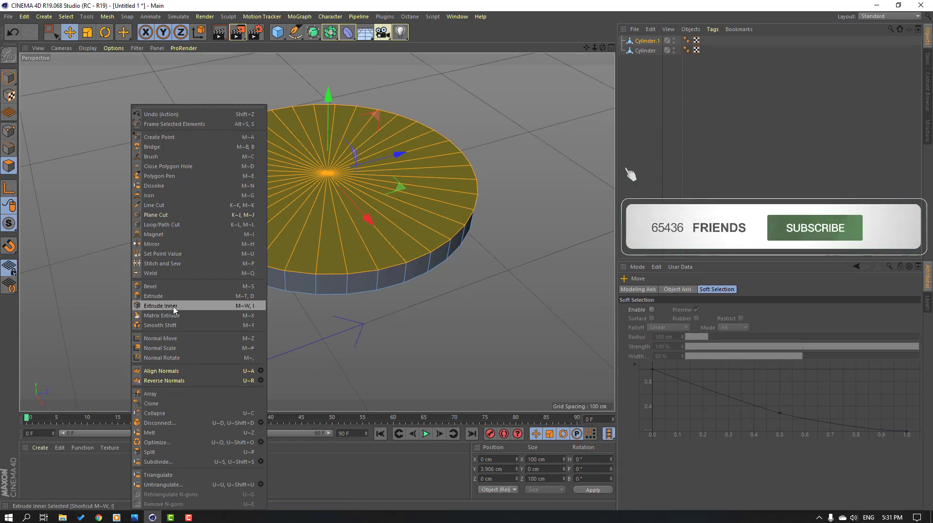
click(187, 306)
drag(427, 240, 436, 241)
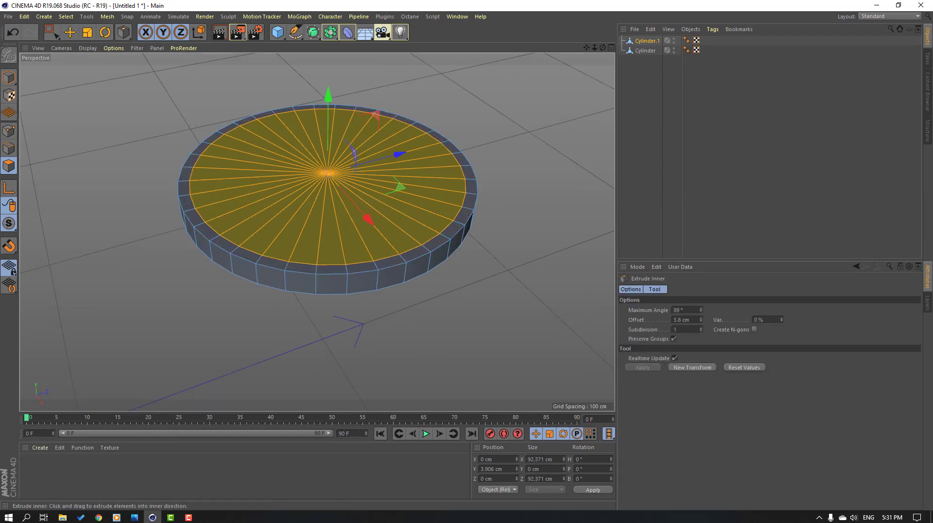
- Extrude the inset cap polygons upward by about 9.5 cm to form a second tier on the disc
right_click(110, 167)
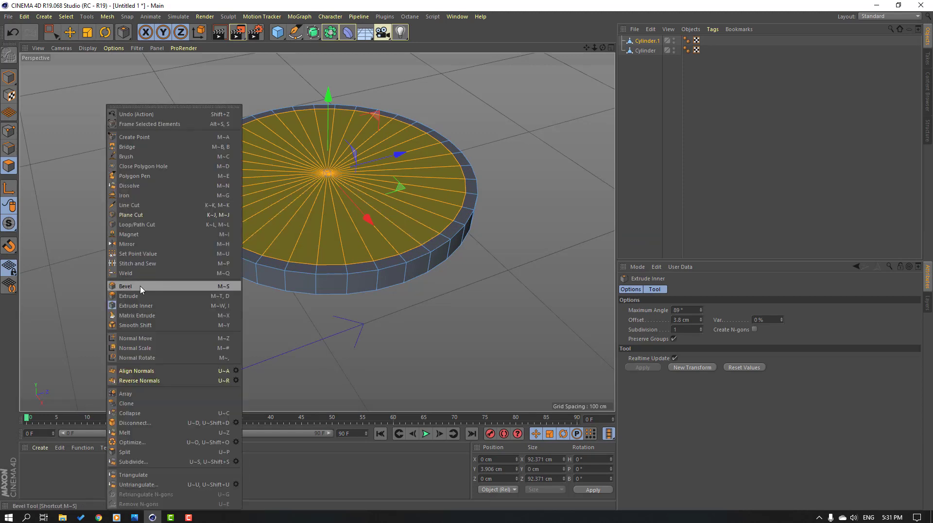
click(128, 296)
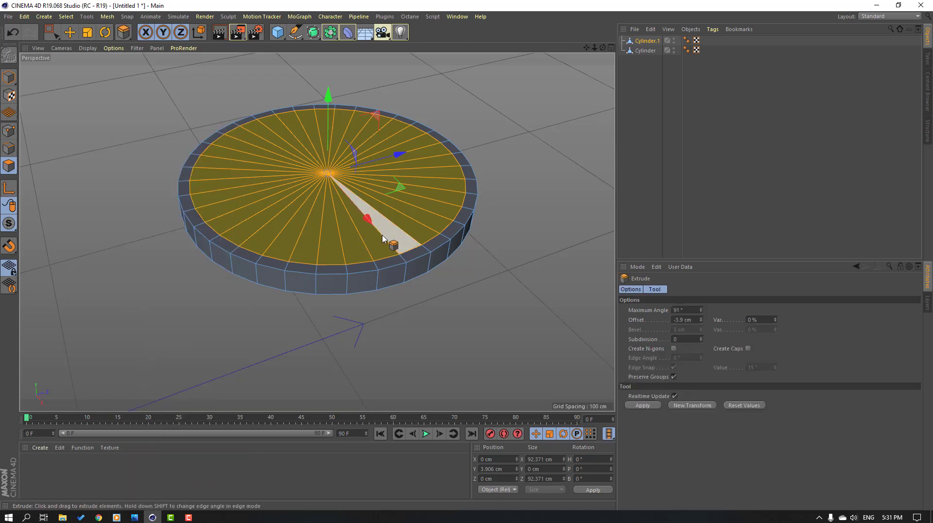
drag(403, 242, 477, 243)
alt+drag(358, 258, 232, 191)
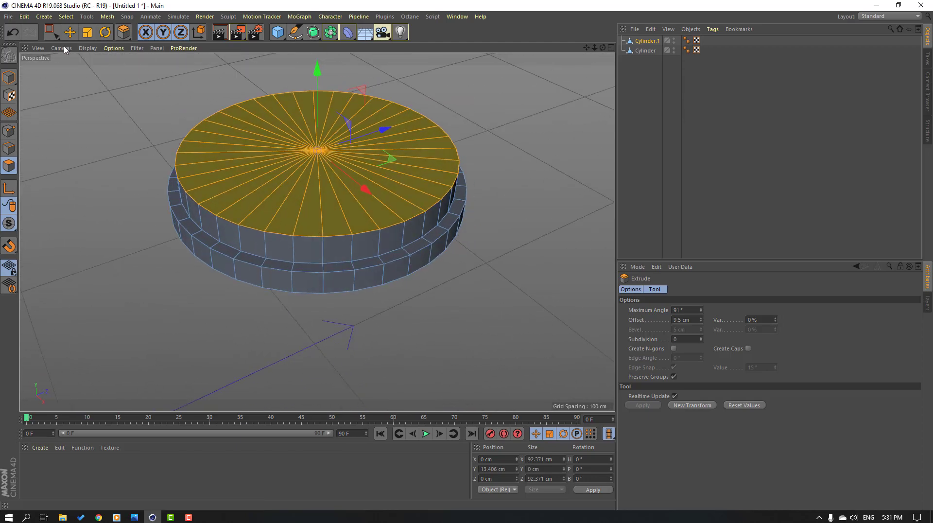
- Inset the upper tier's cap polygons with Extrude Inner by about 4.4 cm to form a rim
right_click(99, 140)
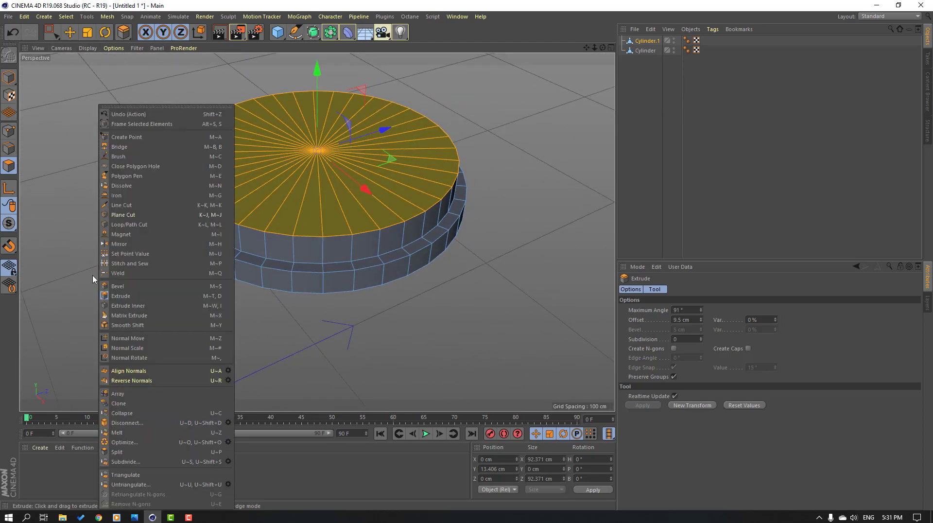
click(146, 309)
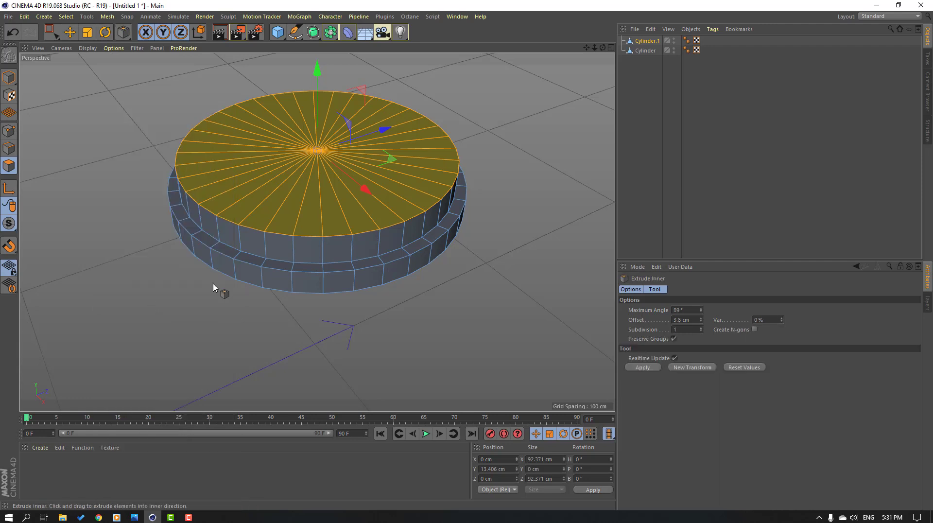
alt+middle_drag(417, 213, 398, 229)
drag(409, 205, 412, 205)
drag(195, 218, 202, 224)
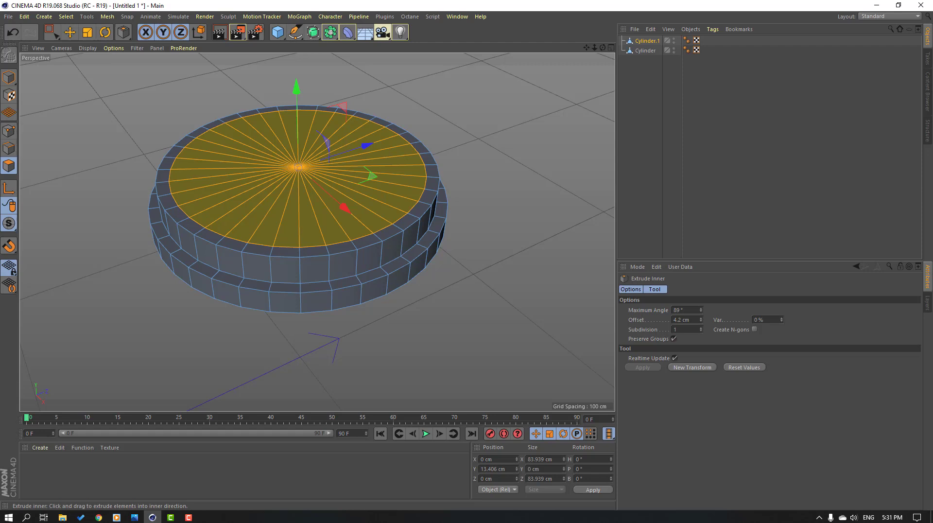
drag(196, 230, 195, 230)
alt+drag(195, 230, 203, 213)
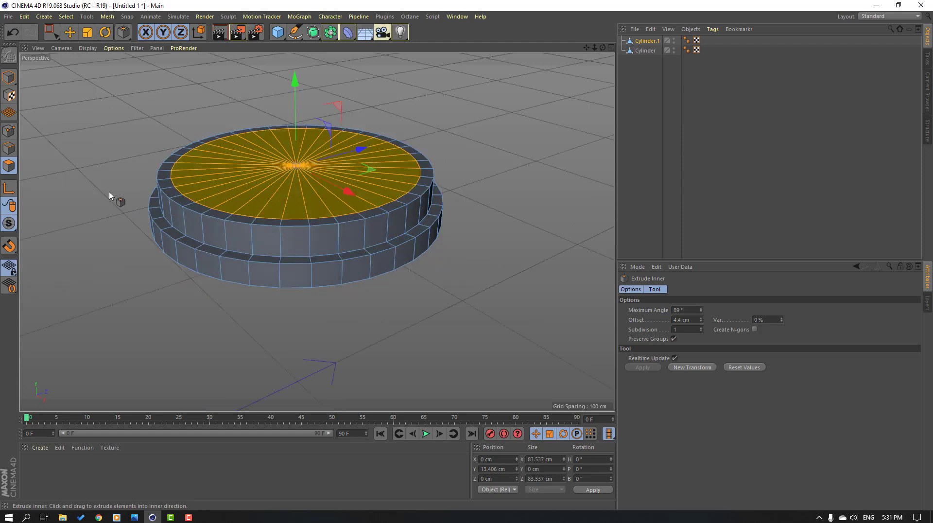
- Extrude the inner cap polygons downward by about -7.39 cm to recess the disc's top
right_click(89, 183)
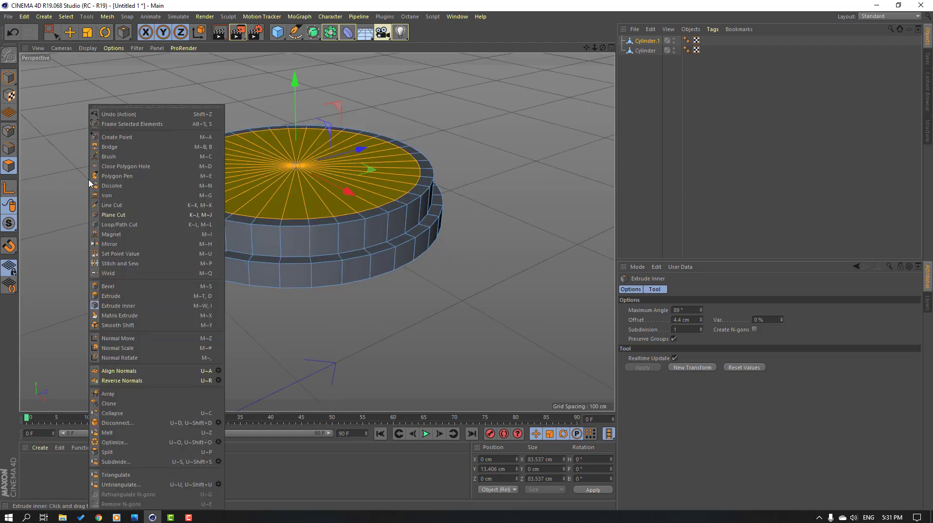
click(111, 296)
scroll(396, 180, up, 3)
drag(398, 173, 351, 175)
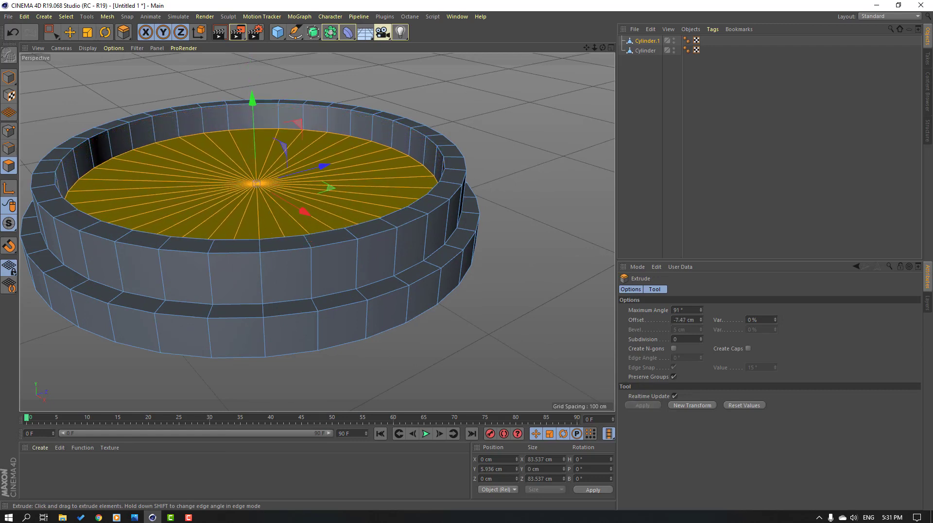
alt+drag(343, 321, 303, 219)
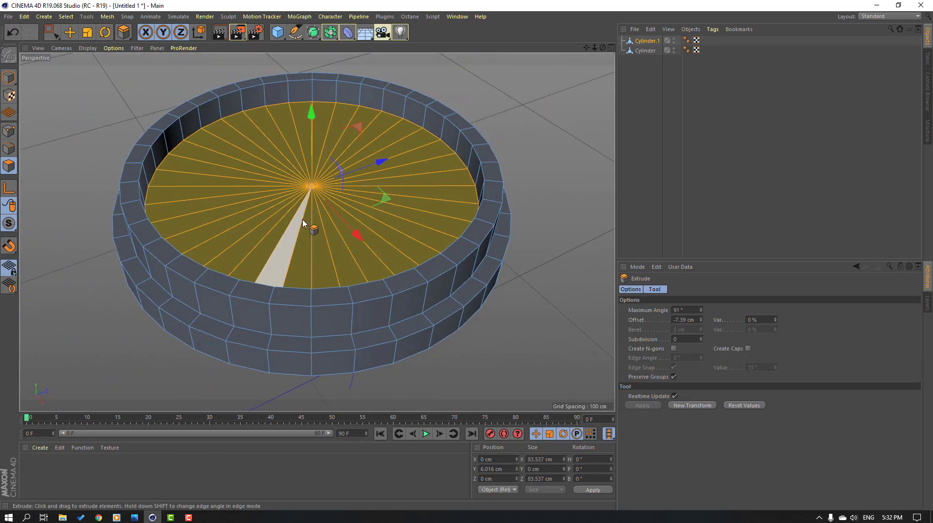
- Return to model mode with the Move tool and deselect the stepped disc
click(69, 34)
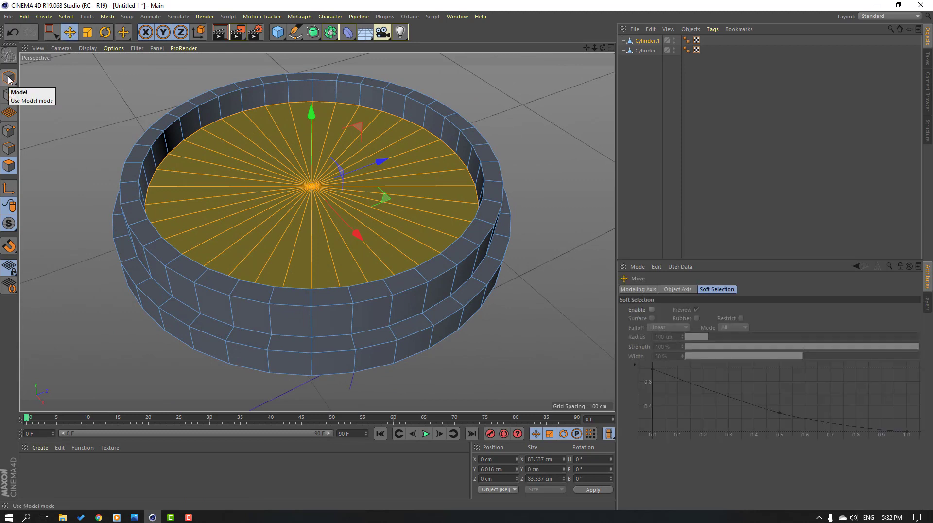
click(9, 78)
click(9, 86)
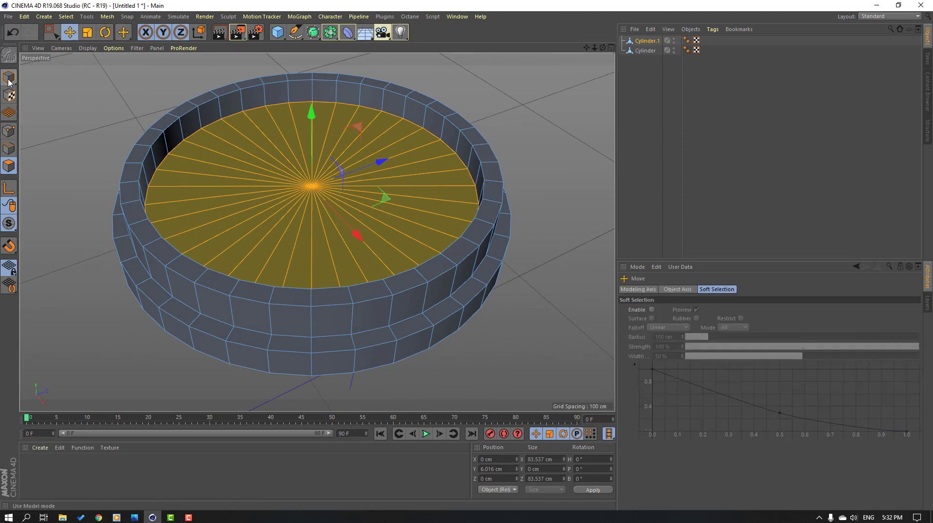
click(8, 79)
scroll(125, 104, down, 4)
click(132, 124)
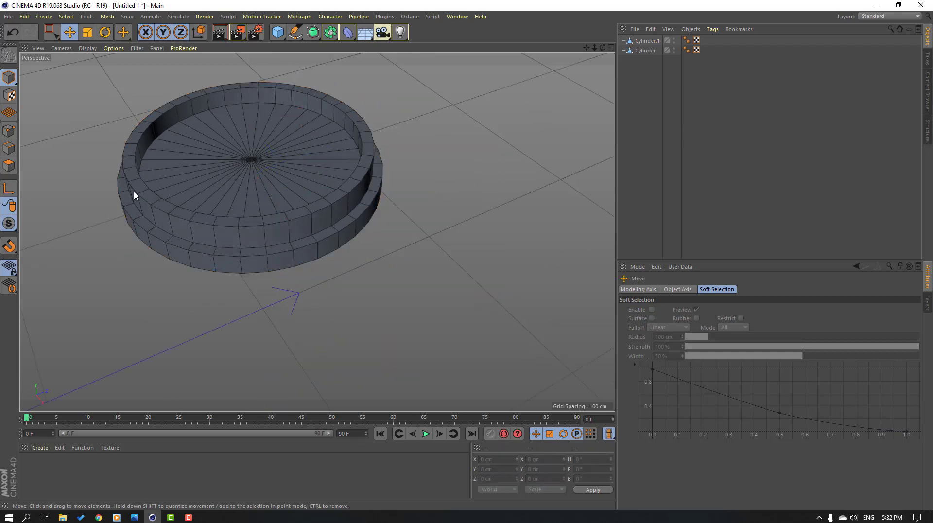
scroll(141, 254, down, 3)
alt+drag(139, 255, 148, 222)
scroll(336, 176, up, 3)
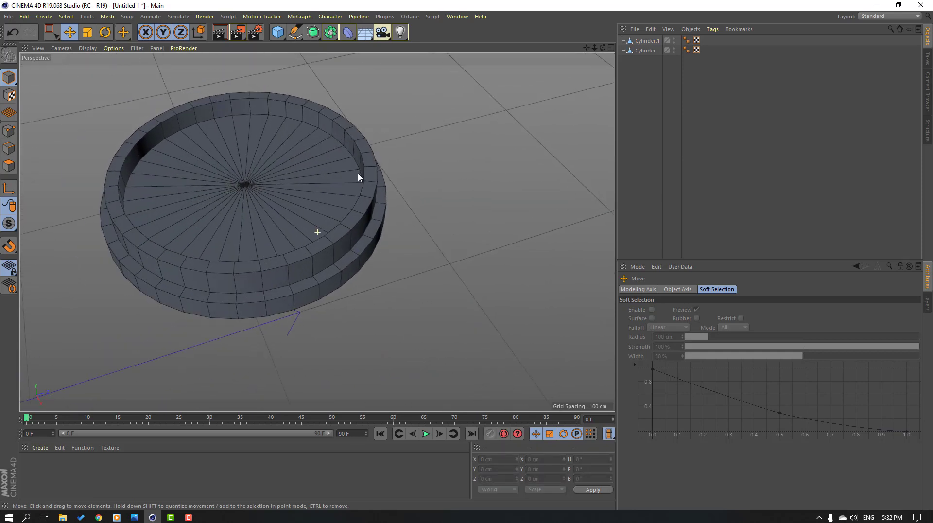
- Add another cylinder above the stepped disc at about 301.3 cm in Z, sized to about 38.8 cm radius and 9.5 cm height
click(280, 34)
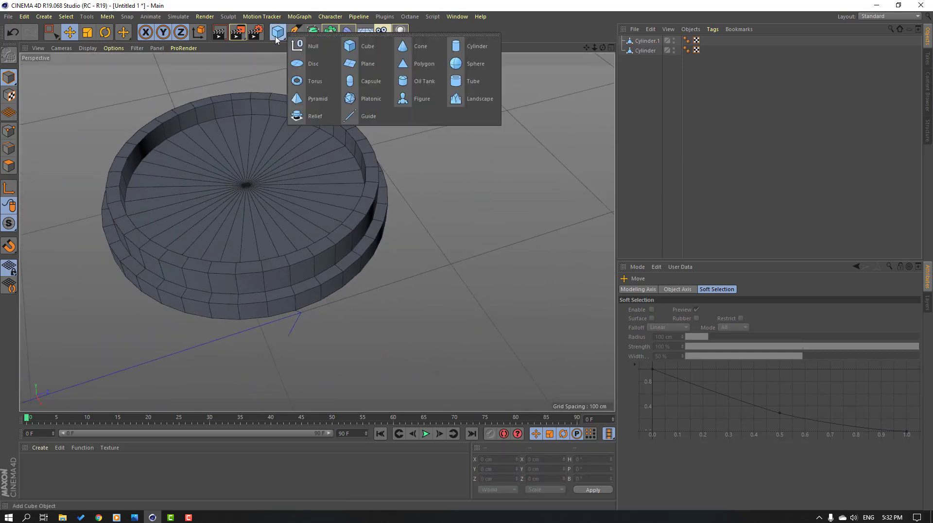
click(470, 56)
scroll(323, 274, down, 6)
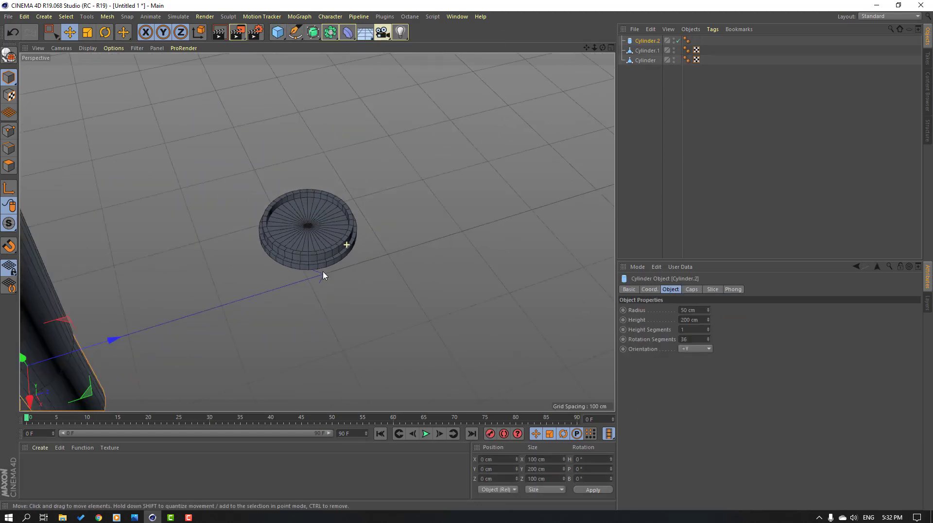
drag(220, 317, 329, 287)
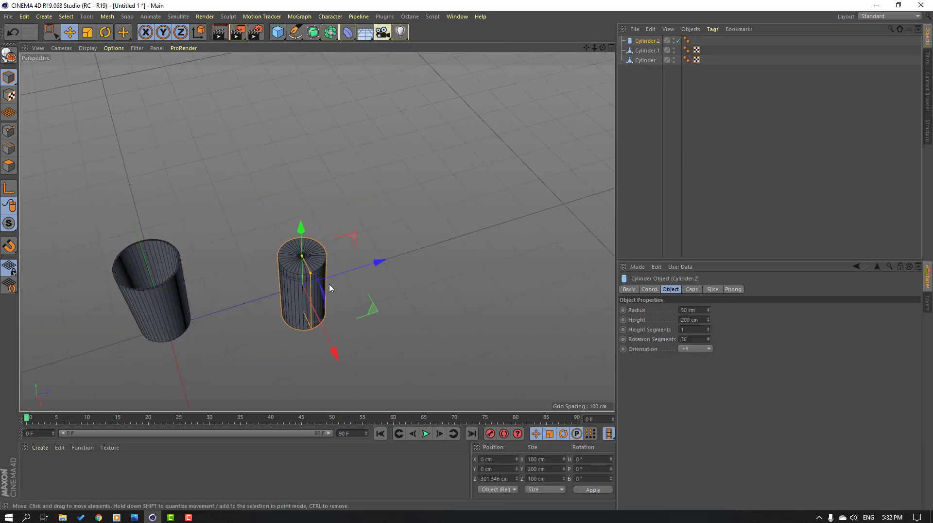
scroll(311, 291, up, 5)
scroll(288, 308, up, 4)
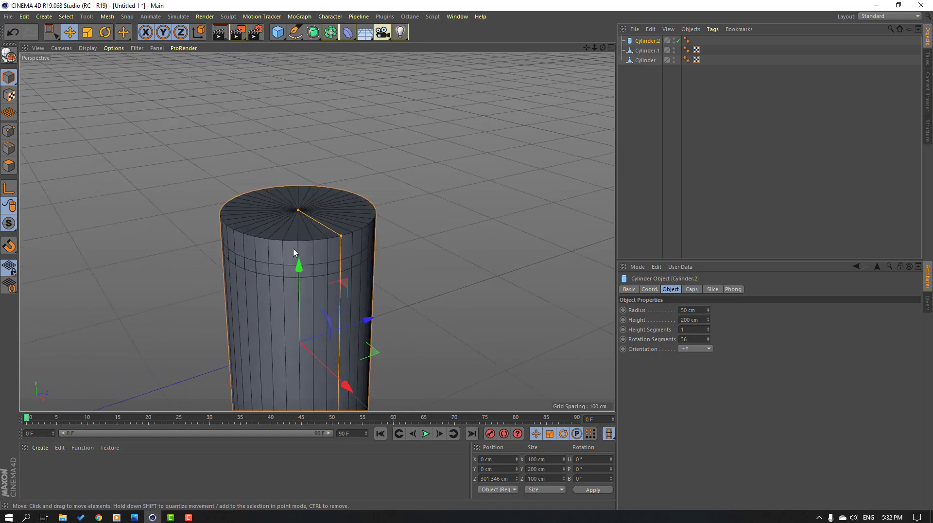
drag(295, 219, 315, 209)
scroll(347, 201, up, 2)
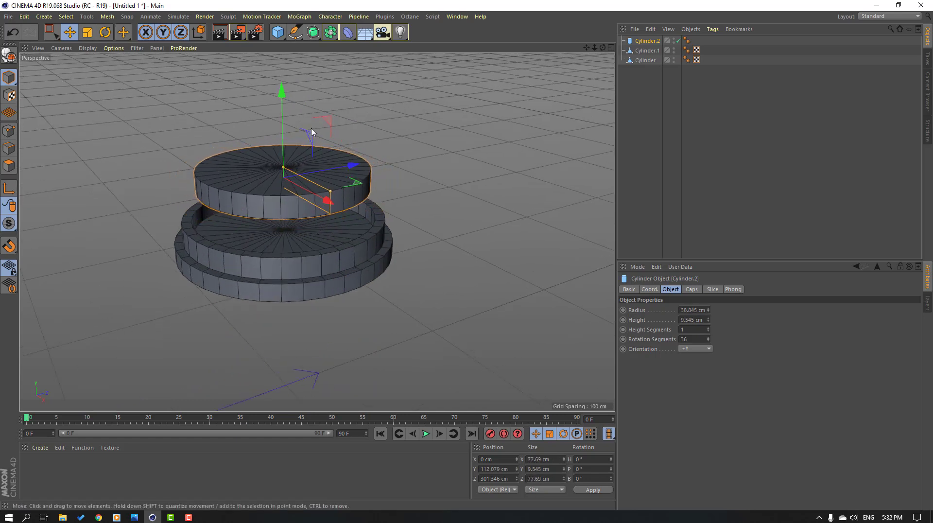
- Lower the small cylinder into the stepped disc's recess at about 89.9 cm in Y and make it editable
drag(283, 127, 280, 177)
scroll(332, 212, up, 2)
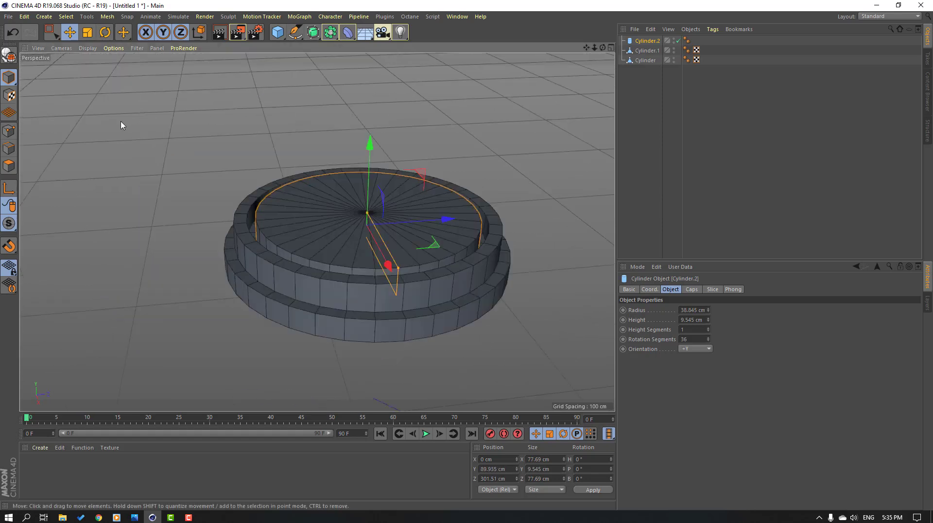
click(7, 57)
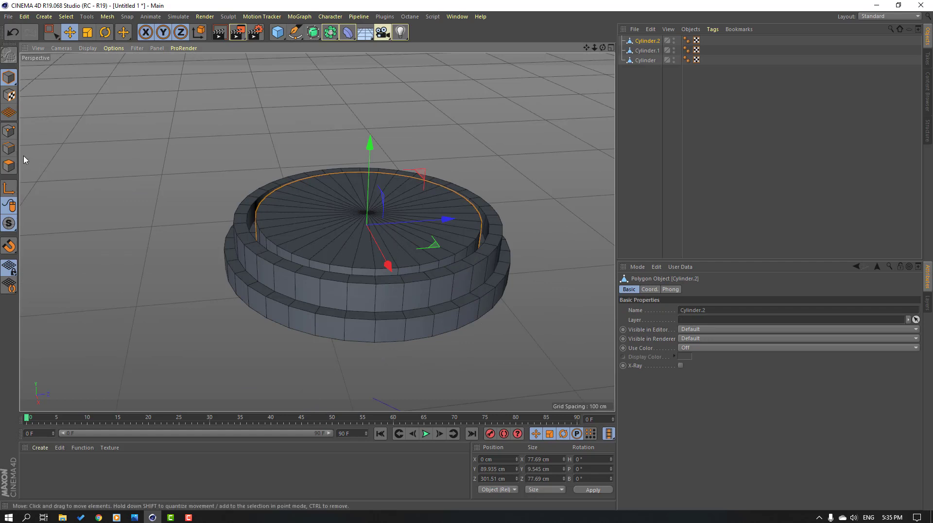
- Cut a straight line across the small cylinder's top cap with Line Cut in edge mode, splitting off one side segment
click(10, 150)
right_click(125, 129)
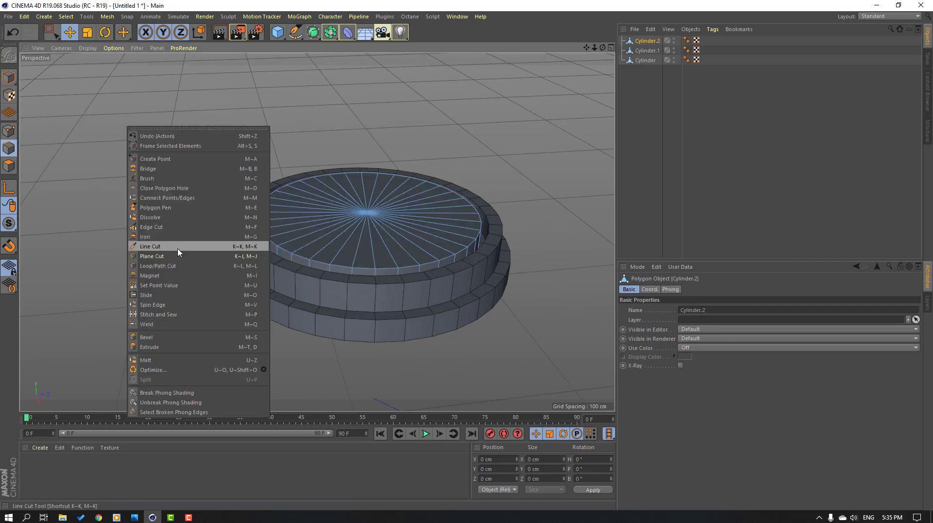
click(142, 247)
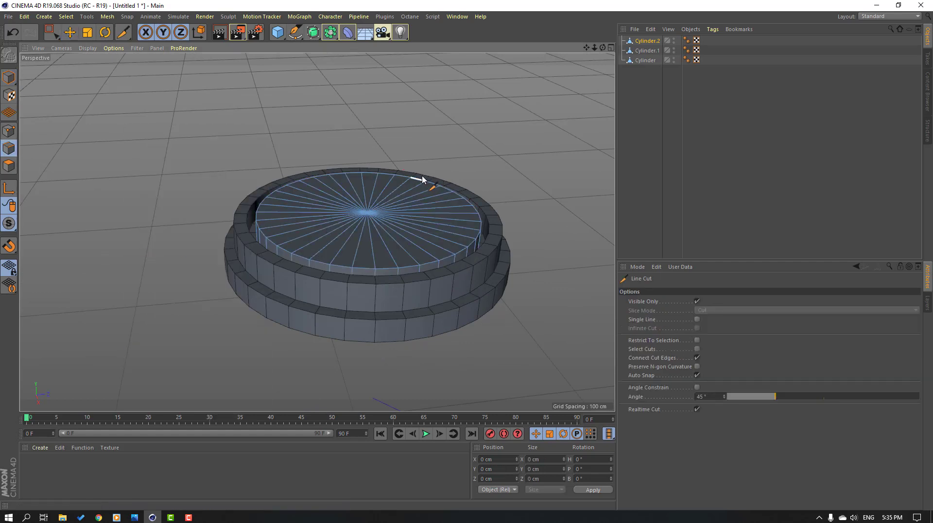
scroll(321, 208, up, 2)
alt+drag(319, 209, 327, 280)
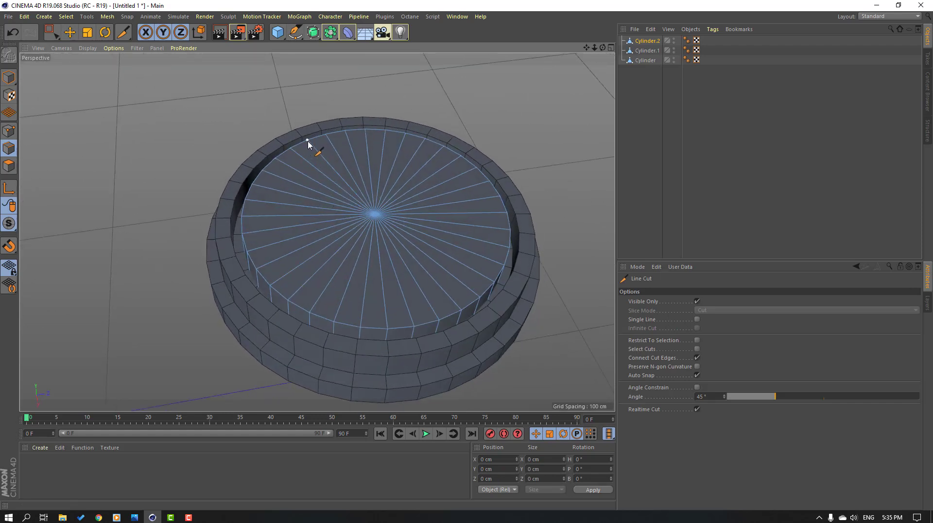
click(72, 38)
scroll(169, 213, down, 3)
alt+drag(146, 260, 150, 219)
- Return to model mode and raise the small cylinder out of the recess to about 134.1 cm in Y
click(8, 77)
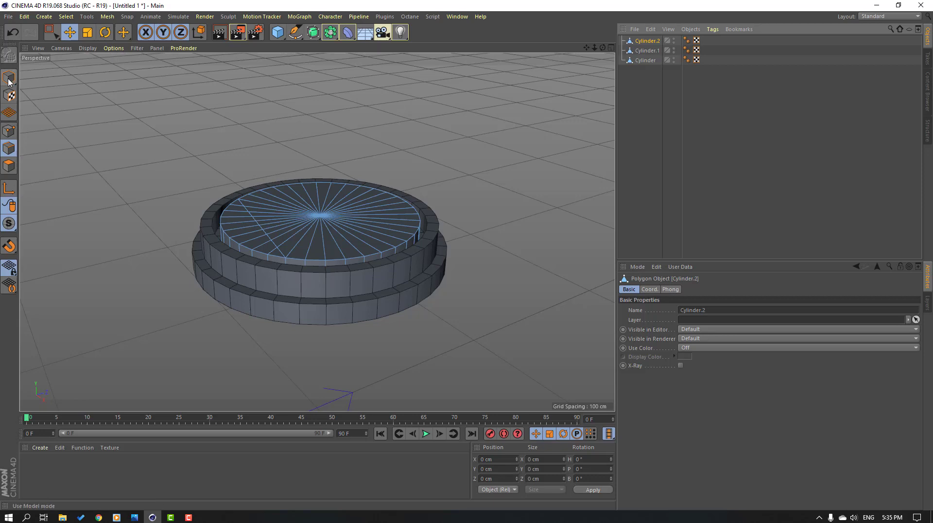
click(9, 79)
drag(316, 200, 311, 86)
scroll(254, 198, up, 4)
alt+drag(297, 174, 288, 214)
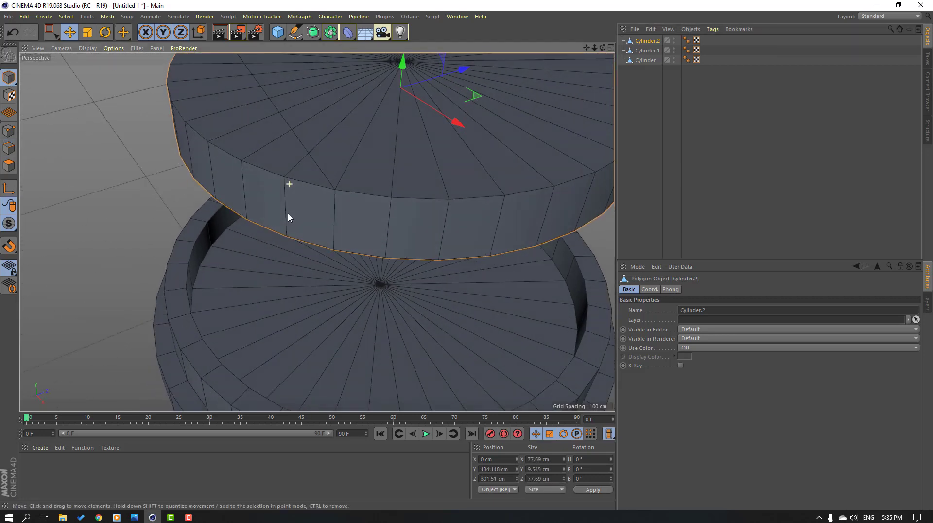
scroll(287, 217, down, 8)
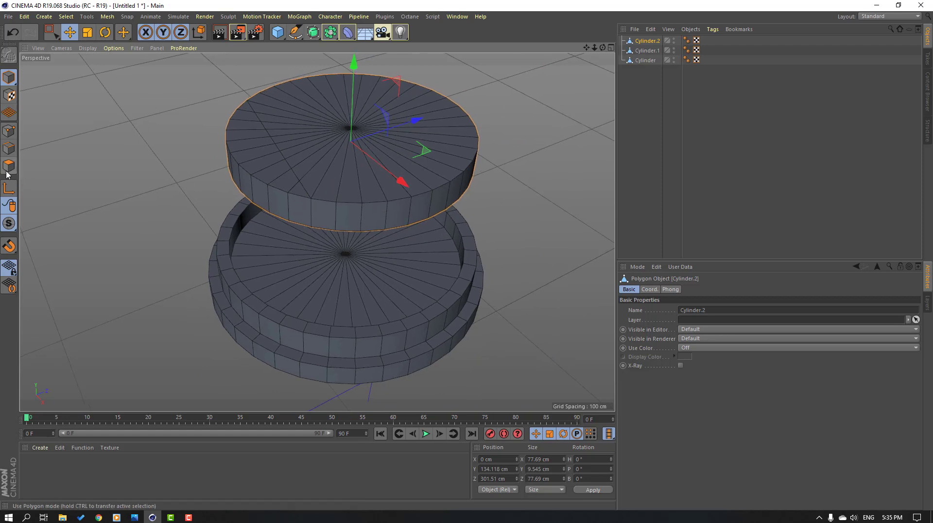
- Delete the small cylinder's top cap and side polygons that lie outside the straight cut
click(9, 166)
scroll(312, 233, up, 2)
click(294, 179)
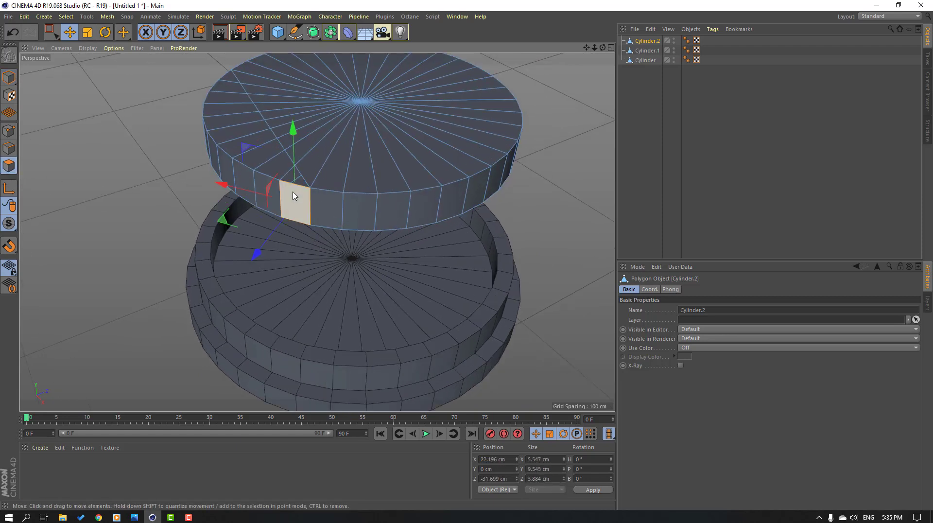
drag(294, 196, 214, 160)
alt+drag(195, 206, 362, 199)
click(389, 162)
key(Delete)
click(358, 163)
key(Delete)
click(321, 158)
key(Delete)
click(294, 152)
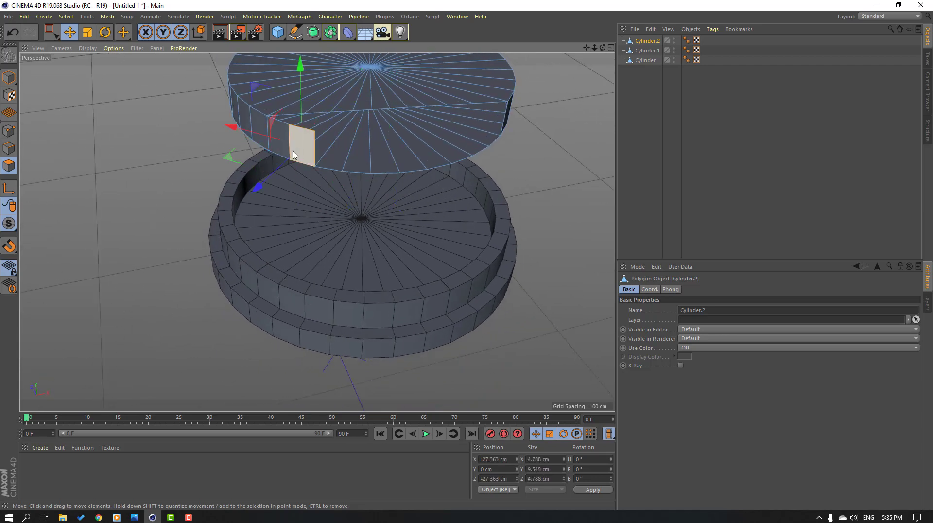
key(Delete)
click(279, 144)
key(Delete)
alt+drag(432, 187, 296, 206)
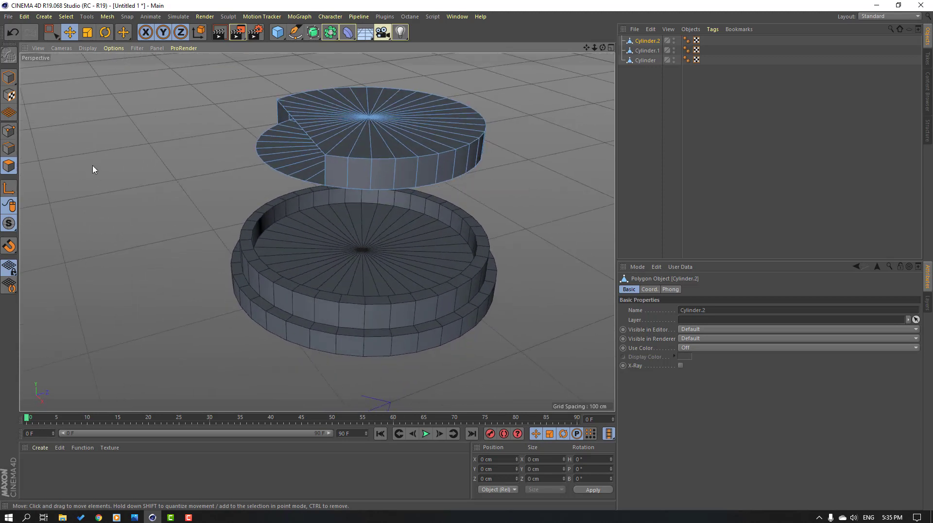
- Line-cut the small cylinder's exposed bottom cap straight across, following the cut edge of the top cap
right_click(119, 158)
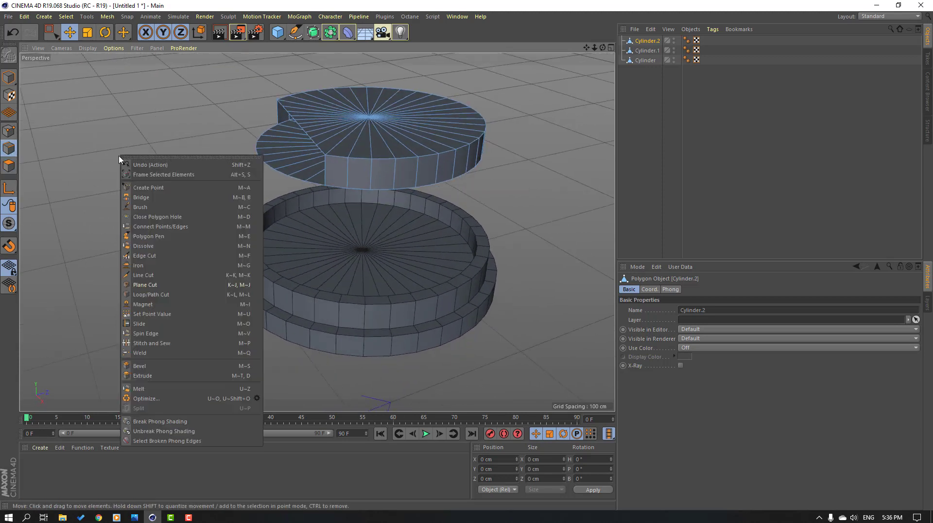
click(142, 276)
scroll(254, 125, up, 5)
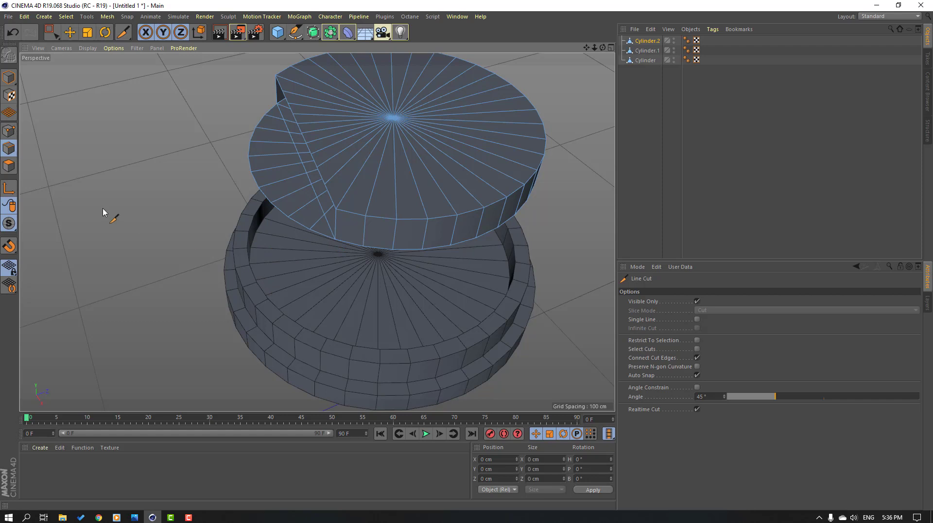
- Delete the bottom cap polygons outside the straight cut so the bottom matches the trimmed top
click(72, 33)
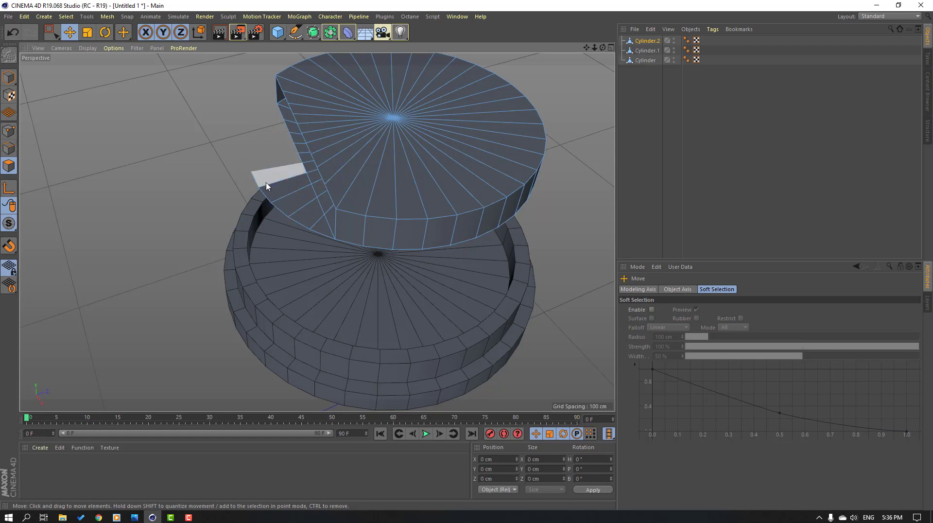
scroll(294, 245, down, 3)
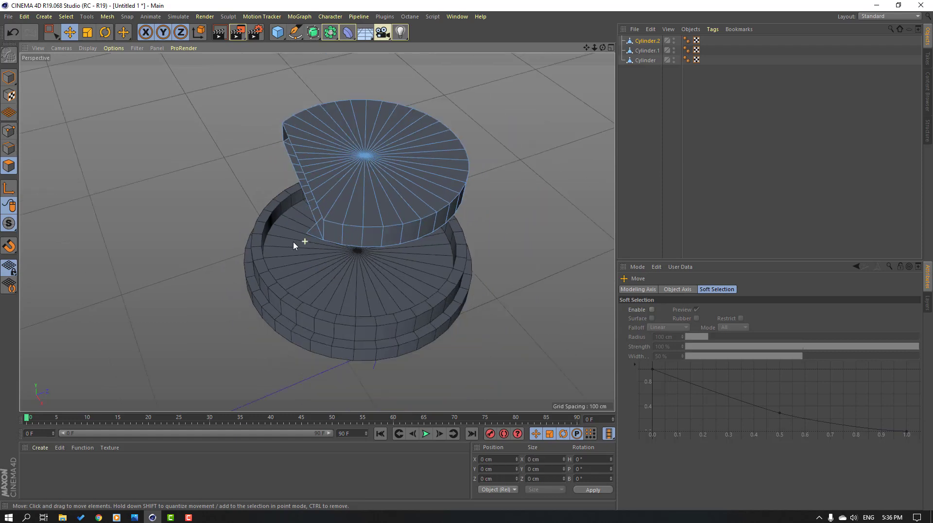
alt+drag(268, 217, 314, 299)
scroll(332, 118, up, 6)
alt+drag(375, 183, 359, 230)
scroll(545, 286, down, 5)
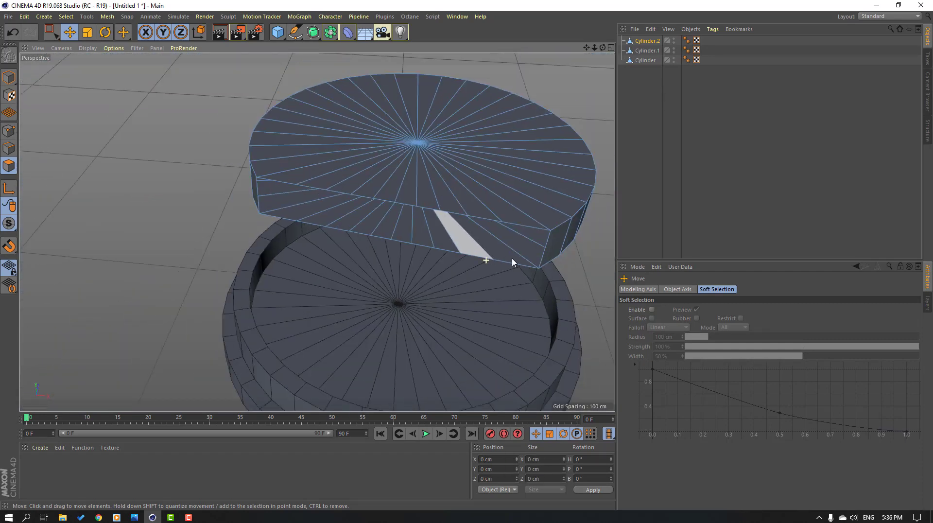
- Bridge the matching top and bottom edges of the small cylinder's open cut side, from one corner to about the middle
click(9, 148)
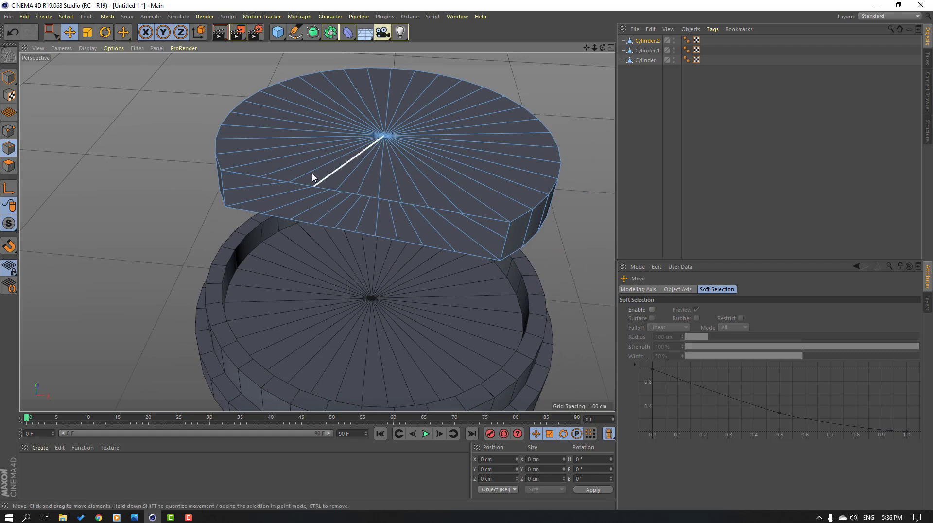
alt+drag(127, 146, 167, 134)
right_click(507, 158)
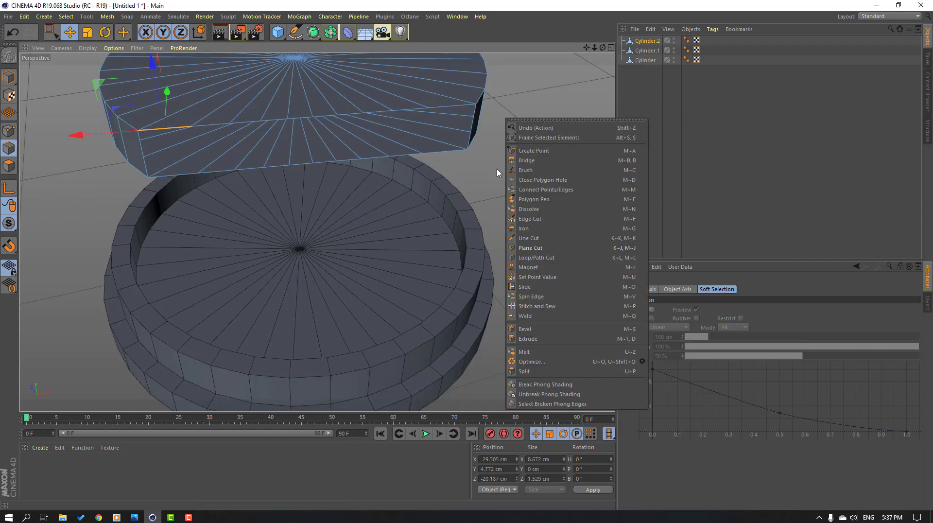
click(527, 160)
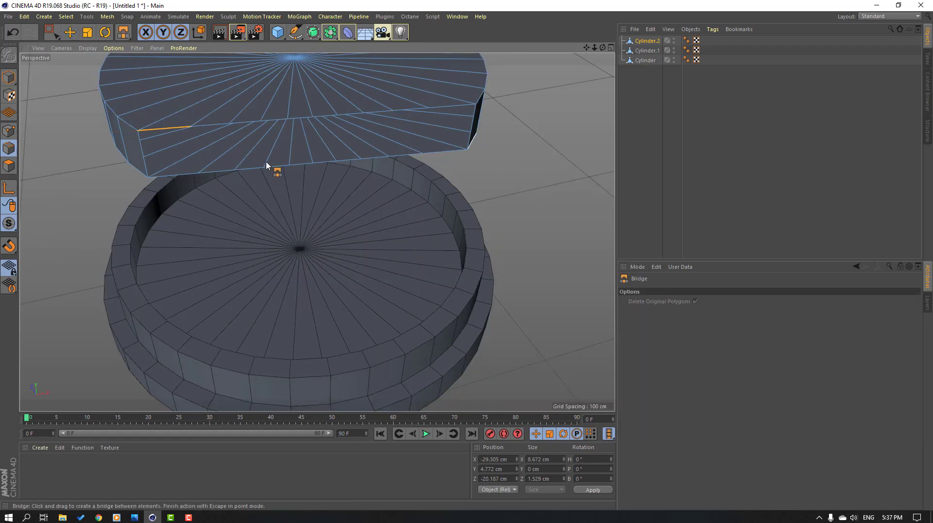
drag(167, 147, 220, 178)
alt+drag(247, 147, 226, 146)
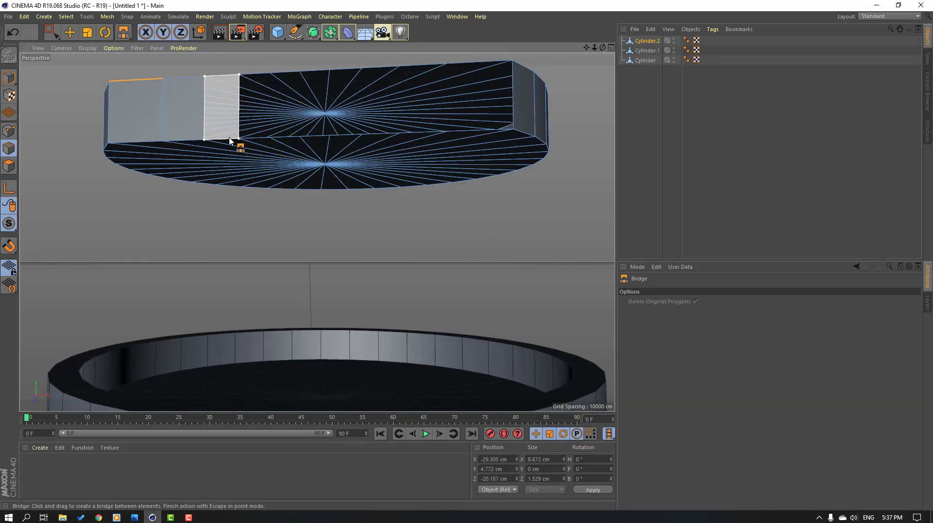
alt+drag(315, 135, 342, 223)
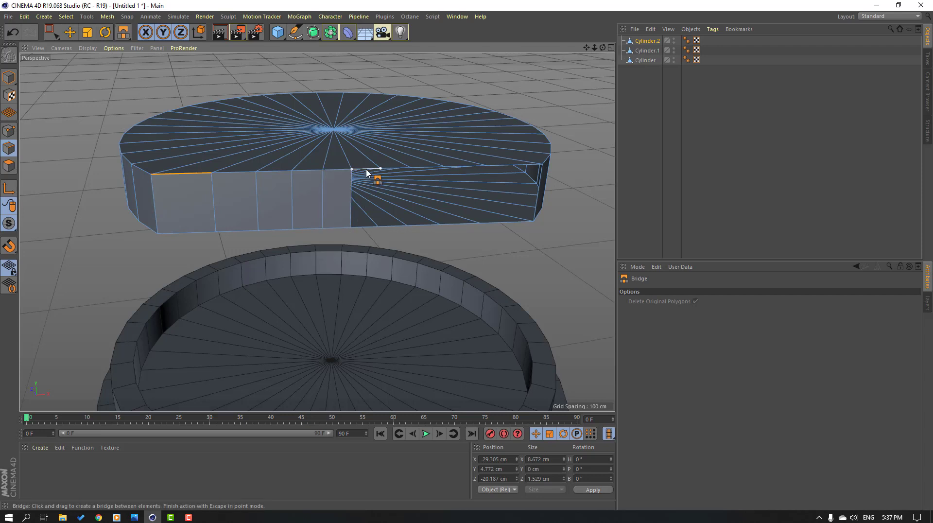
- Bridge the remaining edge pairs to the opposite corner, closing the small cylinder's flat side
drag(367, 173, 369, 224)
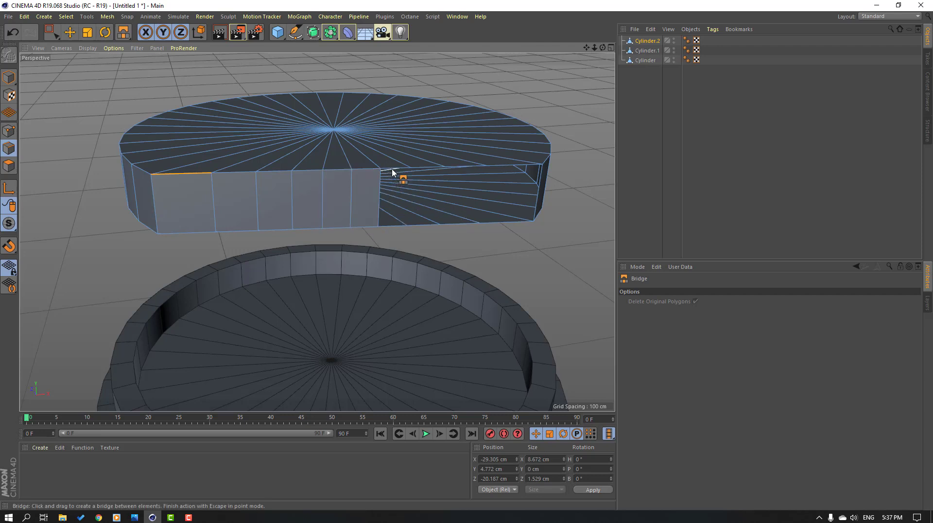
drag(394, 172, 404, 225)
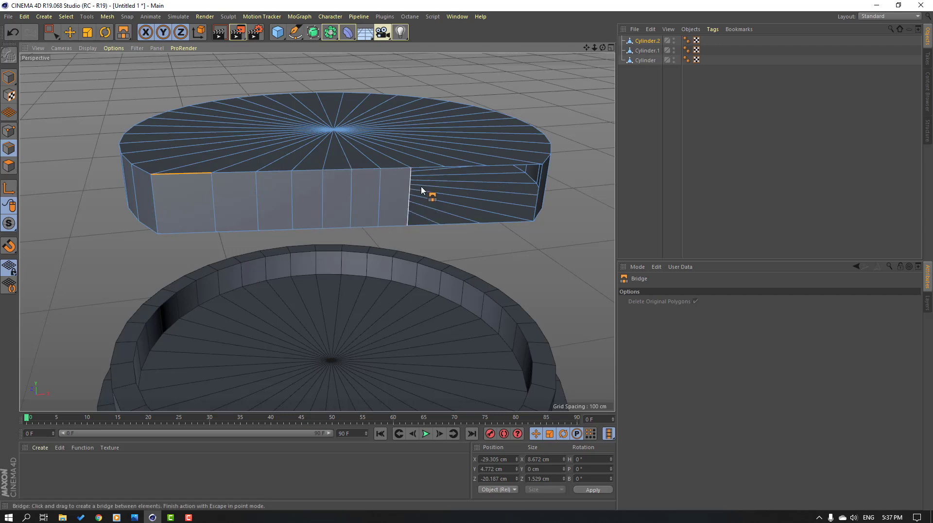
drag(427, 170, 423, 225)
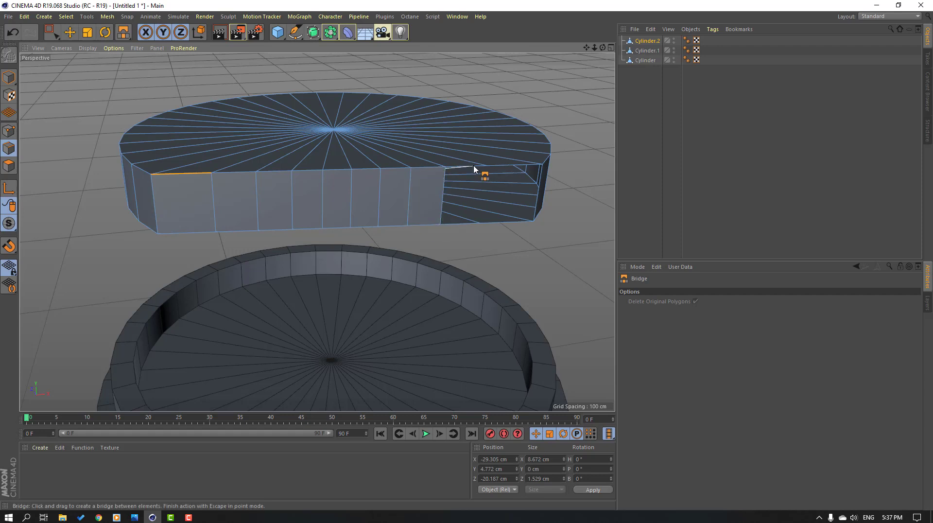
alt+drag(461, 171, 488, 213)
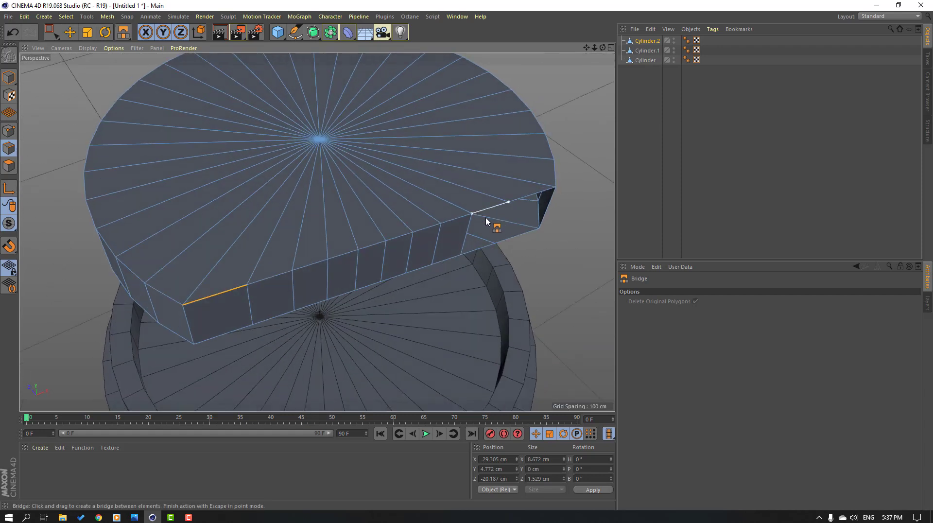
drag(486, 250, 487, 250)
drag(521, 198, 420, 191)
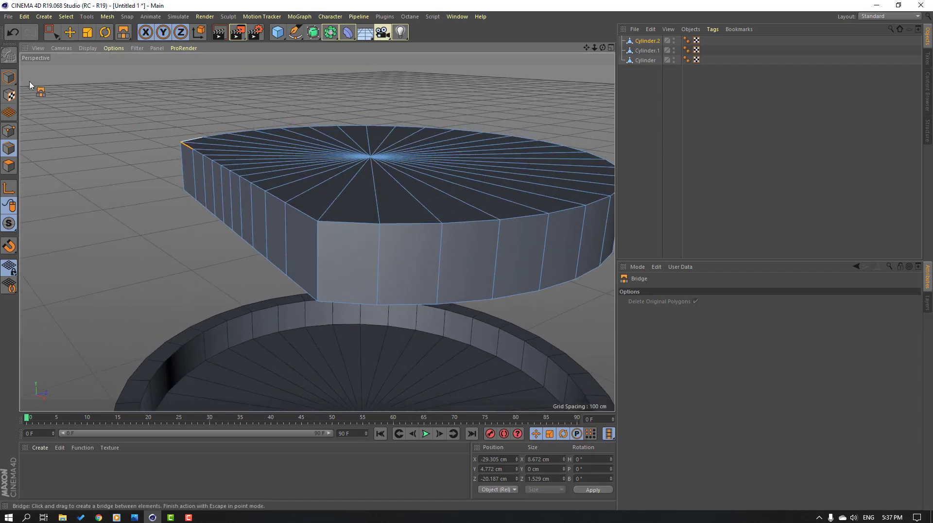
- Return to model mode, lower the trimmed cylinder back into the stepped disc's recess with the Move tool, and deselect it
click(10, 80)
click(72, 37)
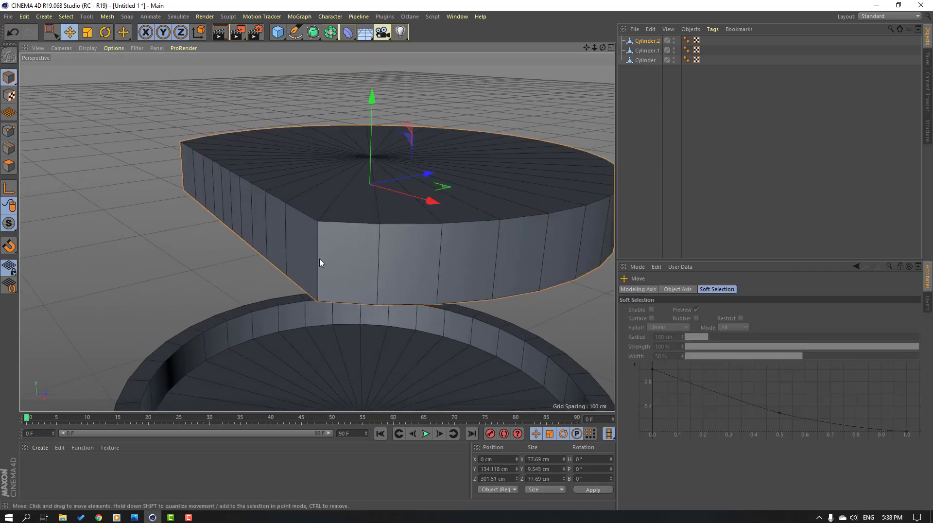
alt+right_drag(319, 264, 236, 227)
drag(313, 97, 229, 222)
drag(283, 206, 282, 204)
click(206, 206)
alt+drag(206, 206, 246, 315)
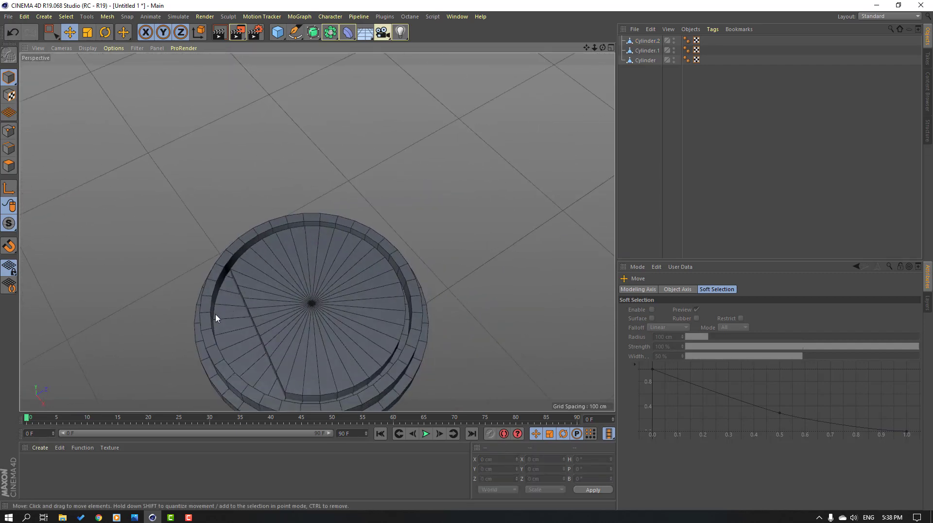
alt+drag(214, 316, 507, 154)
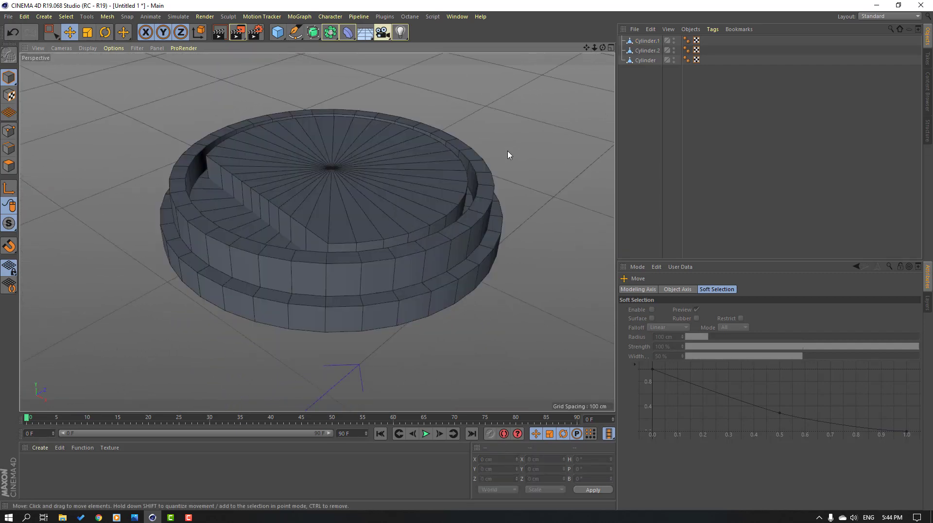
- Add a loop cut around the stepped disc's upper outer wall at about 94.3%, just below the rim's outer edge
click(648, 42)
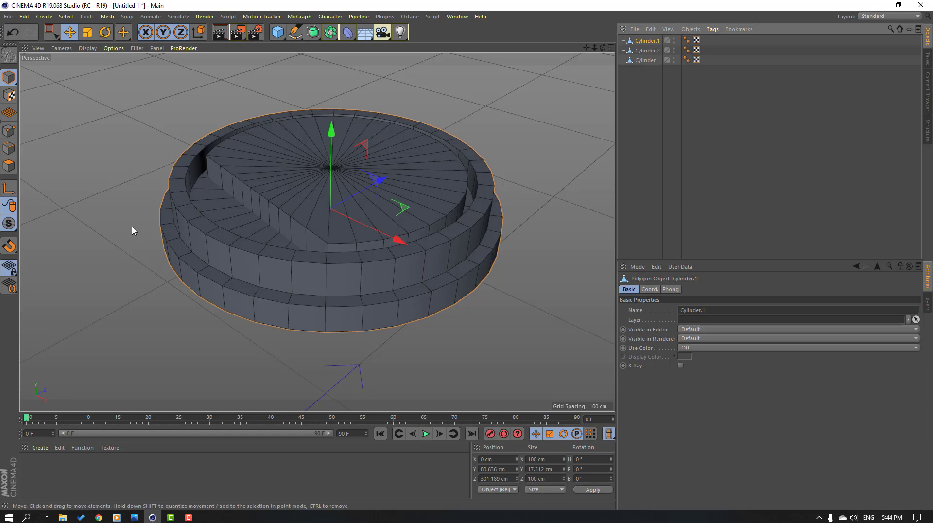
click(8, 151)
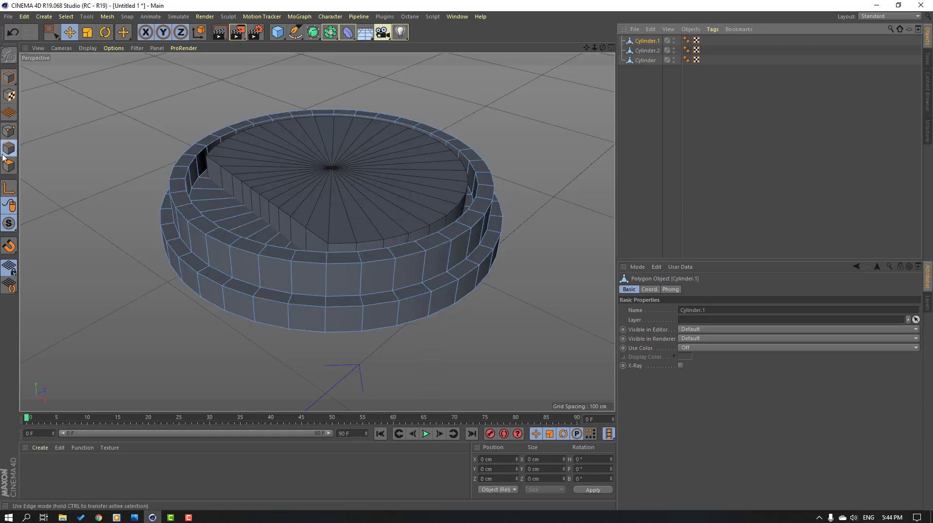
right_click(118, 149)
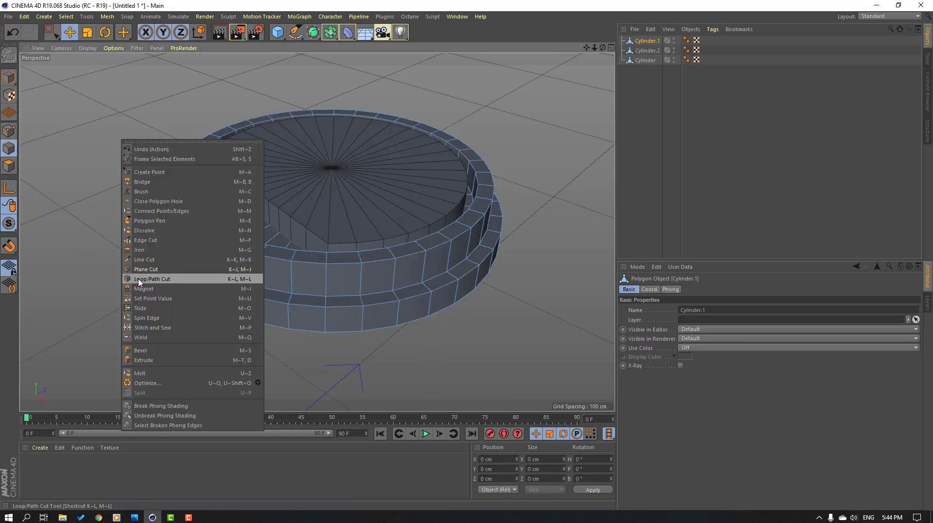
click(185, 281)
scroll(270, 298, up, 10)
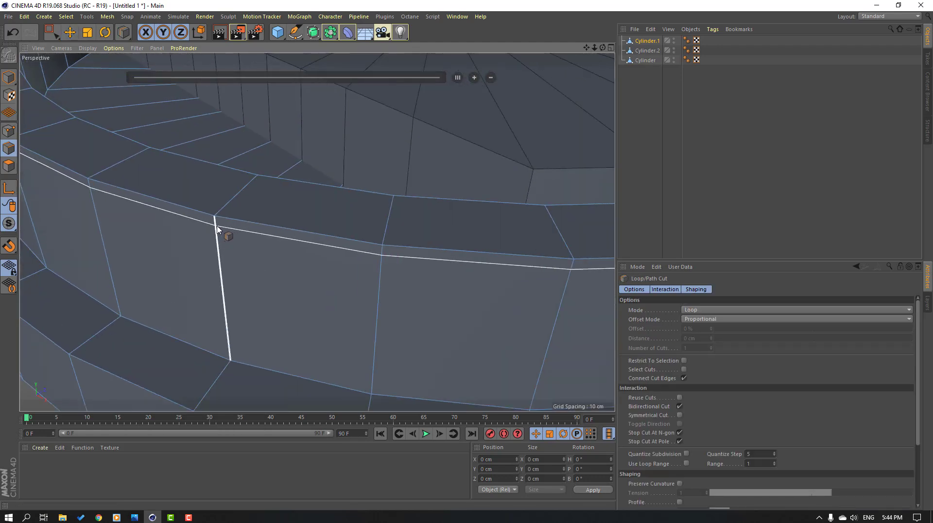
click(217, 226)
alt+drag(227, 227, 170, 243)
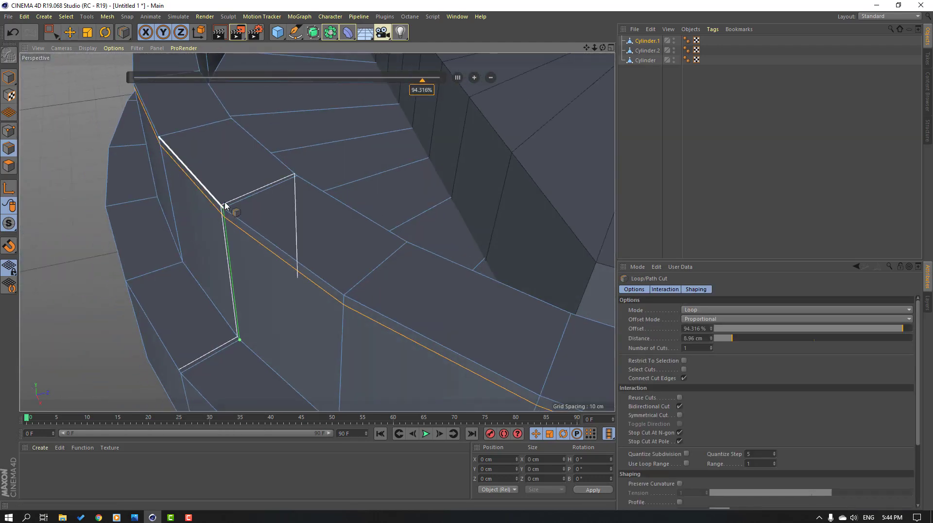
- Add two loop cuts on the rim's top face, one beside the outer edge and one beside the inner edge at about 88.5%
click(233, 204)
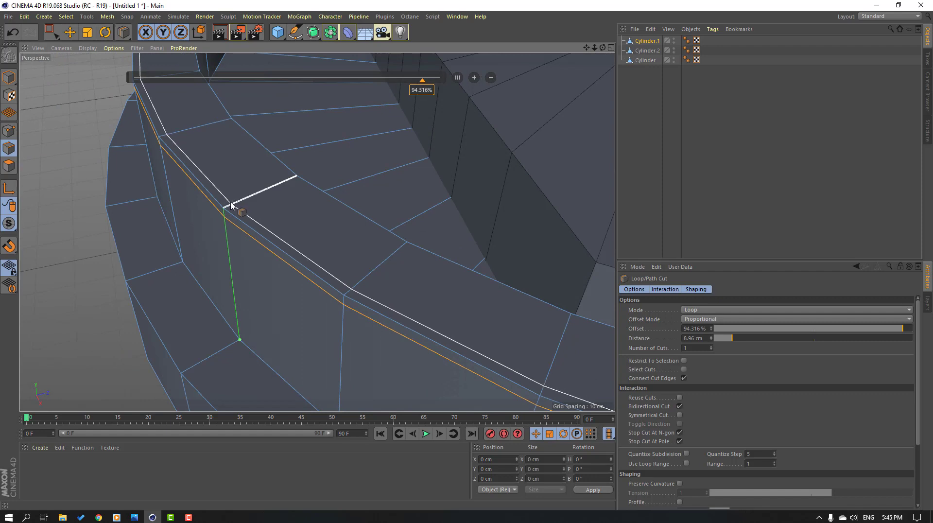
click(291, 179)
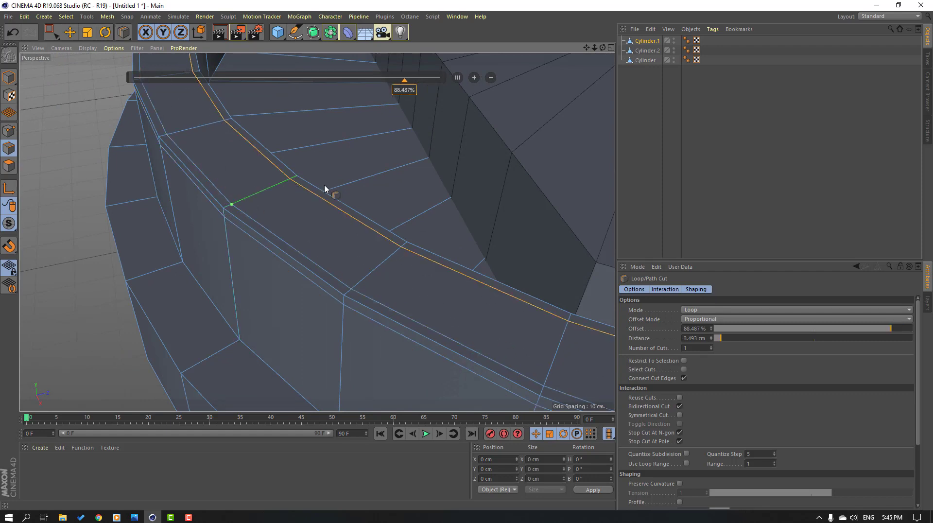
alt+drag(320, 182, 216, 158)
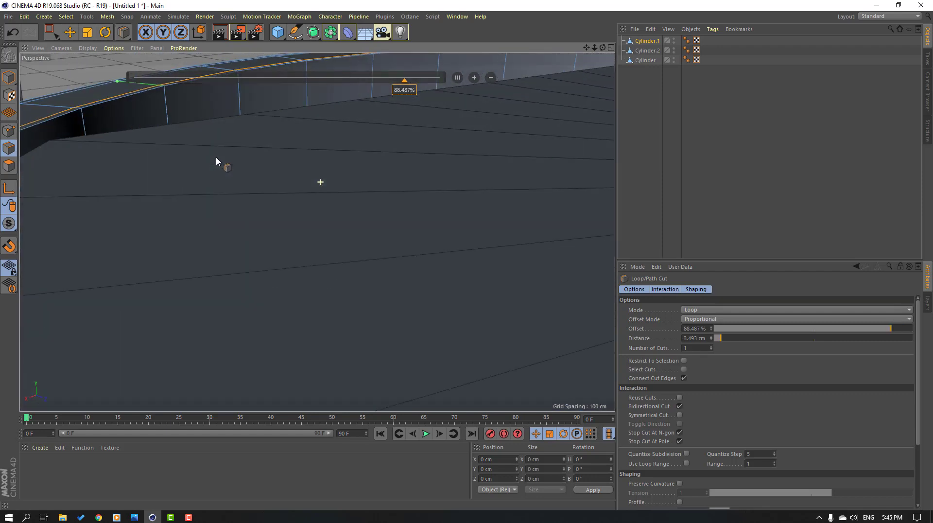
- Add supporting loop cuts inside the lid's recess, including two on its floor at about 6.7% and 15.5%
click(163, 93)
alt+right_drag(210, 121, 143, 102)
alt+drag(137, 111, 287, 122)
click(175, 125)
click(208, 128)
scroll(214, 133, down, 4)
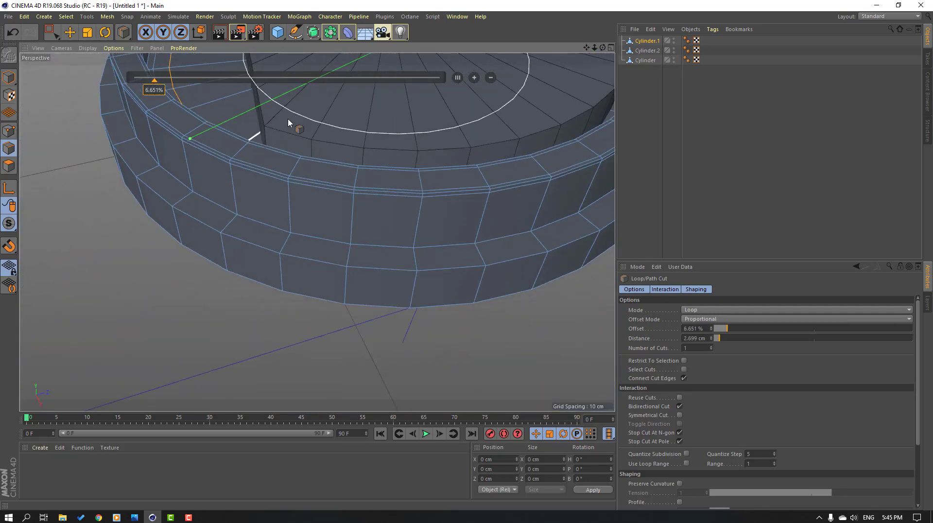
scroll(288, 122, down, 5)
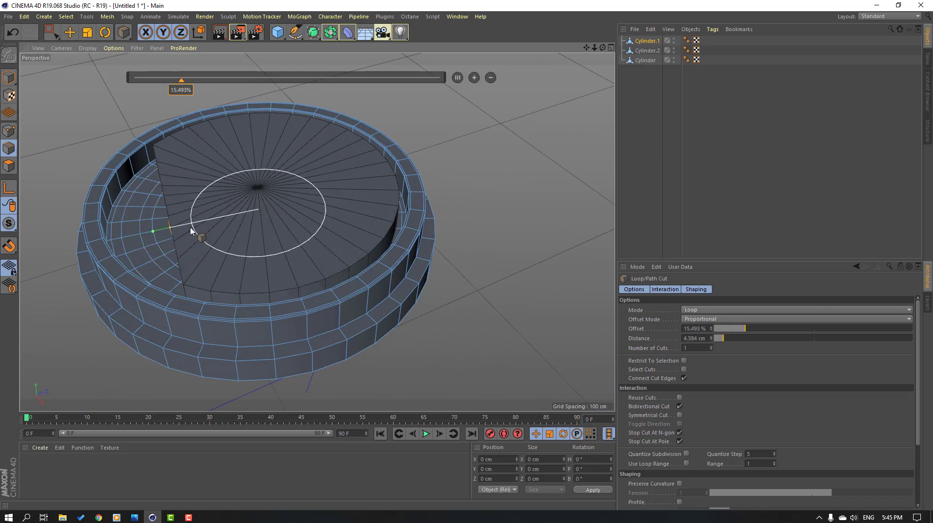
- Add loop cuts on both sides of the lower step's outer edge at about 5.8% and 9.7%, and near its bottom edge at 6.7%
scroll(214, 272, down, 3)
alt+drag(152, 298, 192, 278)
scroll(192, 278, up, 8)
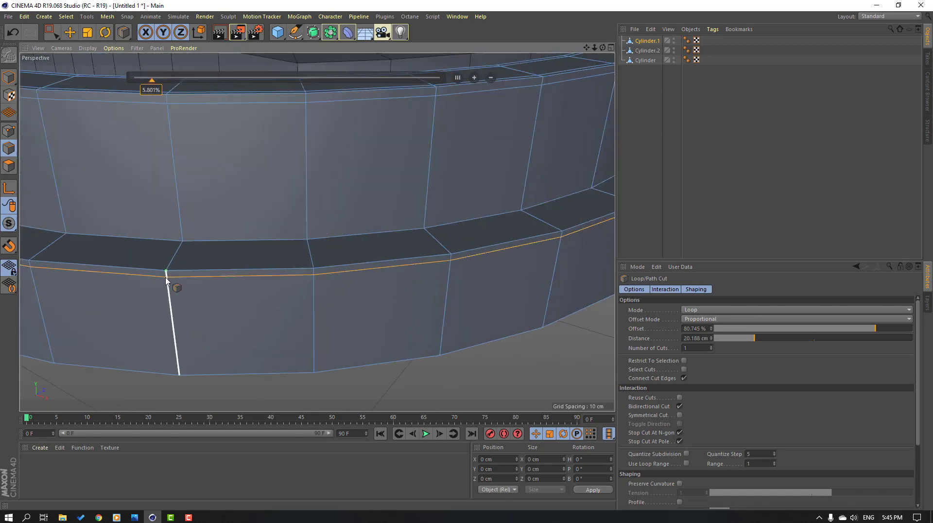
scroll(175, 285, up, 4)
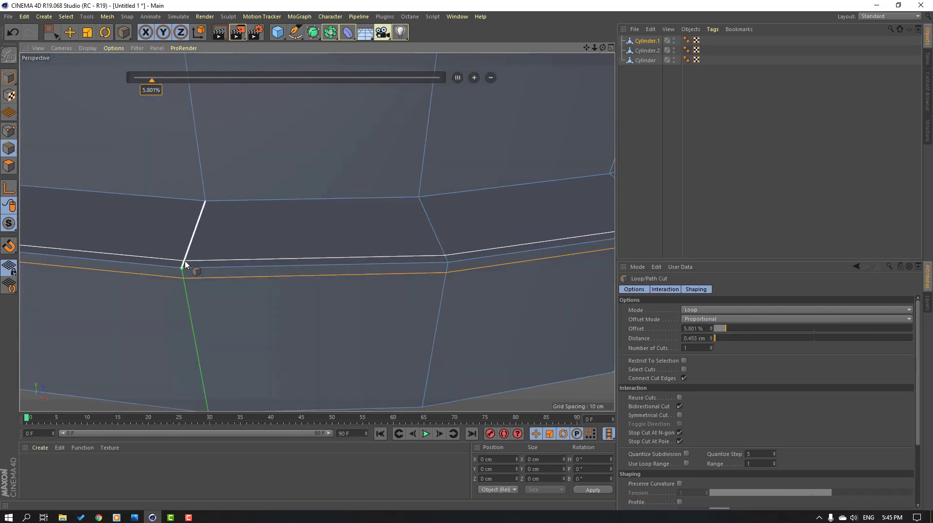
scroll(187, 272, down, 8)
scroll(224, 365, down, 8)
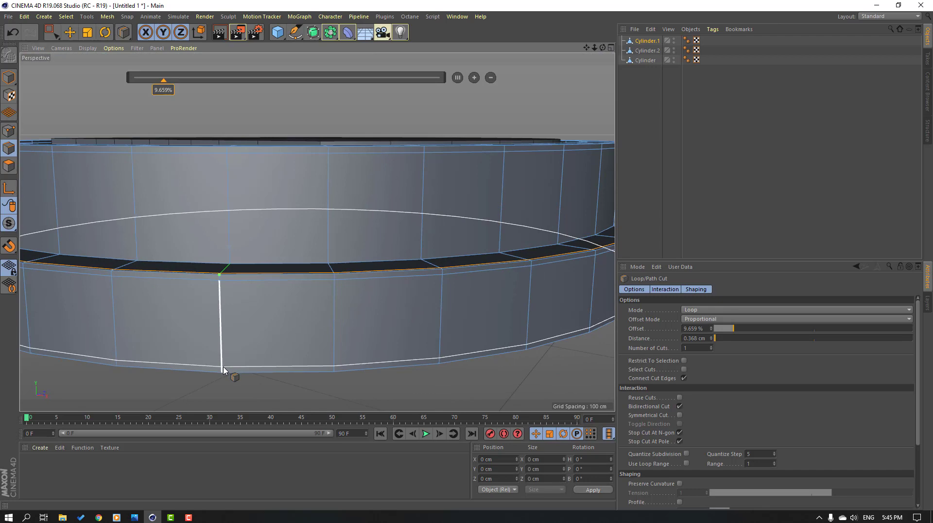
alt+drag(247, 292, 296, 287)
click(70, 32)
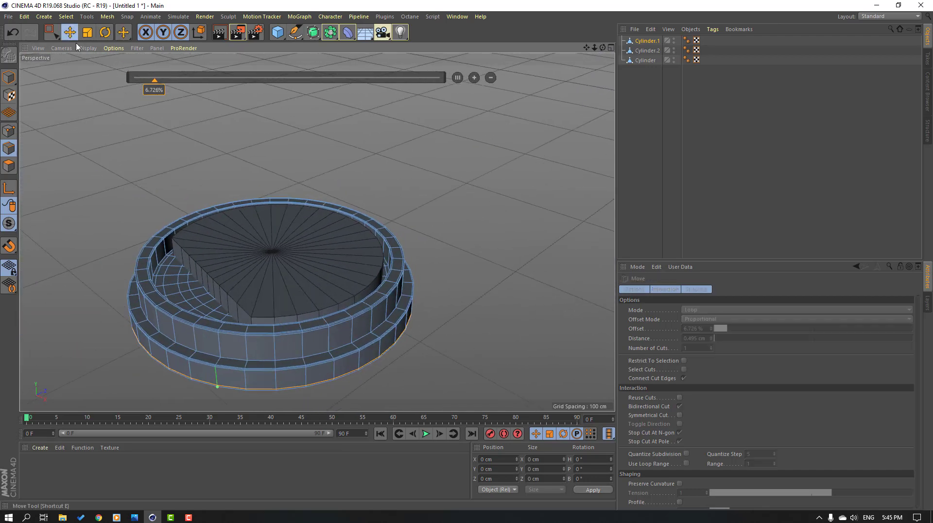
- Select two adjacent polygons on the rim's top face and extrude them inward with an offset of -9.66 cm as a sip slot
scroll(138, 317, up, 6)
scroll(349, 322, up, 5)
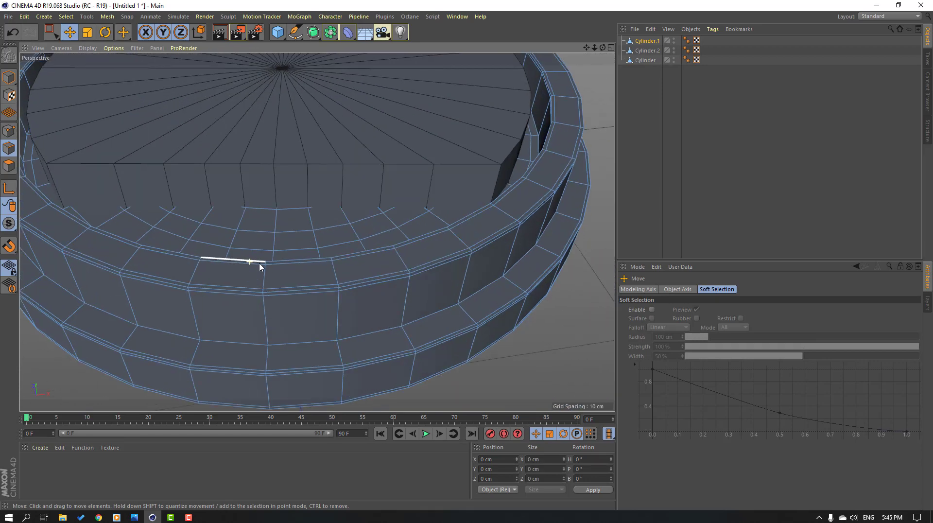
click(9, 166)
scroll(293, 296, down, 5)
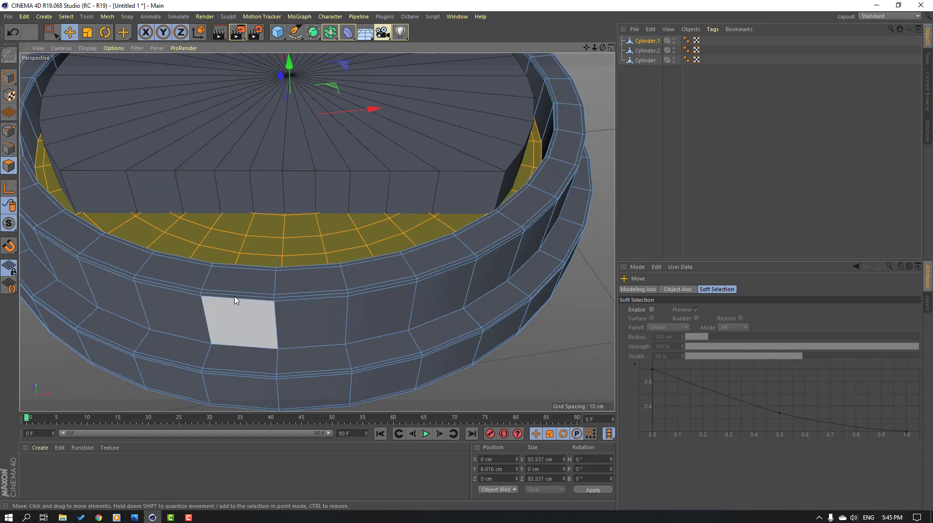
click(238, 279)
shift+click(314, 287)
scroll(265, 318, up, 4)
alt+drag(340, 291, 250, 284)
alt+drag(303, 223, 294, 202)
right_click(294, 202)
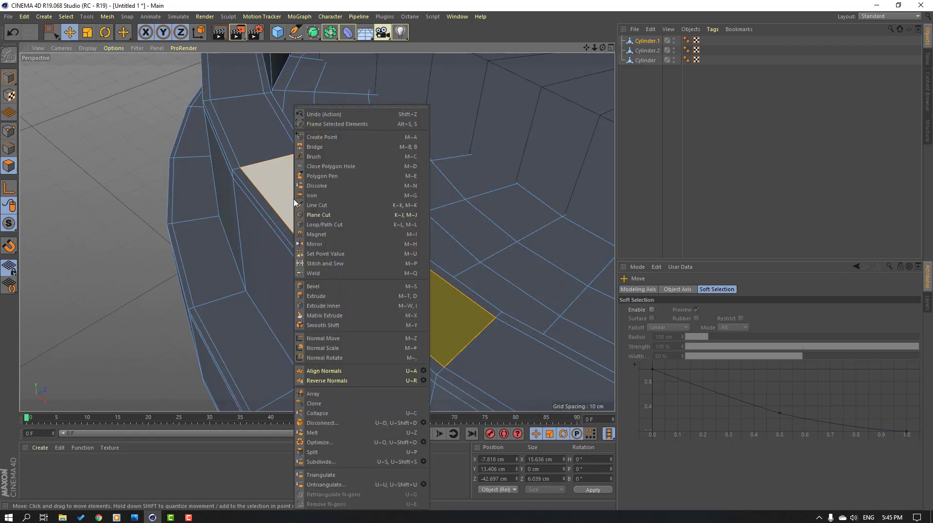
click(313, 297)
alt+drag(316, 248, 318, 209)
drag(335, 174, 262, 175)
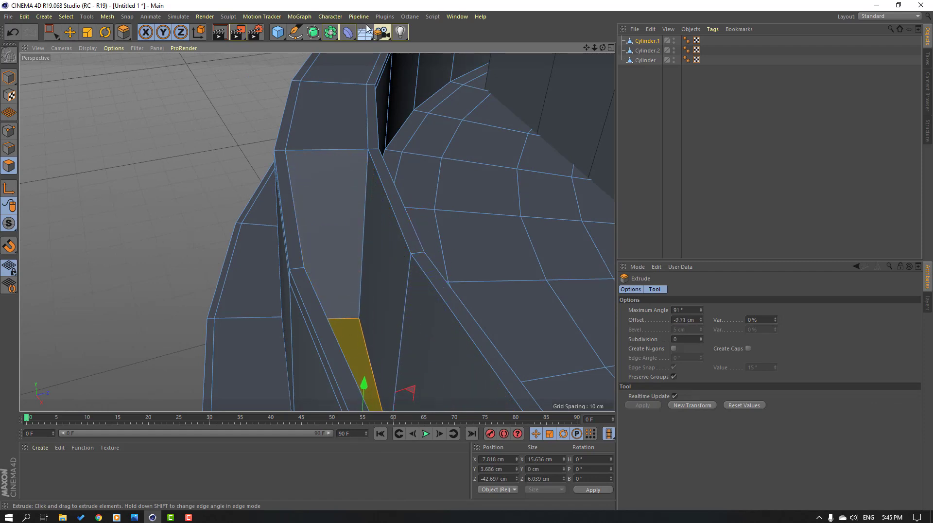
drag(367, 26, 368, 26)
alt+drag(349, 262, 306, 265)
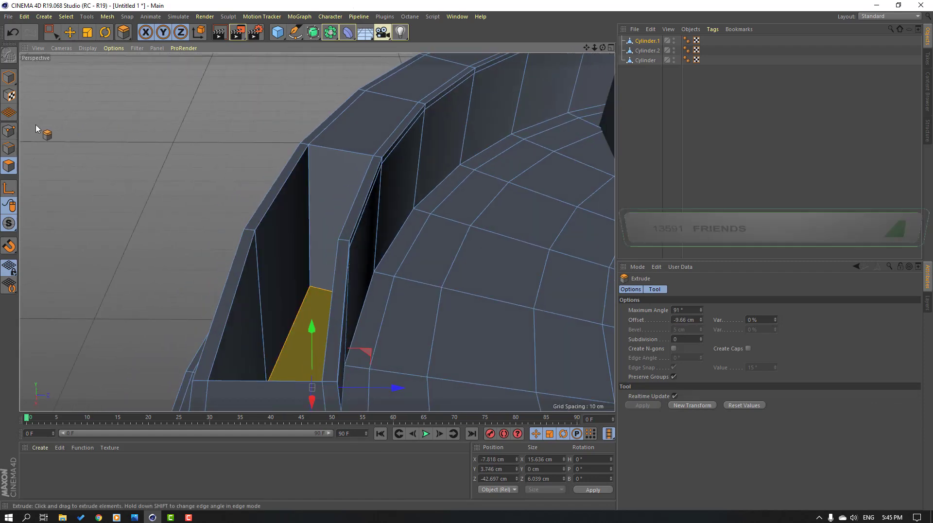
- Add a loop cut around the inner walls of the sip slot just below its top edge, at about 97.1%
click(9, 150)
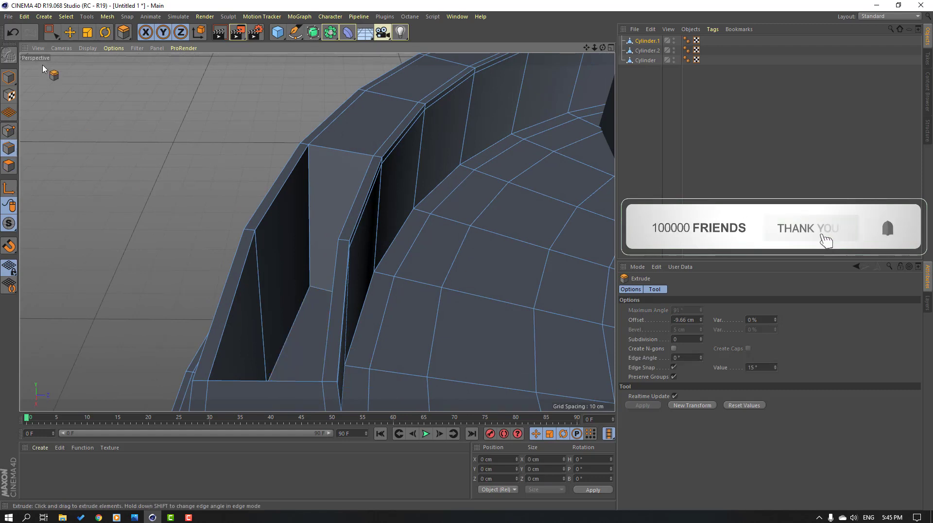
click(69, 32)
right_click(144, 124)
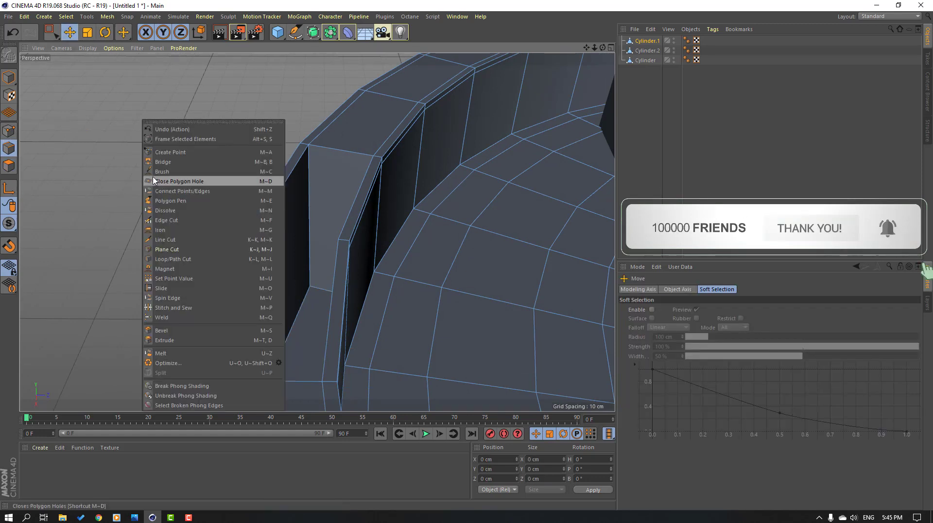
click(179, 261)
scroll(316, 219, up, 6)
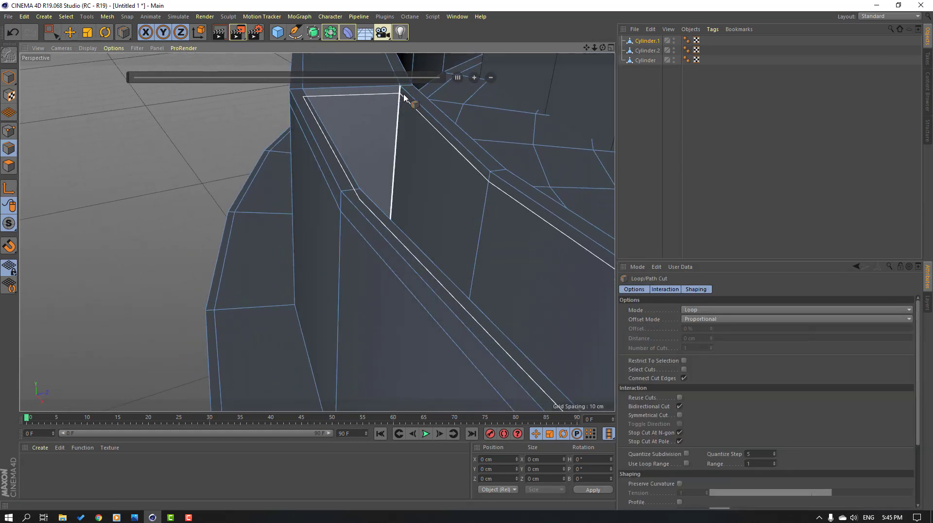
alt+drag(397, 135, 299, 162)
scroll(300, 148, down, 8)
scroll(295, 144, up, 7)
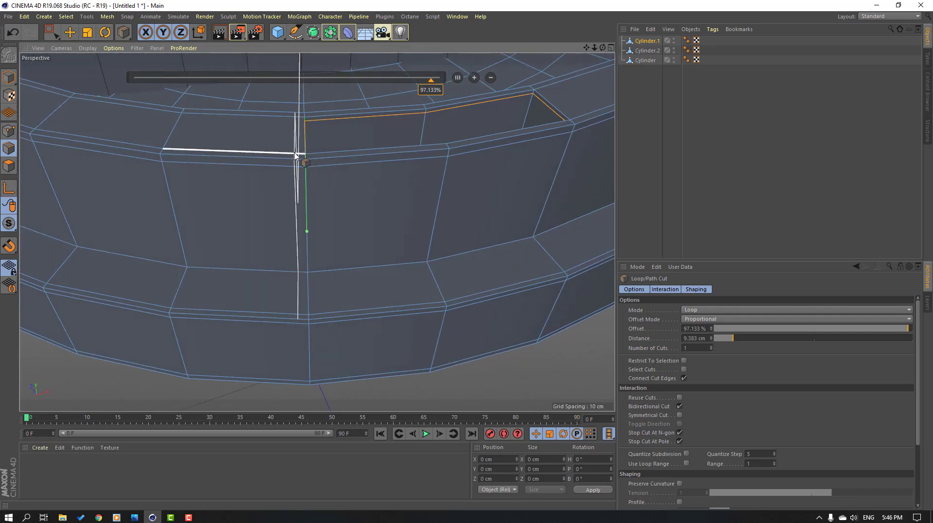
- Add loop cuts across the rim beside both ends of the sip slot at about 8% and 6.4%, and return to model mode
click(294, 154)
scroll(360, 167, down, 3)
alt+drag(387, 165, 358, 161)
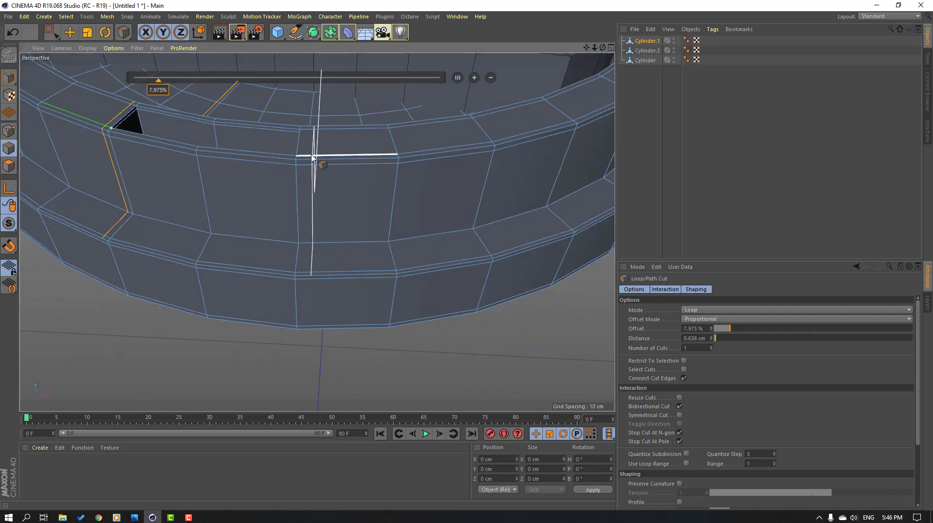
alt+drag(262, 192, 94, 129)
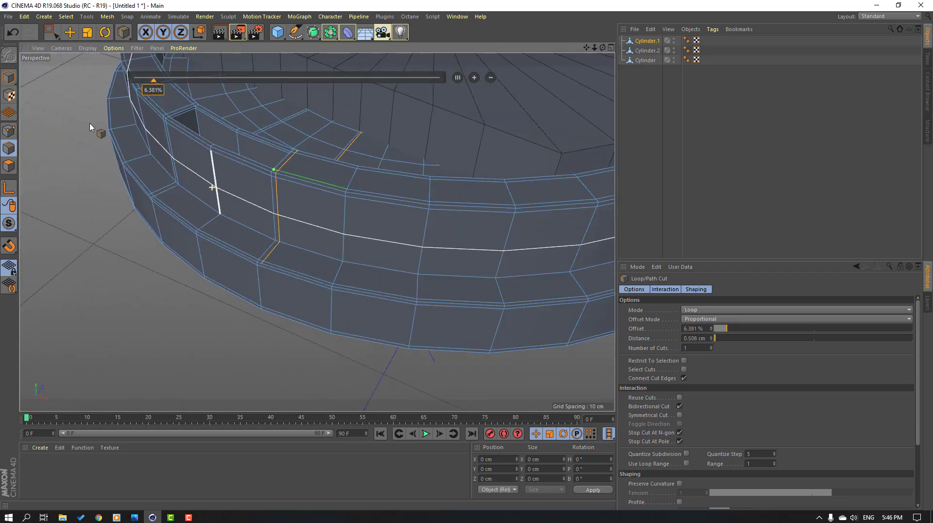
click(69, 36)
click(11, 82)
- Add a Subdivision Surface object and make the stepped lid body, Cylinder.1, its child
scroll(367, 216, down, 6)
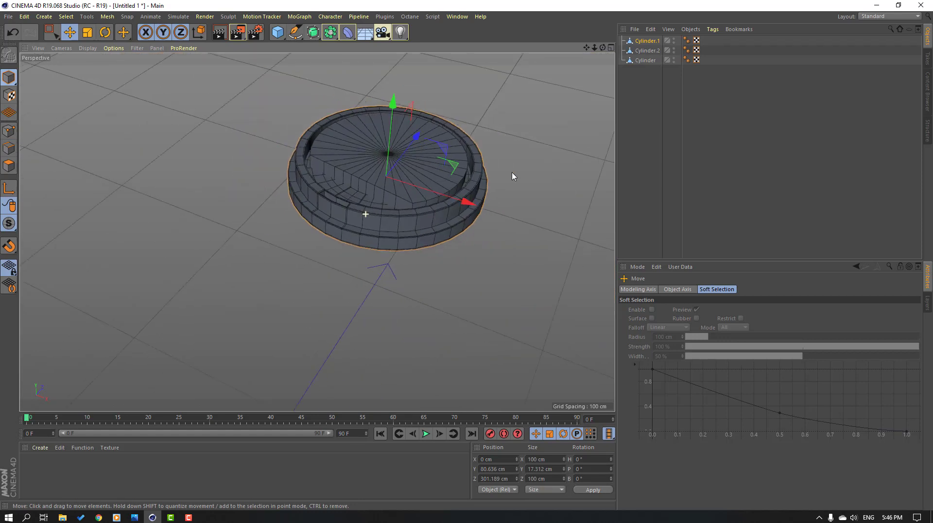
alt+middle_drag(322, 224, 275, 260)
alt+drag(275, 261, 267, 225)
scroll(268, 226, up, 1)
scroll(270, 213, up, 1)
click(313, 34)
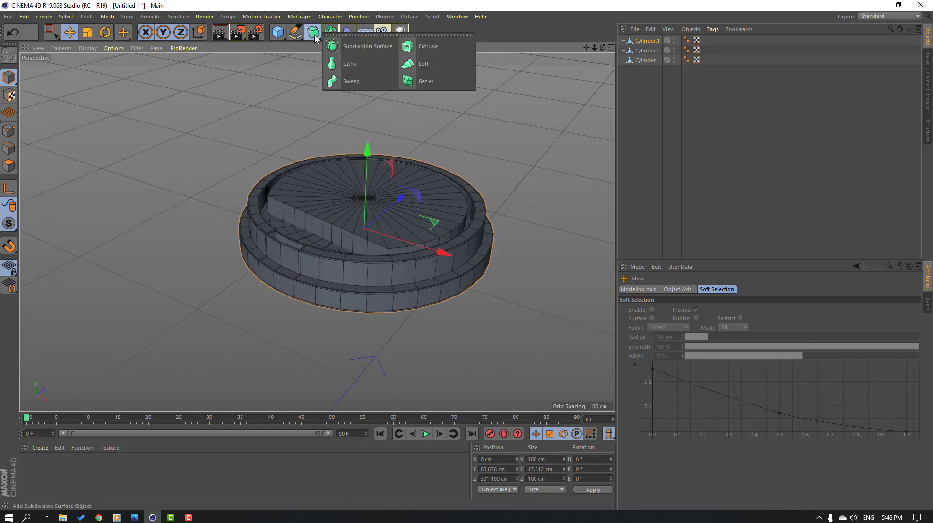
click(361, 47)
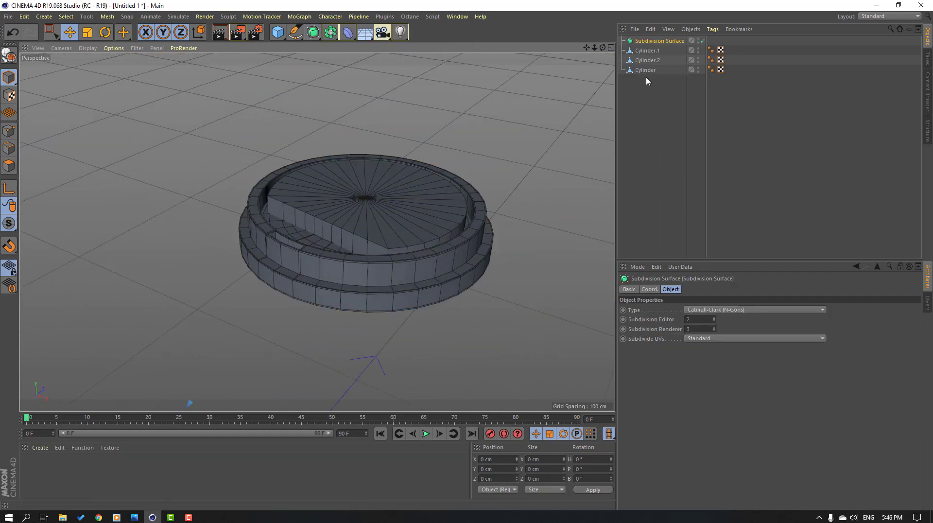
click(648, 51)
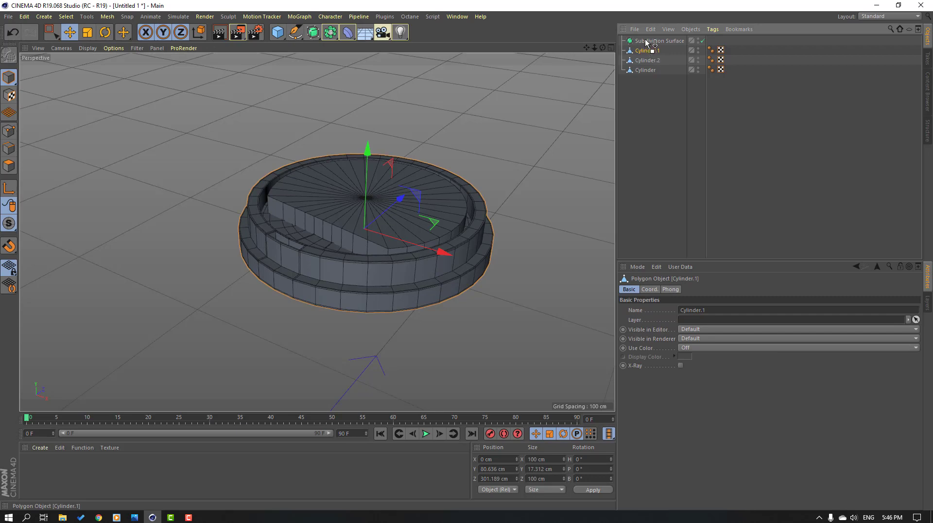
drag(646, 44, 653, 41)
- Set the viewport display to Gouraud Shading without lines
scroll(233, 243, up, 8)
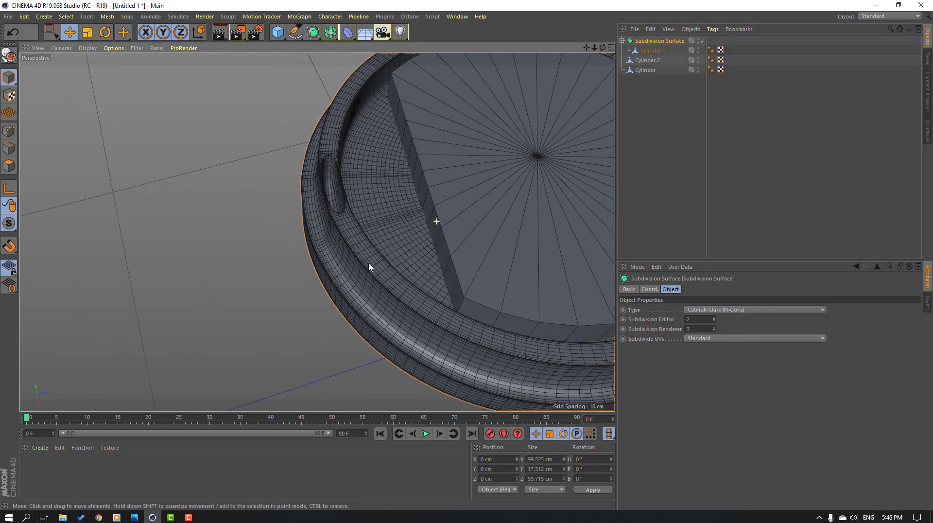
alt+drag(368, 267, 348, 263)
click(87, 49)
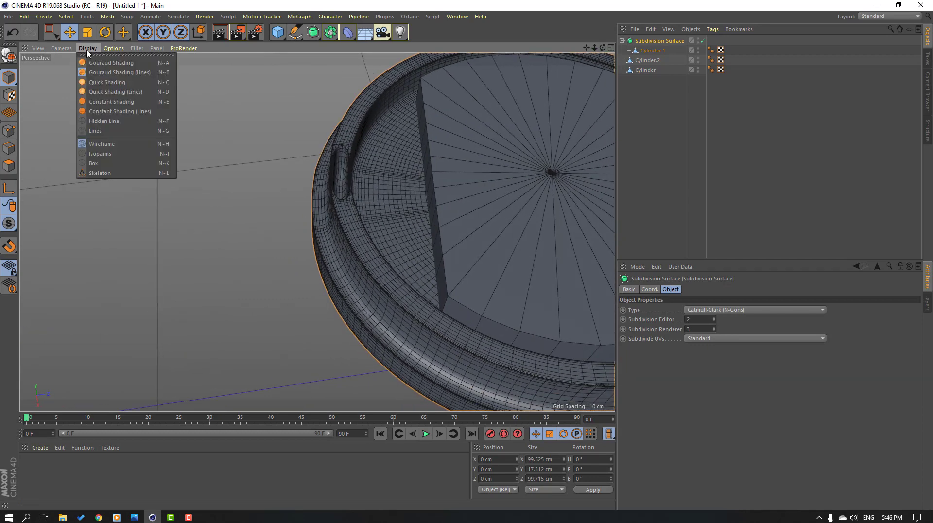
click(119, 63)
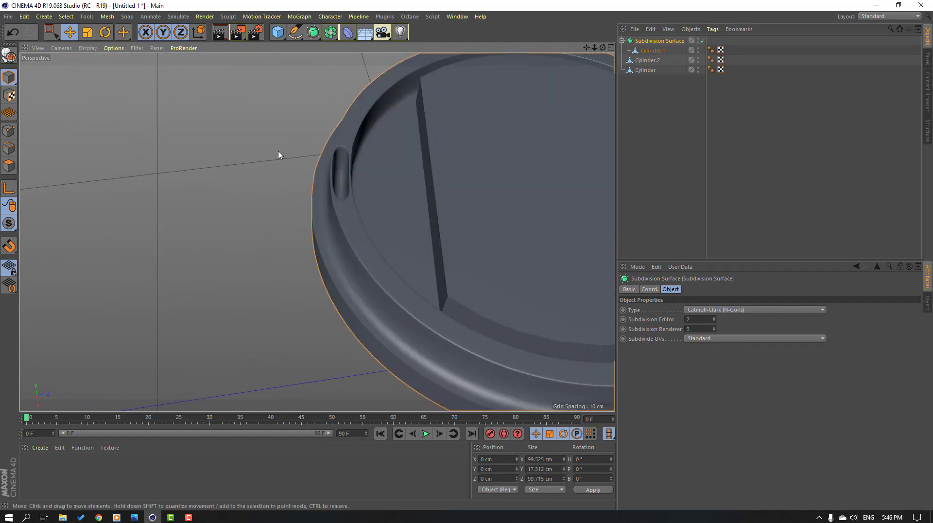
alt+drag(280, 155, 261, 194)
scroll(258, 192, down, 2)
mouse_move(195, 190)
alt+mouse_down()
mouse_move(234, 163)
mouse_move(302, 146)
mouse_move(404, 158)
mouse_move(291, 142)
mouse_move(189, 141)
mouse_move(114, 161)
mouse_move(156, 157)
mouse_move(255, 172)
alt+mouse_up()
scroll(273, 195, down, 3)
alt+drag(282, 204, 340, 228)
scroll(340, 217, down, 3)
- Select Cylinder.1 and Cylinder.2 together and move them onto the cup's rim, at about X 33.4, Y 234.8, Z 2.4 cm
click(652, 50)
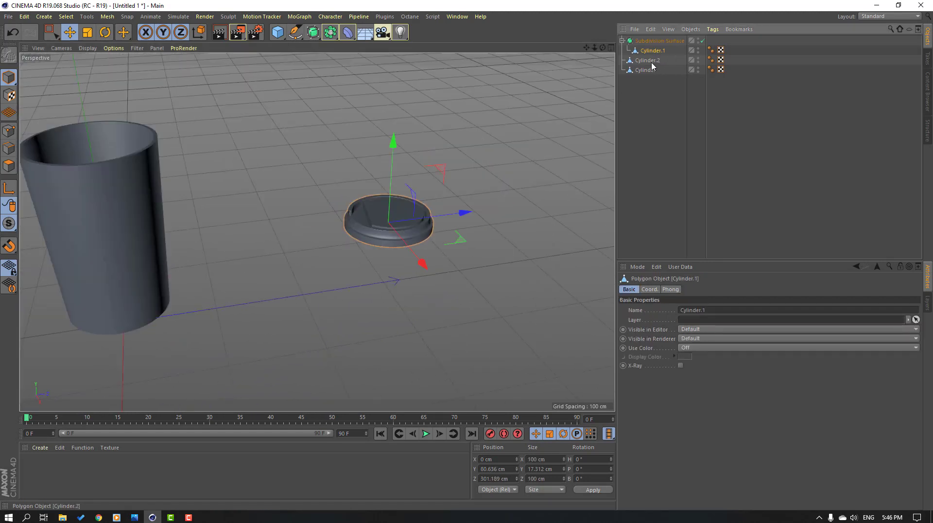
ctrl+click(651, 61)
scroll(427, 260, down, 3)
drag(466, 214, 255, 254)
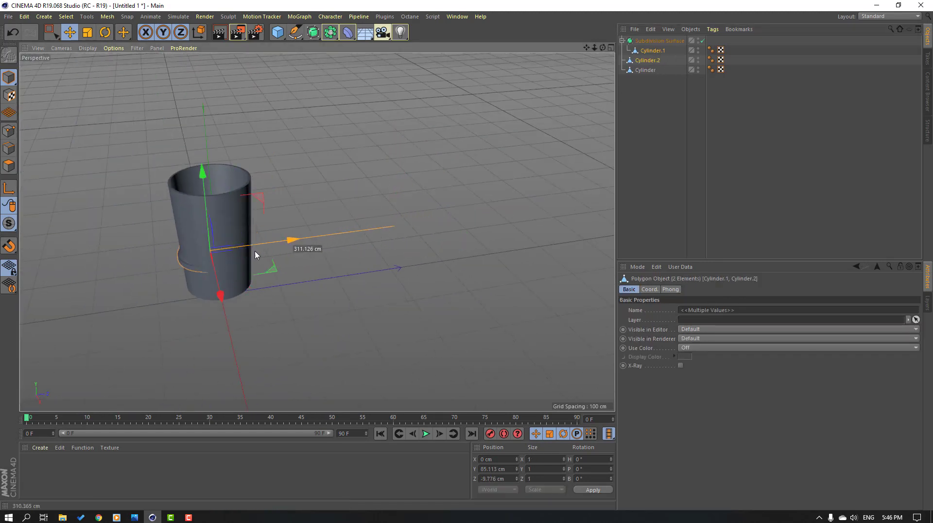
drag(220, 287, 221, 296)
drag(262, 257, 269, 256)
drag(216, 227, 184, 142)
scroll(202, 177, up, 5)
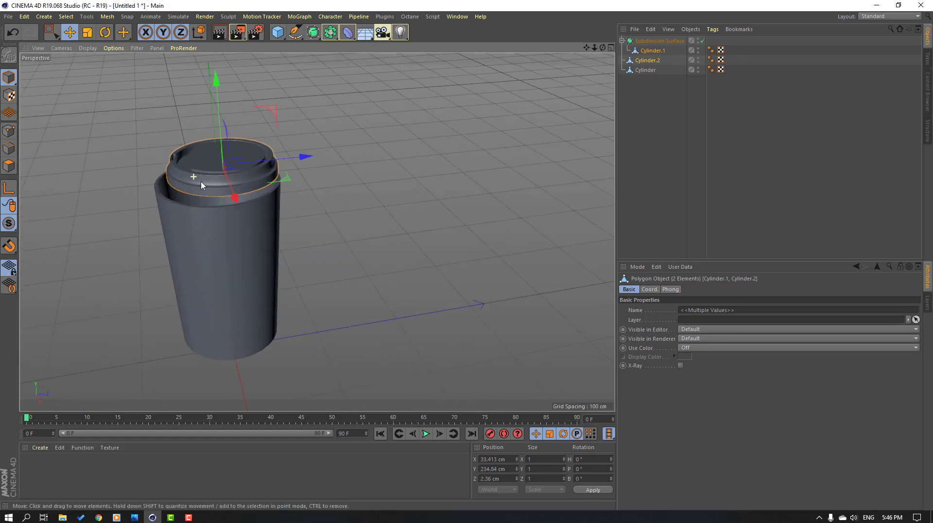
- Group the Subdivision Surface and Cylinder.2 under one null object and collapse the hierarchy
click(622, 41)
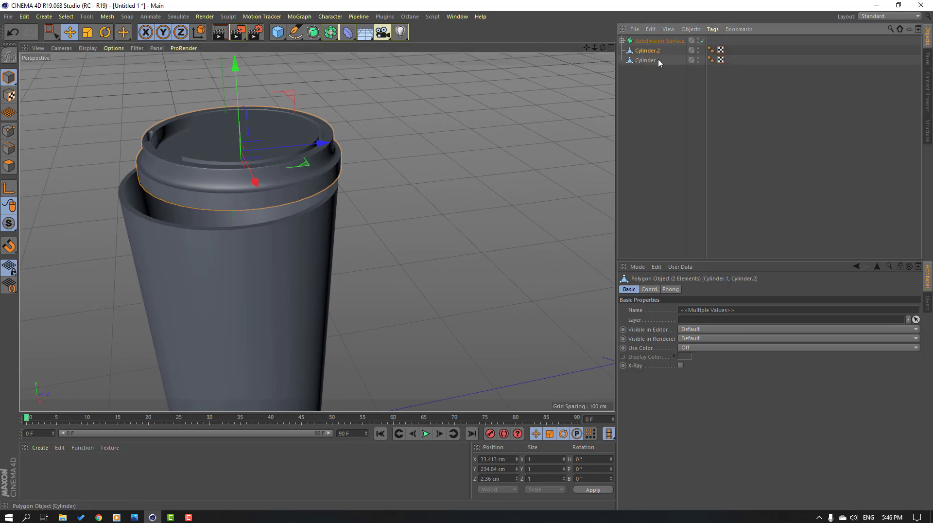
click(667, 43)
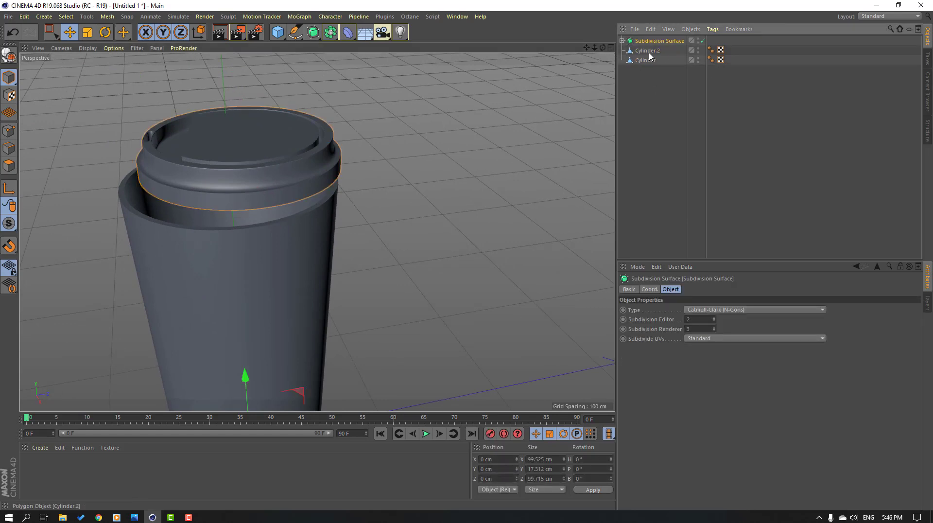
ctrl+click(649, 51)
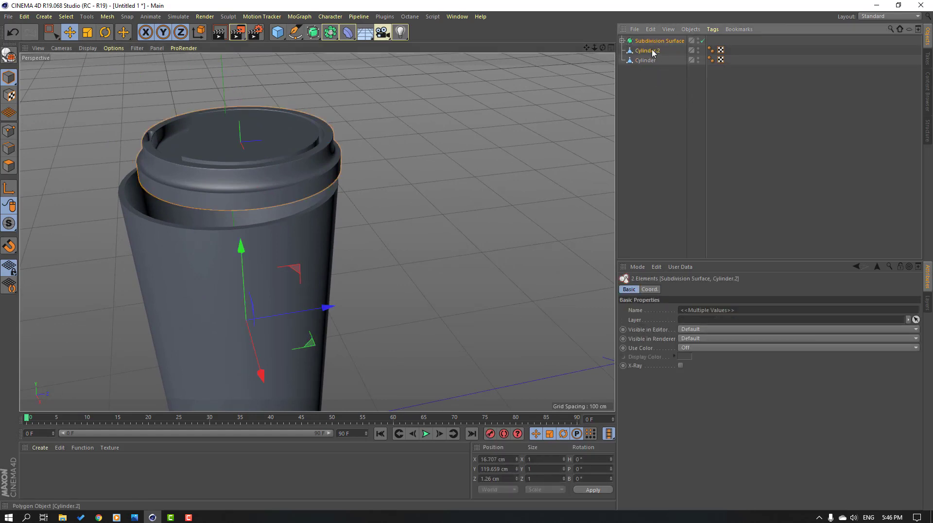
right_click(651, 50)
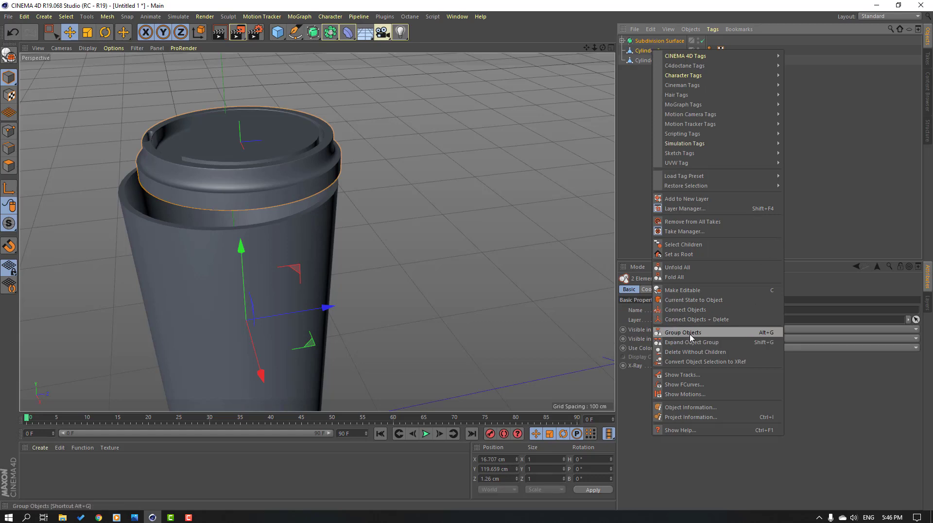
click(767, 333)
click(645, 78)
- Select the lid's null group and scale it up slightly to match the width of the cup's rim
click(644, 41)
scroll(275, 290, down, 5)
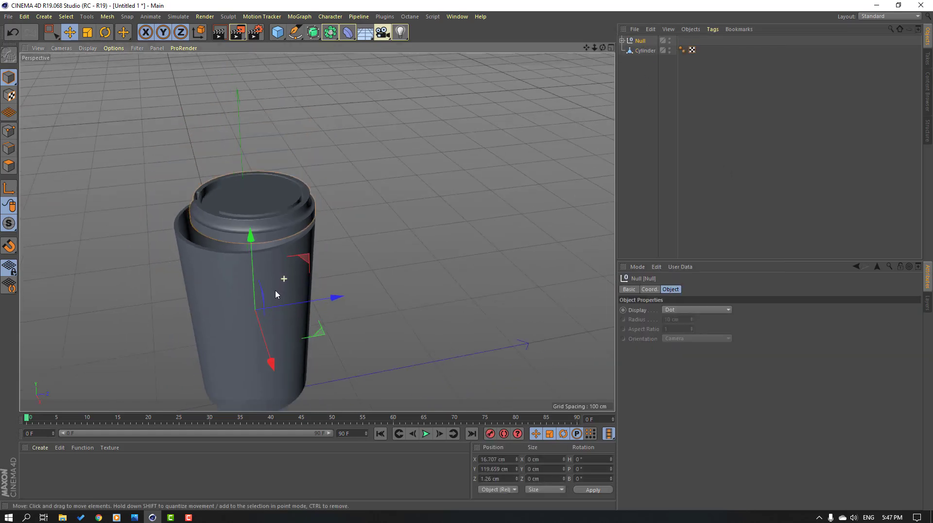
scroll(280, 265, up, 4)
key(t)
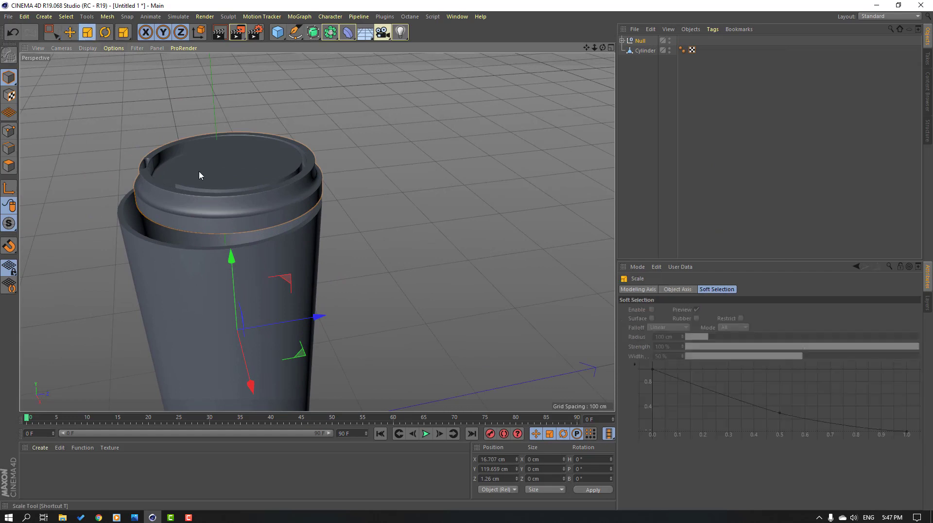
drag(358, 294, 384, 283)
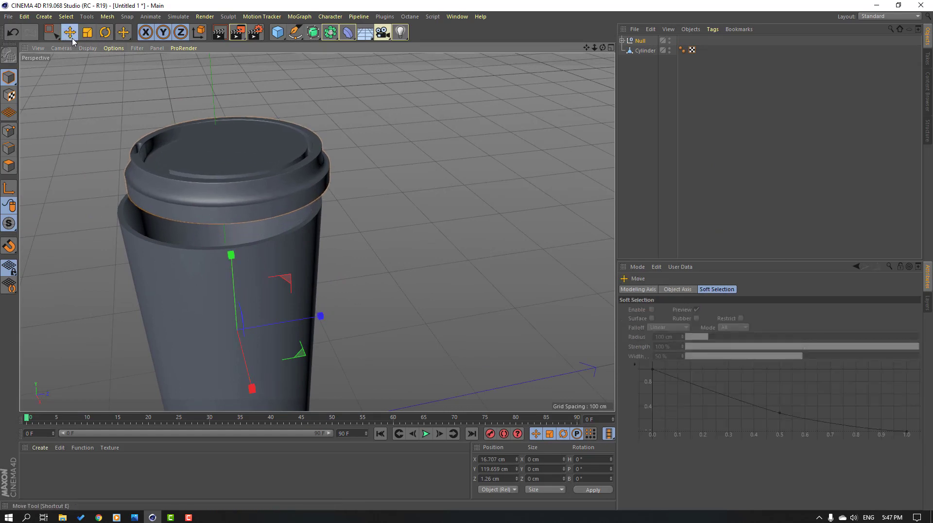
- Move the lid's null group sideways to about X 25.7, Z -1.4 cm
drag(300, 318, 245, 367)
alt+drag(253, 311, 311, 275)
alt+middle_drag(260, 276, 322, 255)
scroll(322, 256, down, 3)
alt+drag(323, 256, 346, 255)
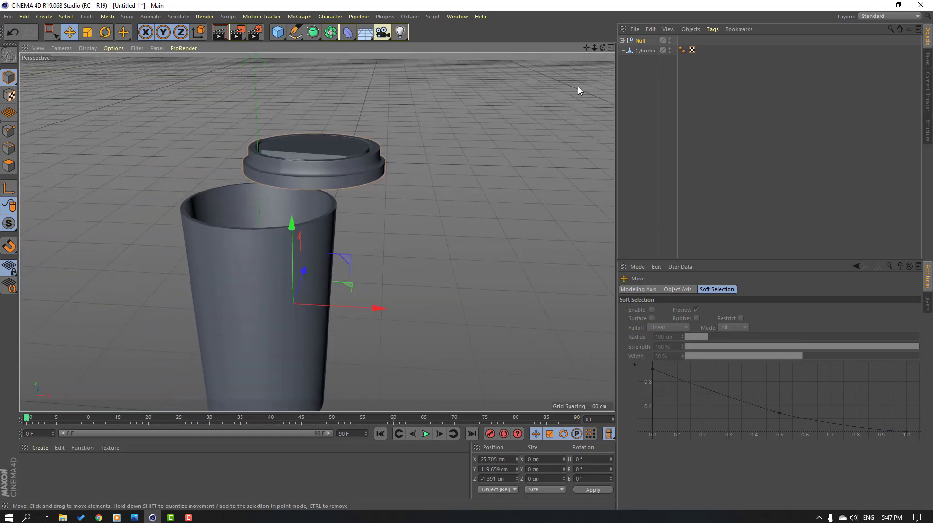
- Centre the lid's null group over the cup in the top view, at about X -19.5 cm, and scale it up to the rim's width
click(610, 49)
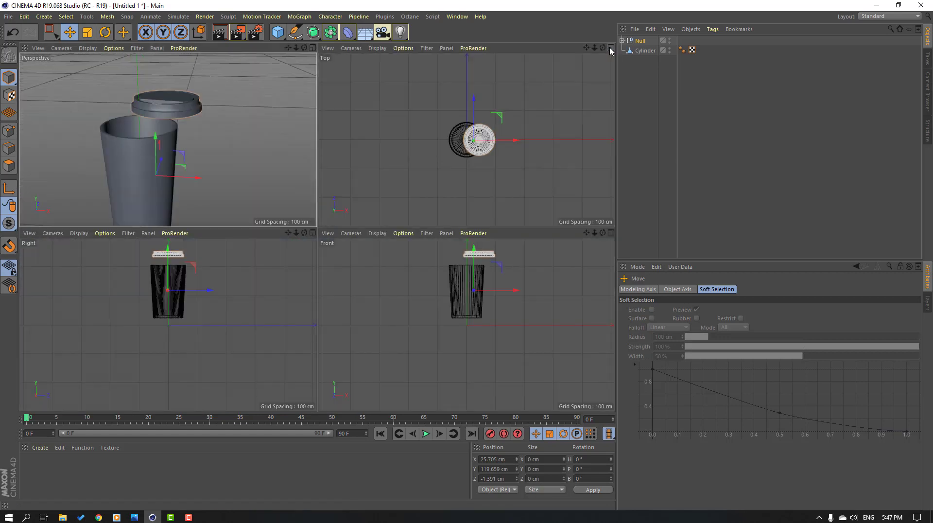
click(353, 104)
scroll(479, 150, up, 5)
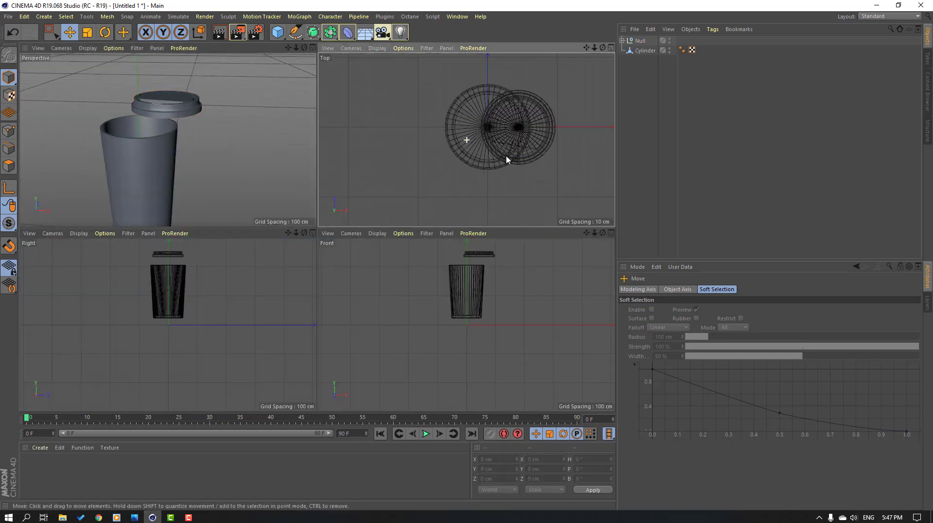
alt+middle_drag(506, 156, 488, 159)
click(640, 40)
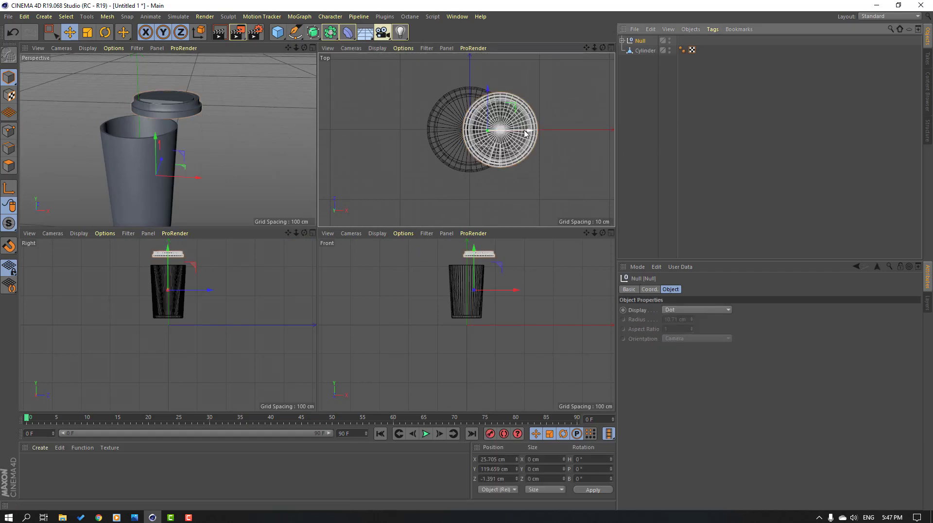
drag(524, 133, 564, 118)
scroll(483, 134, up, 3)
scroll(489, 148, down, 2)
key(t)
click(70, 33)
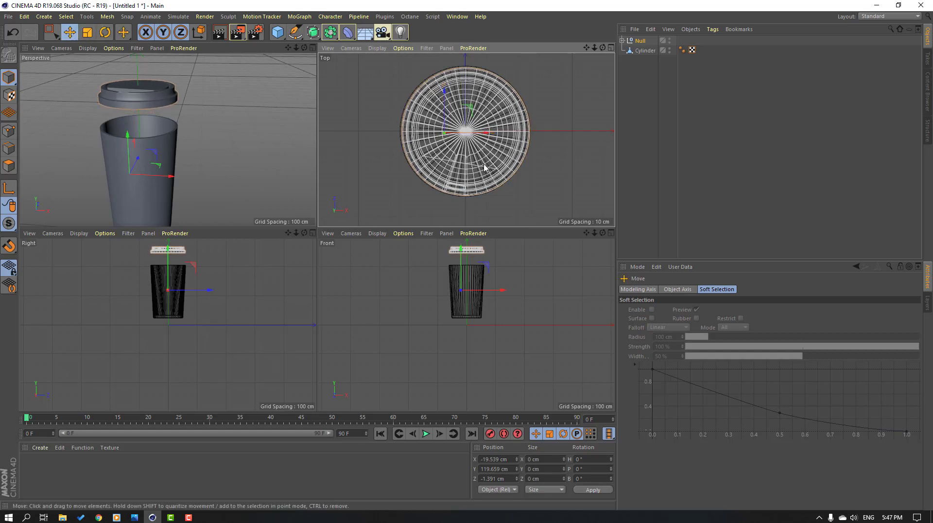
- Lower the lid group in the right view until it sits on the cup's rim, at about Y 79 cm
middle_click(123, 267)
scroll(404, 155, up, 5)
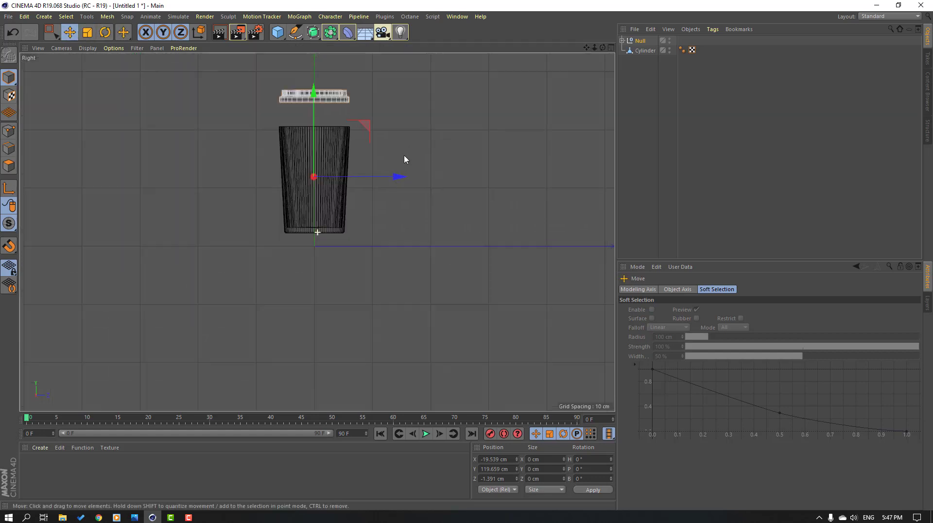
alt+middle_drag(395, 242, 317, 199)
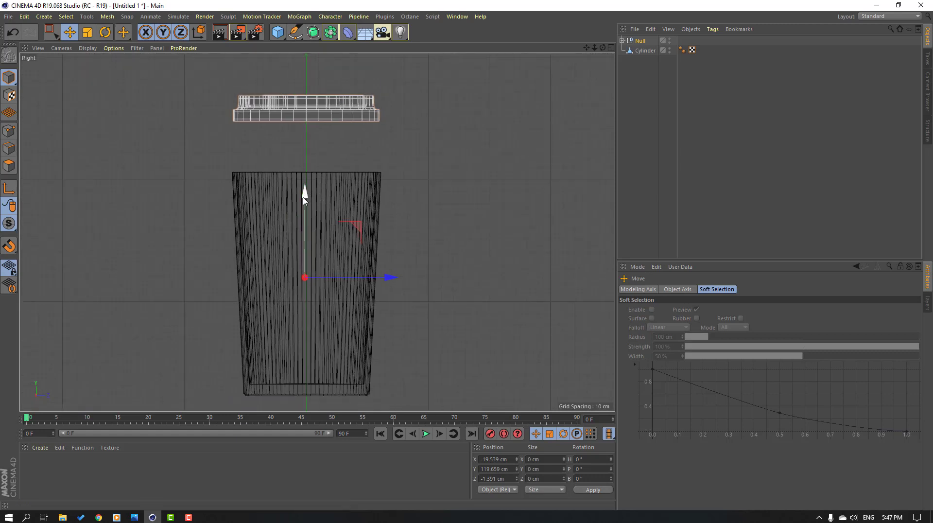
drag(305, 200, 305, 247)
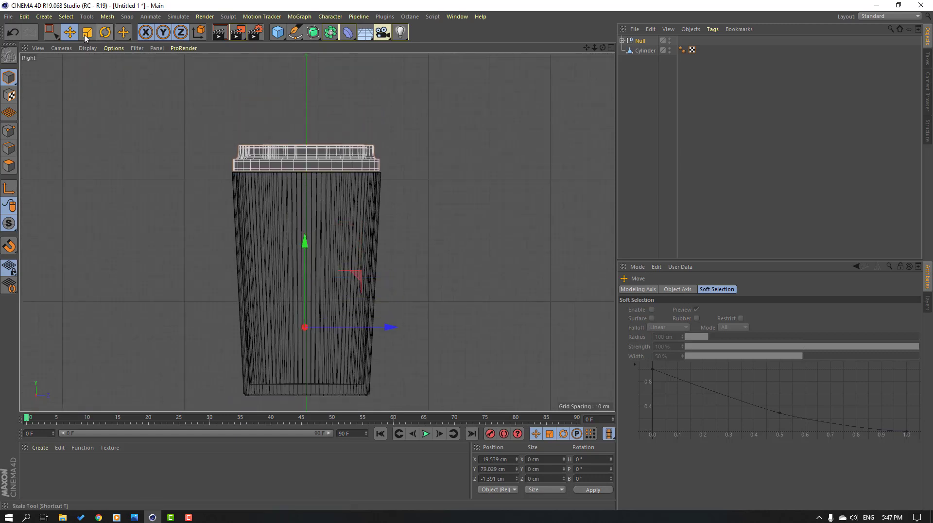
- Scale the lid group up to about 107% and lower it over the rim to about Y 67.9 cm
mouse_move(415, 192)
mouse_down()
mouse_move(430, 188)
mouse_move(425, 177)
mouse_up()
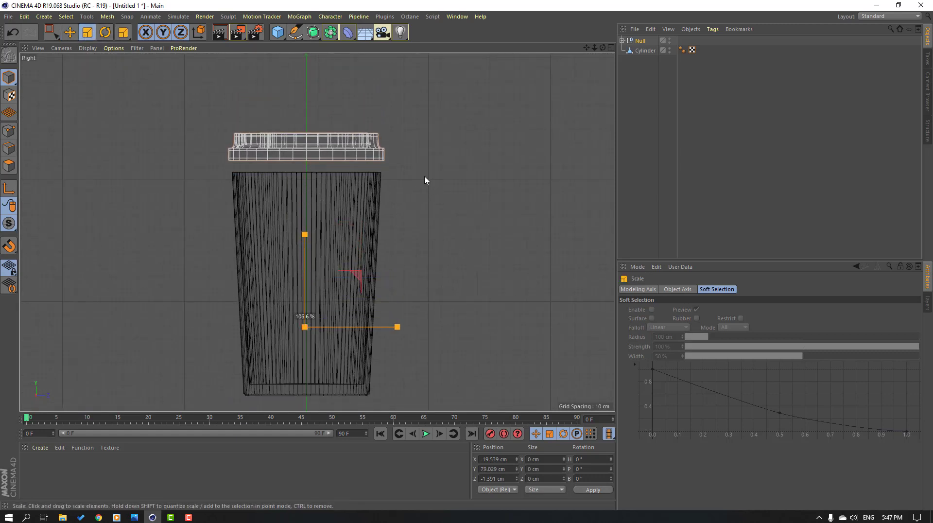
click(70, 33)
drag(305, 243, 304, 257)
middle_click(411, 160)
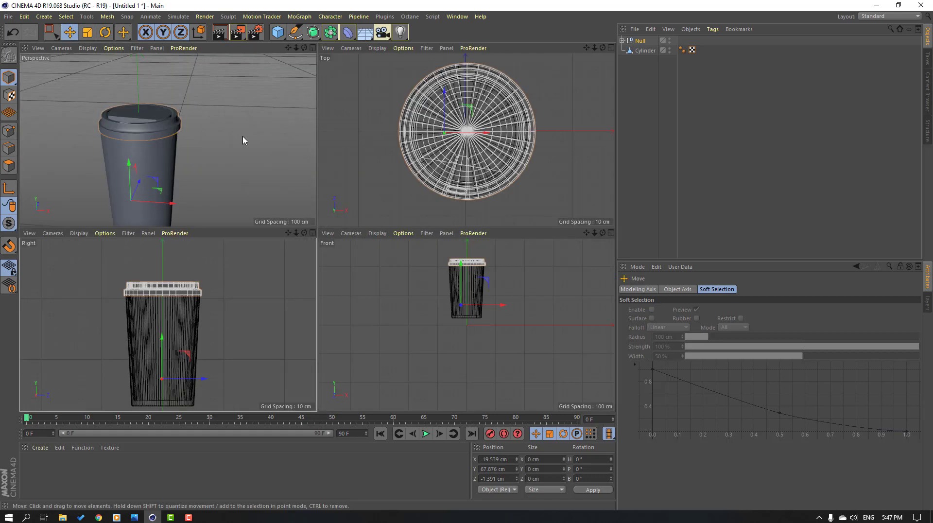
- Maximize the perspective view and select the Cylinder cup object, with its underside in view
middle_click(243, 141)
click(264, 256)
alt+drag(182, 285, 413, 146)
click(644, 50)
alt+drag(216, 202, 239, 242)
scroll(212, 177, up, 4)
alt+drag(213, 177, 250, 160)
scroll(249, 163, down, 5)
- In Polygon mode, replace the existing selection with all polygons of the cup's bottom cap using Loop Selection
click(9, 165)
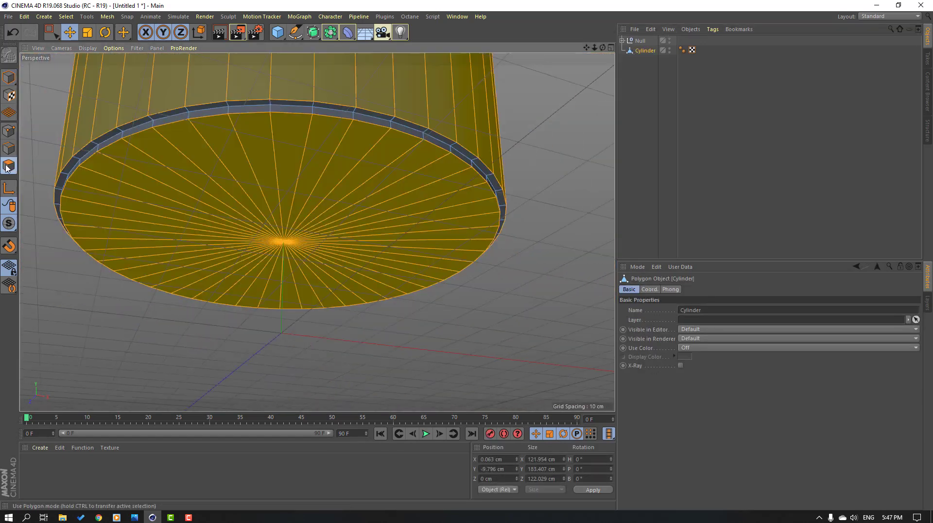
key(ctrl+a)
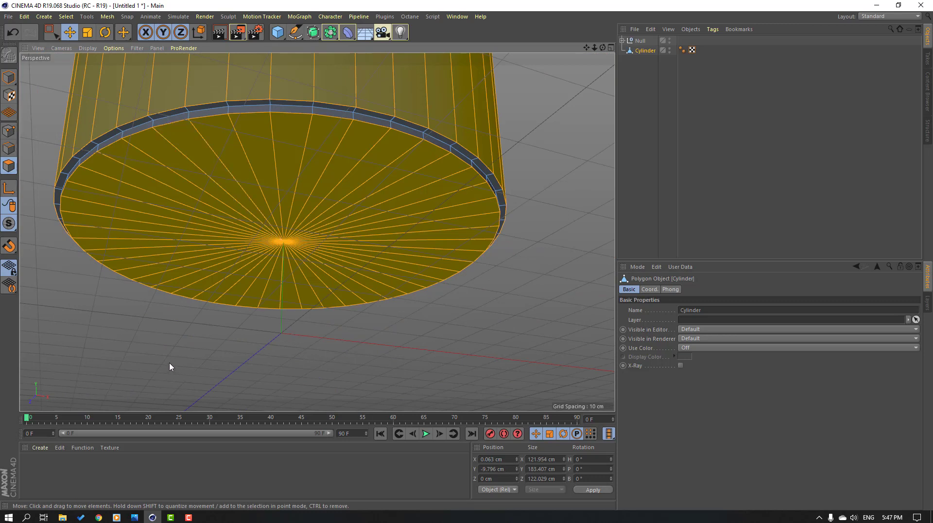
click(169, 362)
click(216, 125)
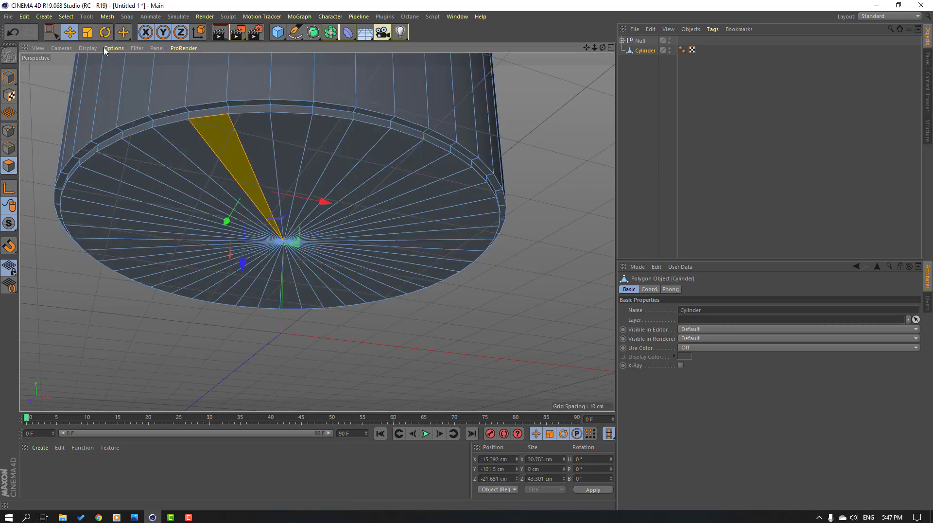
click(65, 17)
click(87, 83)
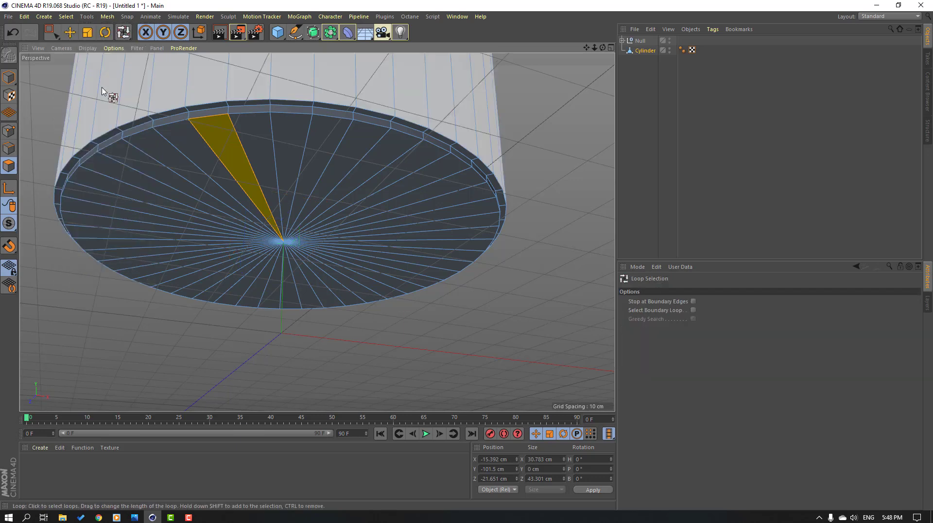
click(146, 109)
- Move the bottom cap polygons up about 3.7 cm to recess the cup's base
key(e)
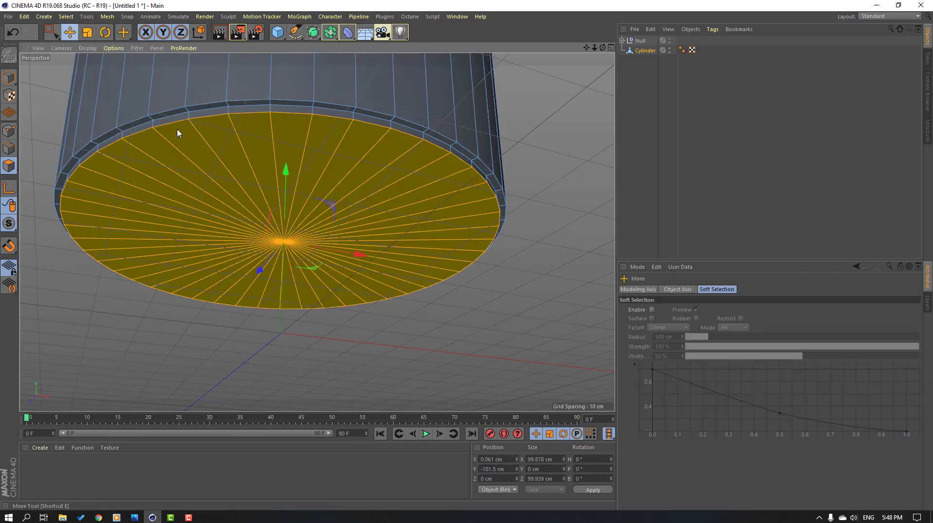
mouse_move(286, 182)
mouse_down()
mouse_move(290, 158)
mouse_move(287, 171)
mouse_up()
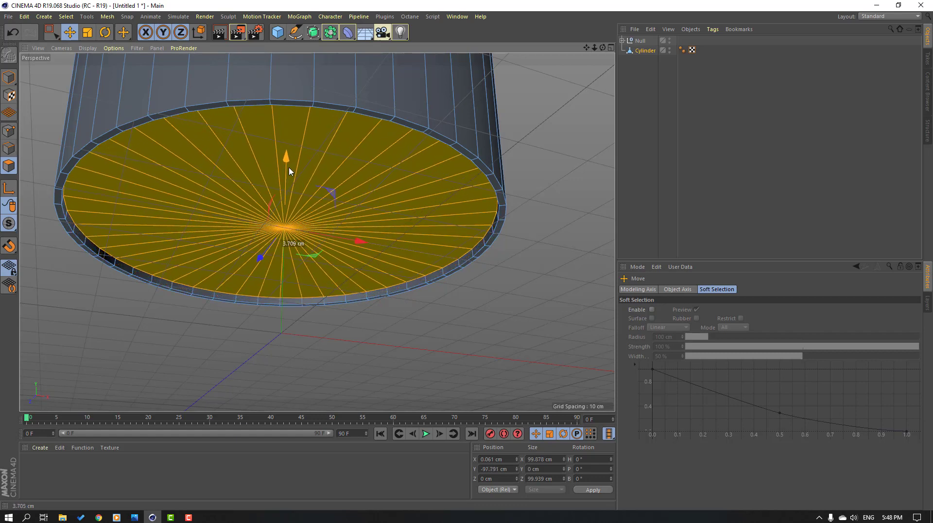
click(290, 317)
- Examine the recessed base and the whole cup with its lid from several angles
alt+right_drag(437, 225, 422, 174)
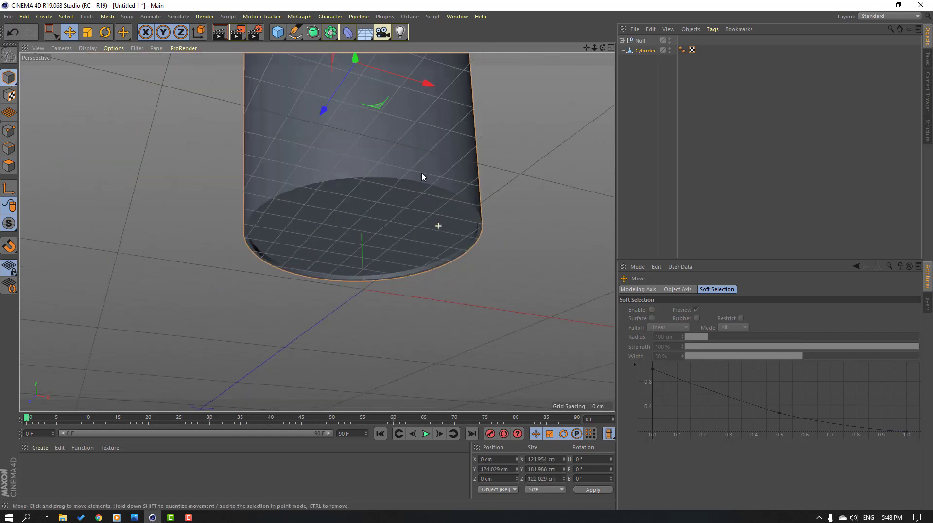
alt+drag(421, 174, 446, 171)
alt+middle_drag(447, 171, 402, 301)
alt+right_drag(401, 302, 389, 242)
alt+middle_drag(455, 178, 467, 204)
alt+right_drag(467, 204, 434, 207)
alt+drag(418, 212, 329, 251)
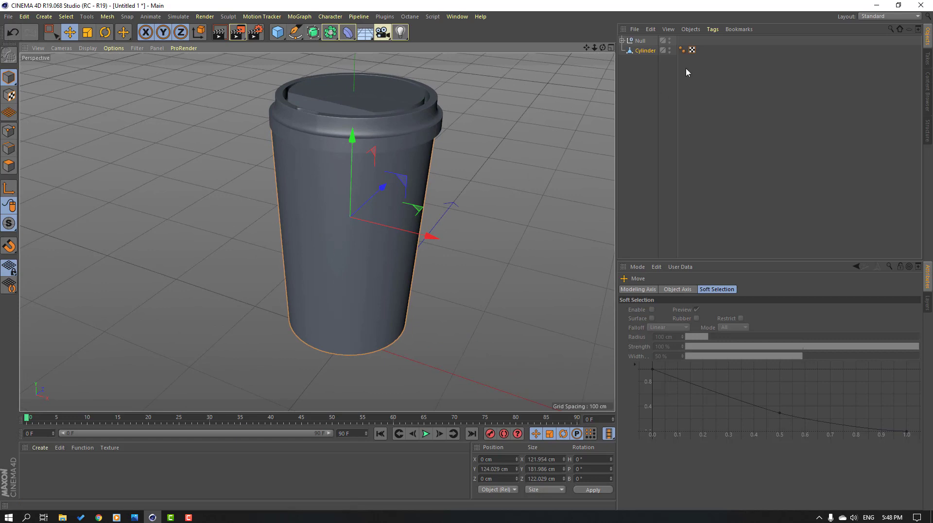
- Add two horizontal loop cuts around the cup's wall, at offsets of about 76.3% and 57.8%, and return to Model mode
click(7, 149)
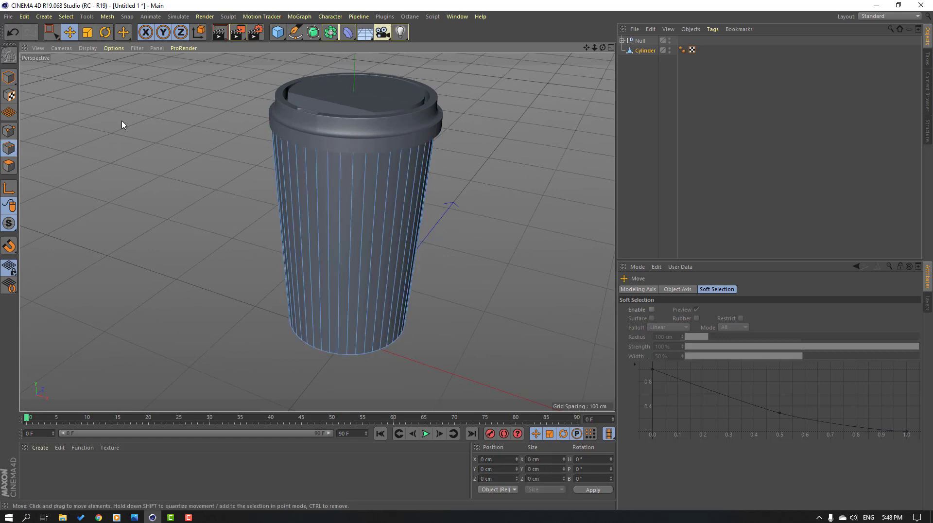
right_click(105, 143)
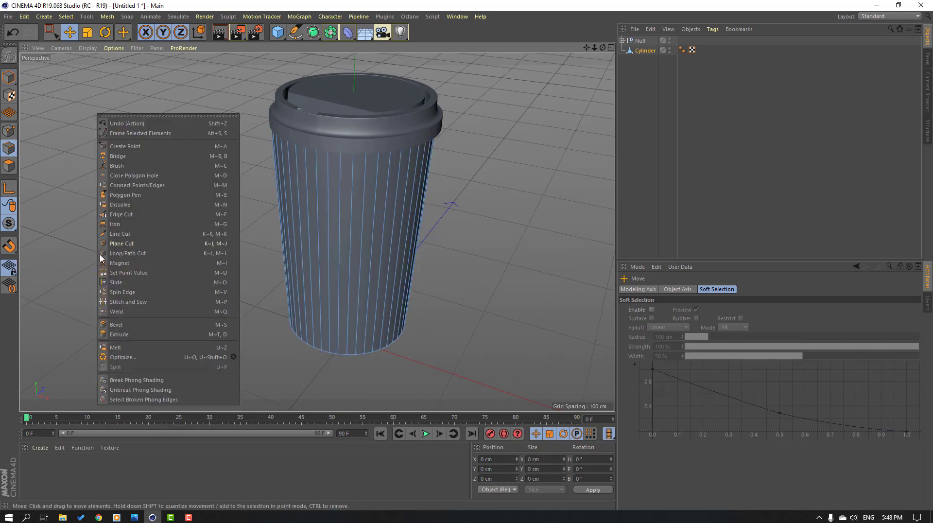
click(122, 253)
alt+drag(442, 249, 384, 199)
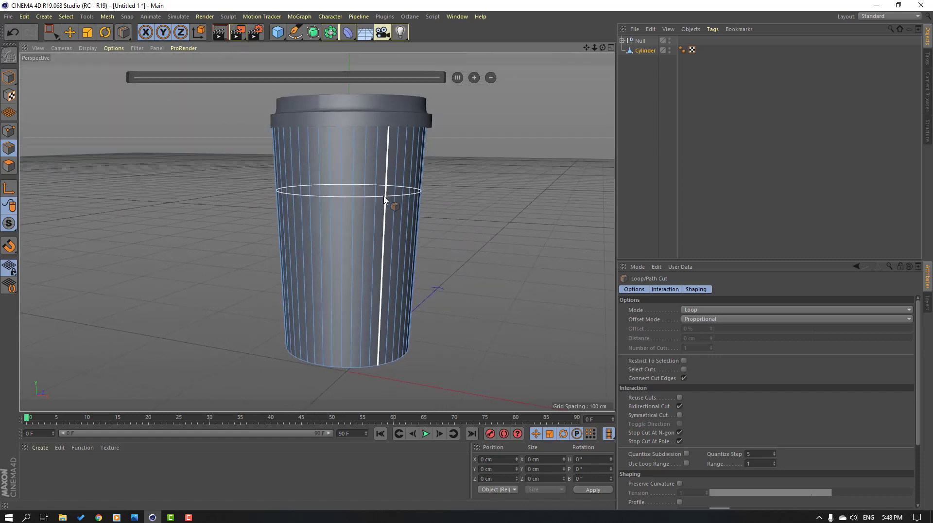
alt+drag(335, 218, 346, 195)
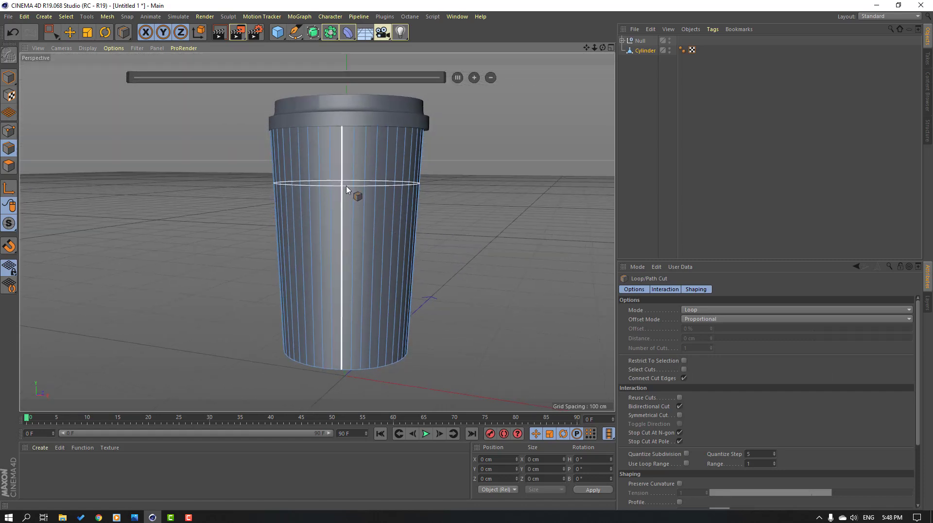
click(346, 189)
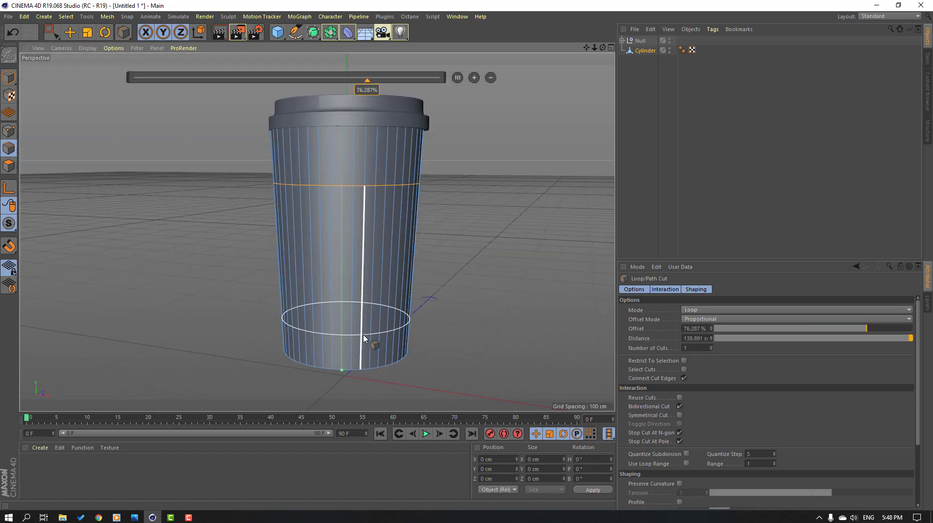
click(353, 296)
mouse_move(447, 276)
alt+mouse_down()
mouse_move(514, 266)
mouse_move(441, 287)
alt+mouse_up()
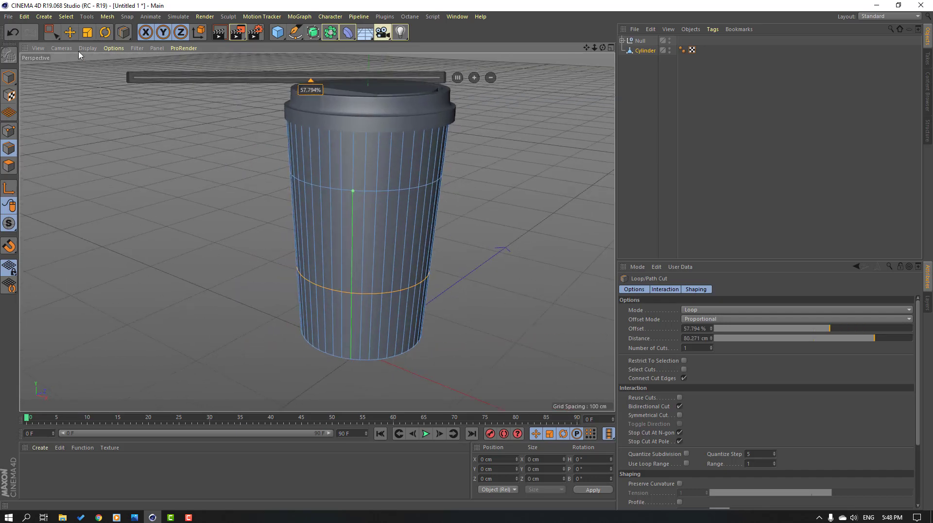
click(69, 32)
click(8, 77)
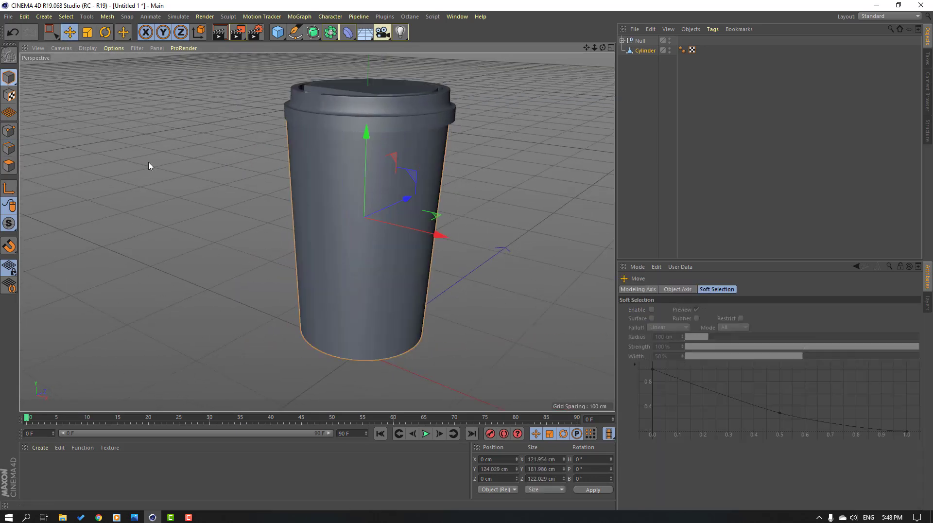
- Deselect the cup and create a new standard material
click(235, 225)
alt+drag(418, 228, 432, 253)
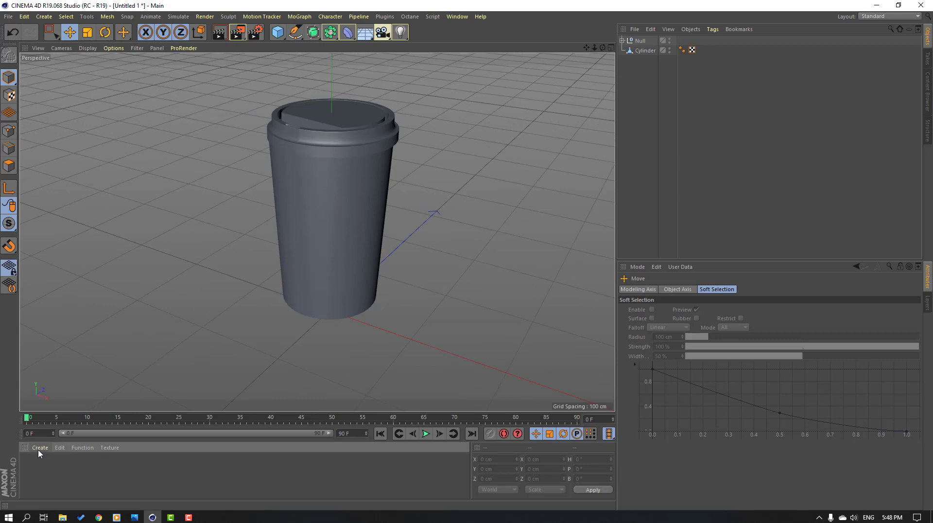
click(41, 448)
mouse_move(65, 374)
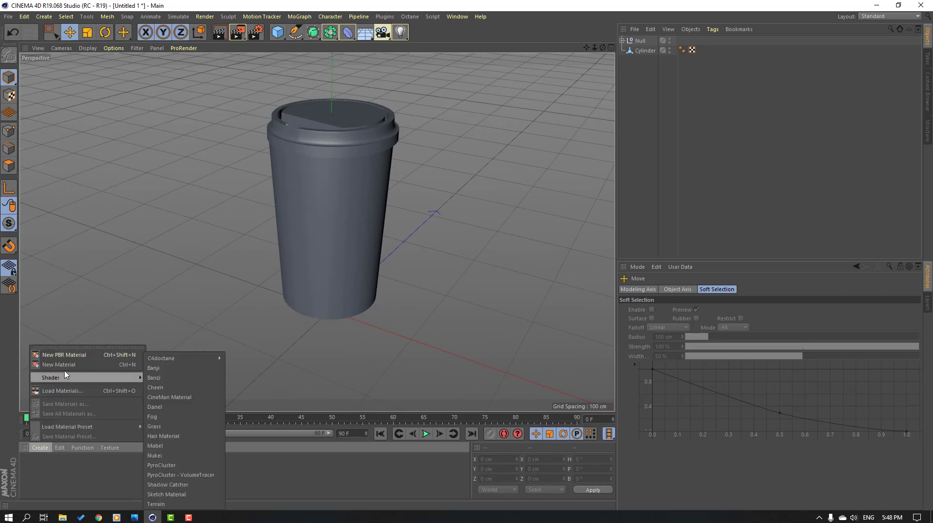
click(123, 365)
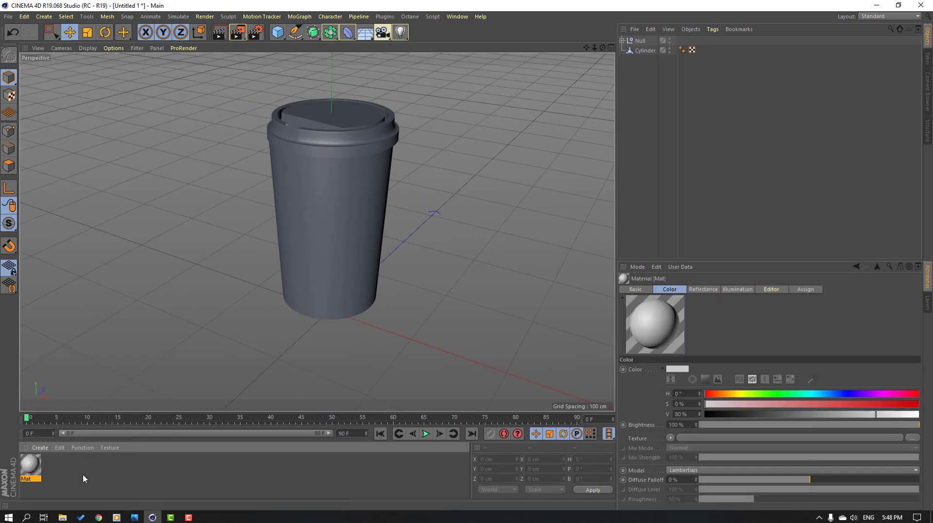
click(83, 474)
- Make the new material pure white by setting its colour's V value to 100%
double_click(31, 464)
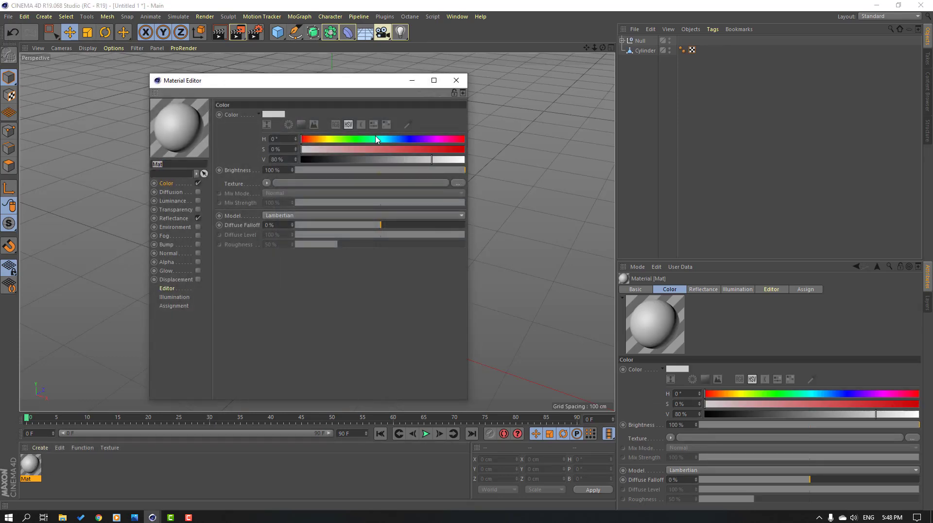
drag(333, 88, 369, 92)
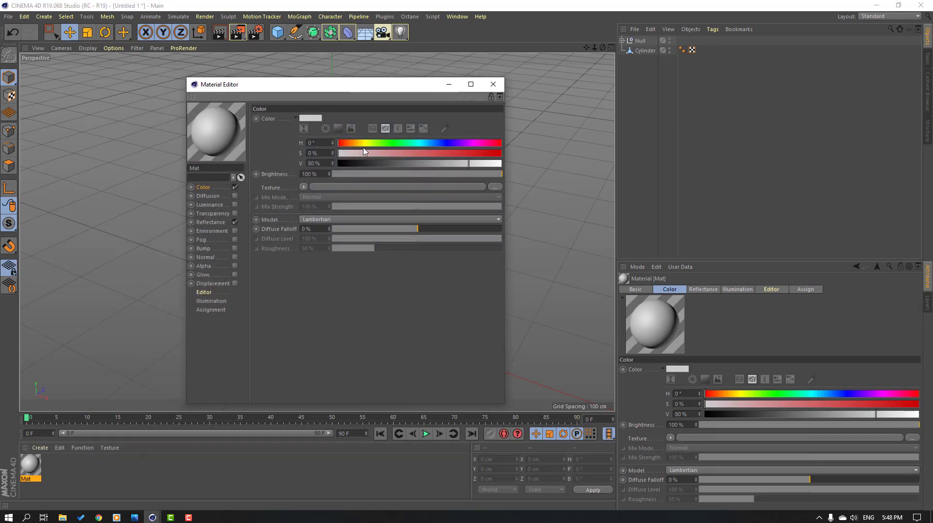
drag(484, 166, 502, 163)
drag(397, 85, 395, 94)
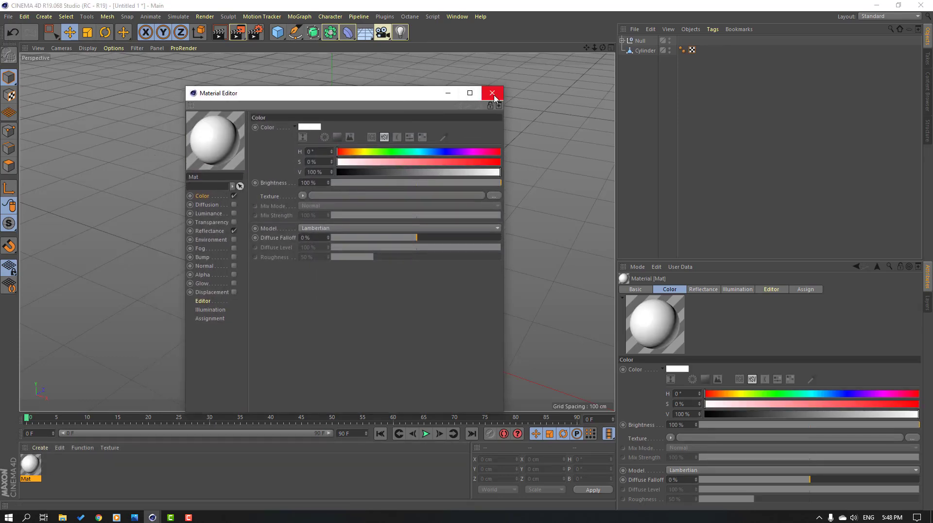
click(495, 91)
click(91, 469)
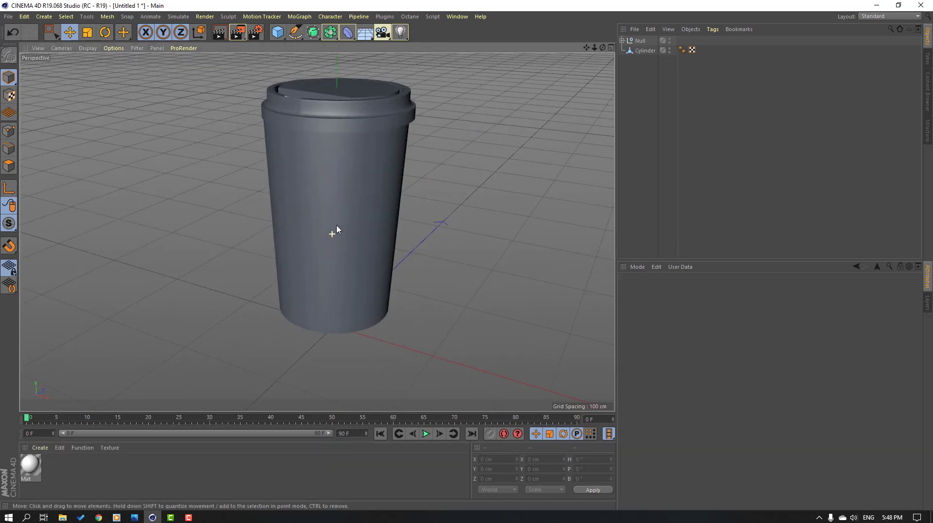
- Apply the white material to the lid's raised top disc and to its outer body
alt+drag(333, 229, 262, 284)
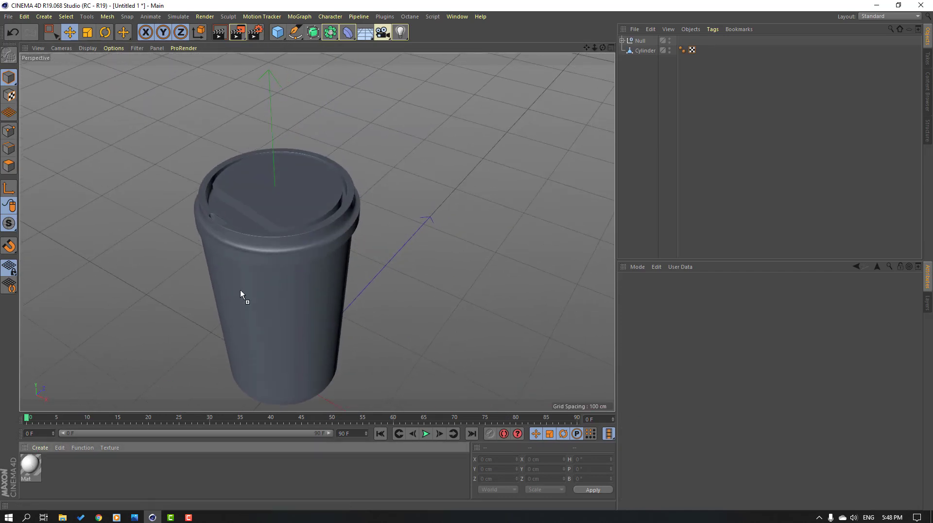
drag(279, 200, 280, 201)
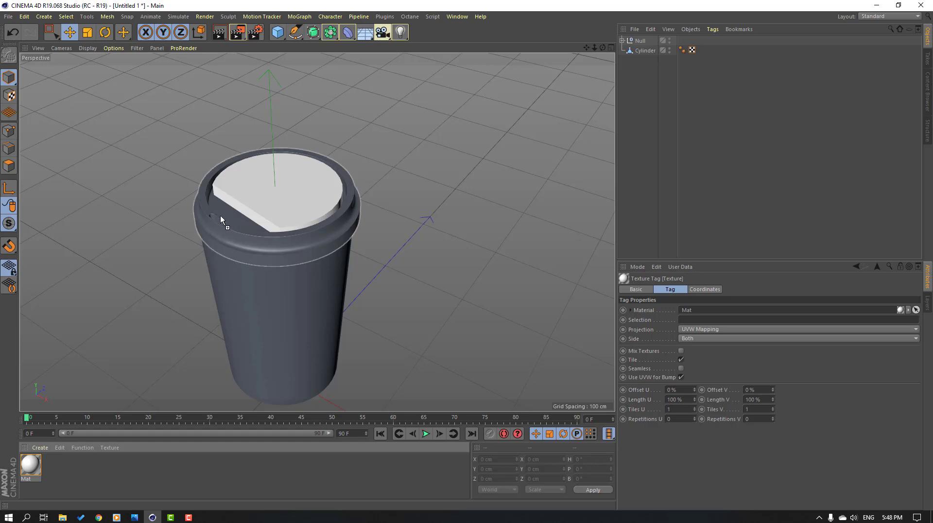
drag(220, 214, 218, 252)
alt+drag(240, 334, 315, 253)
click(67, 486)
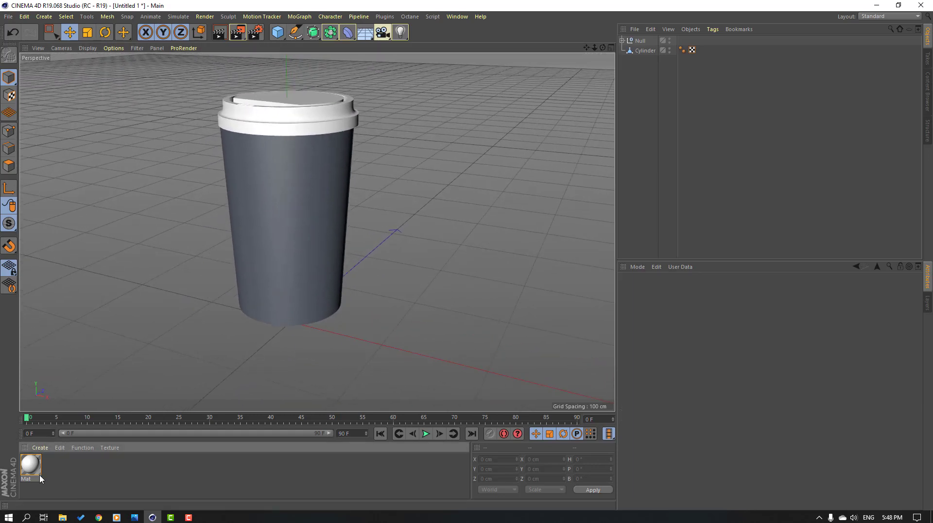
- Duplicate the white material and set the copy's colour to H 42°, S 55% and V 100%
ctrl+drag(43, 469, 69, 470)
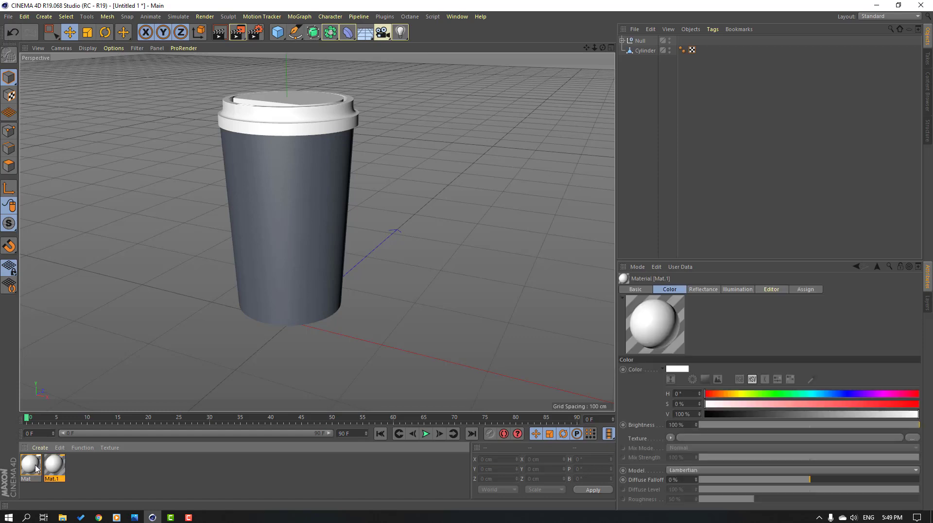
double_click(55, 465)
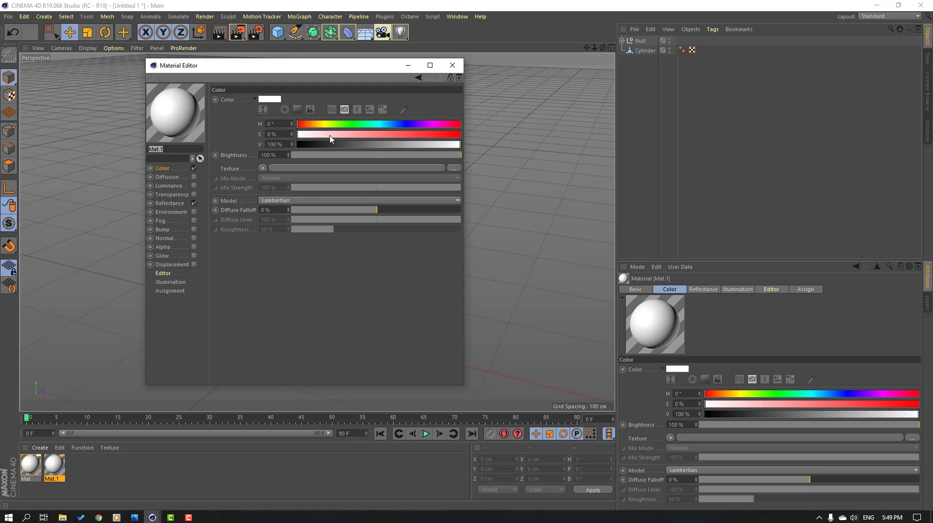
drag(304, 127, 387, 134)
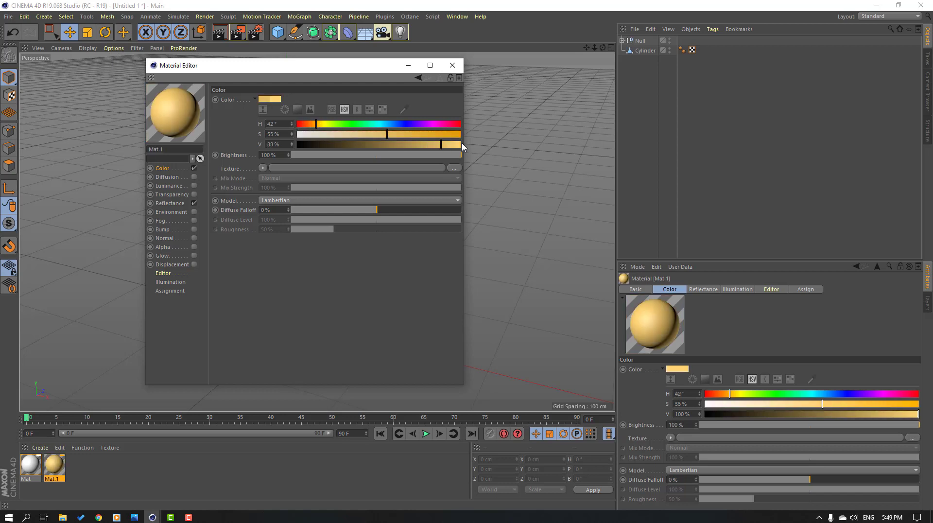
drag(373, 69, 382, 86)
click(461, 81)
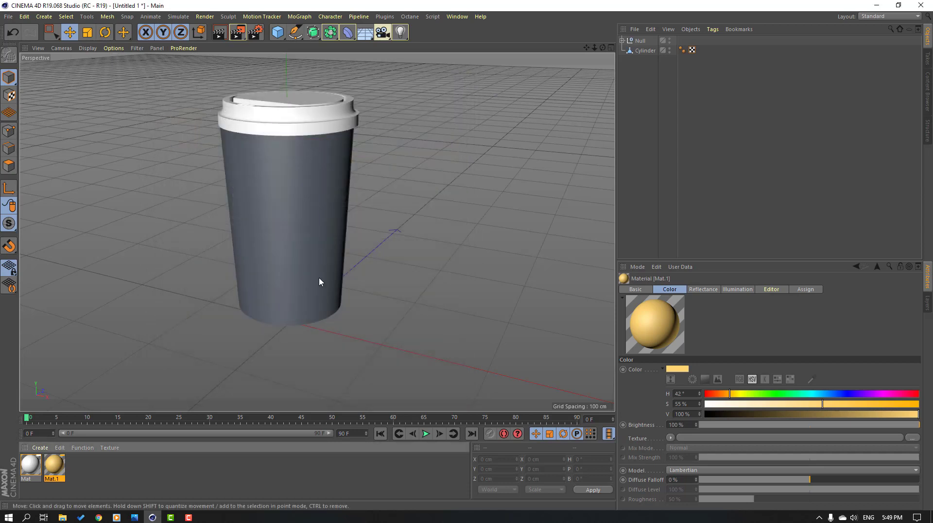
- Select the cup's body, display the viewport with Gouraud Shading (Lines) and switch to Polygons mode
click(644, 50)
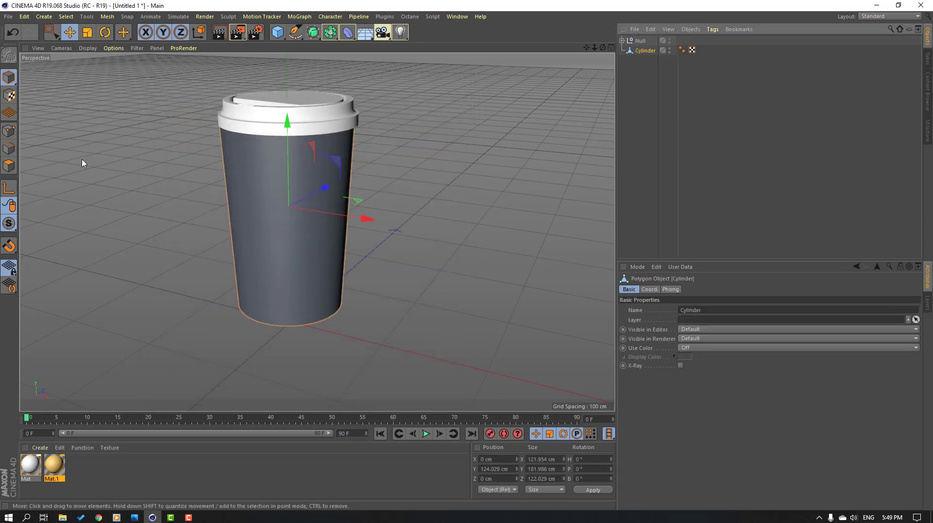
click(88, 48)
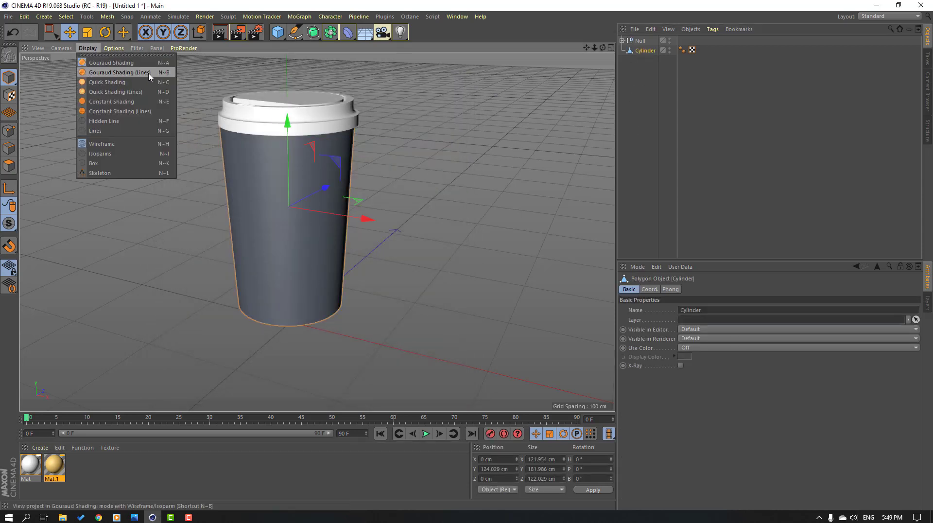
click(127, 73)
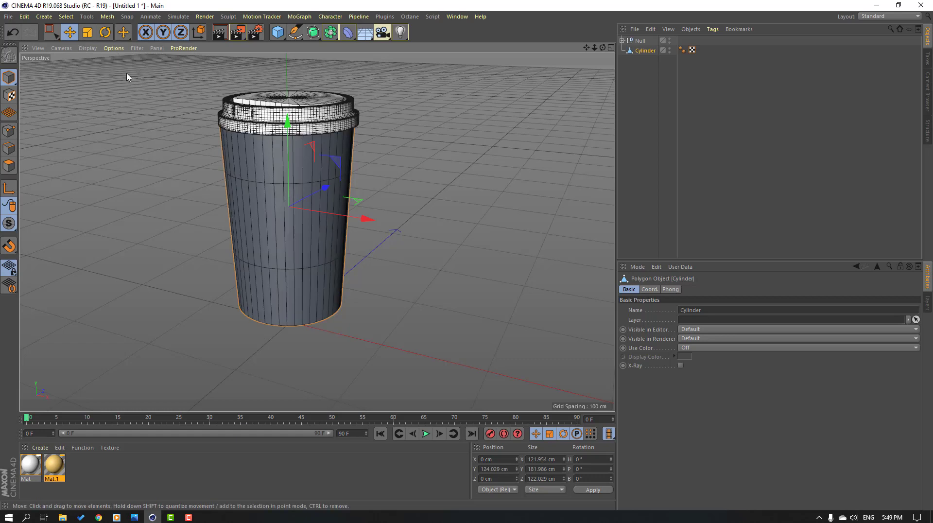
click(11, 172)
- Loop-select the middle band of the cup's wall and apply the yellow material to it
alt+drag(177, 264, 186, 240)
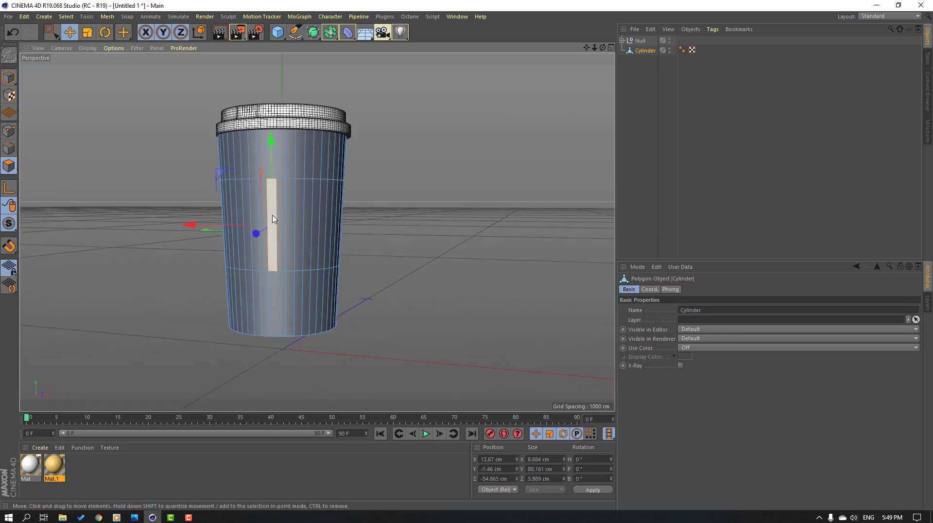
click(65, 16)
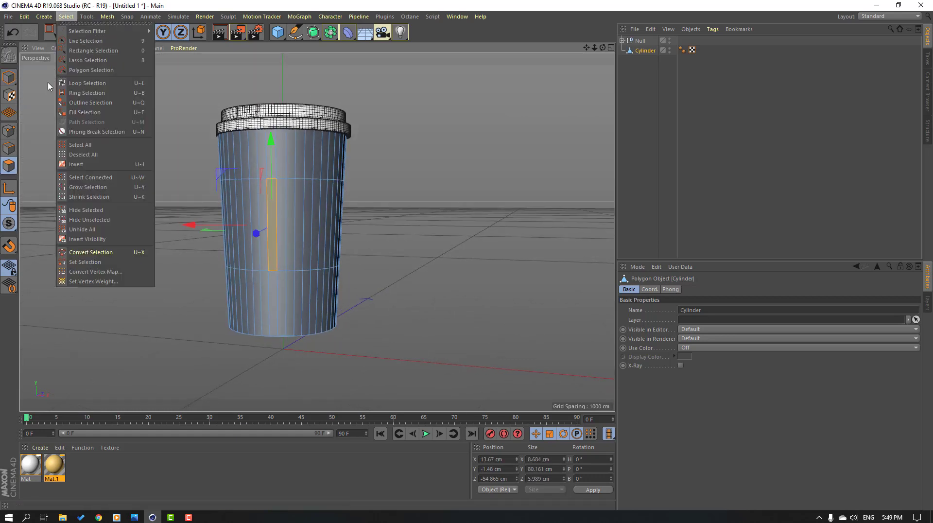
click(96, 85)
scroll(288, 223, up, 2)
click(281, 216)
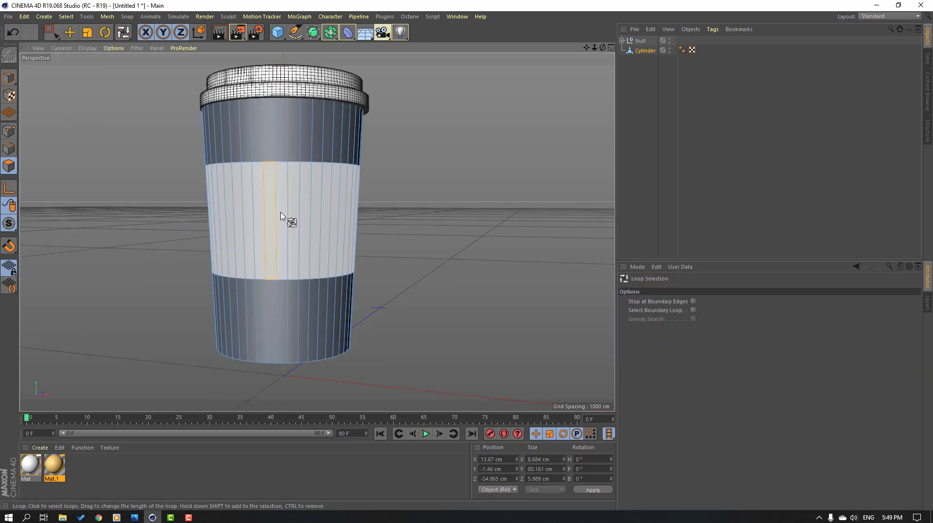
click(280, 215)
key(e)
alt+drag(381, 225, 450, 257)
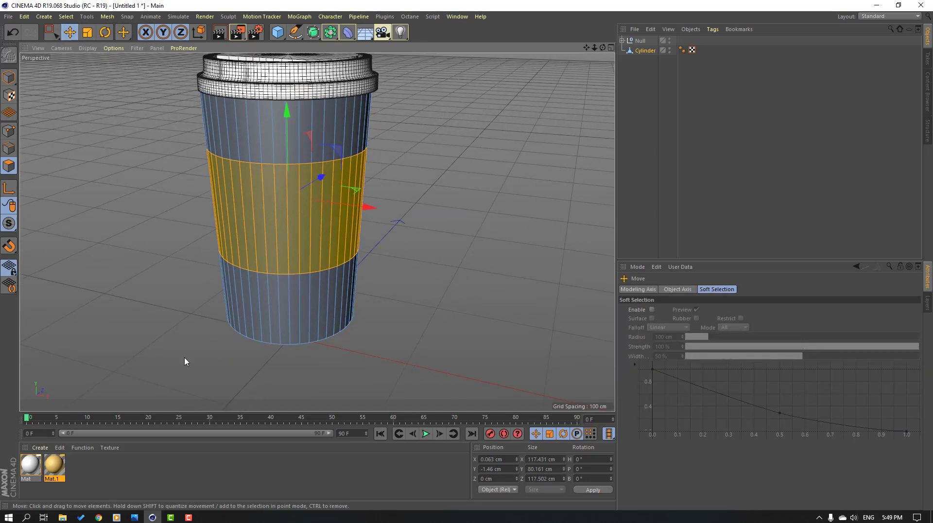
drag(64, 470, 111, 424)
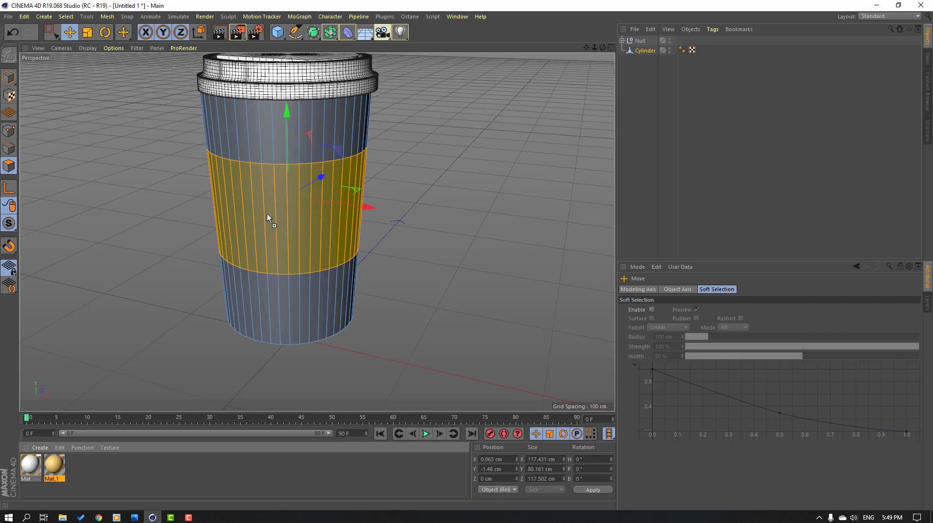
drag(270, 216, 272, 215)
alt+drag(444, 220, 369, 283)
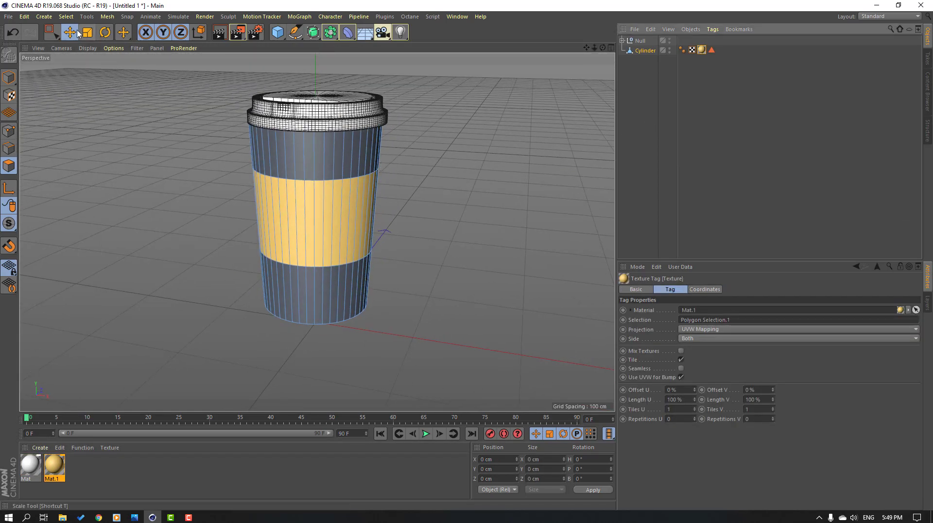
- Loop-select the upper band of the cup's wall and apply the white material to it
alt+drag(146, 169, 153, 147)
click(304, 153)
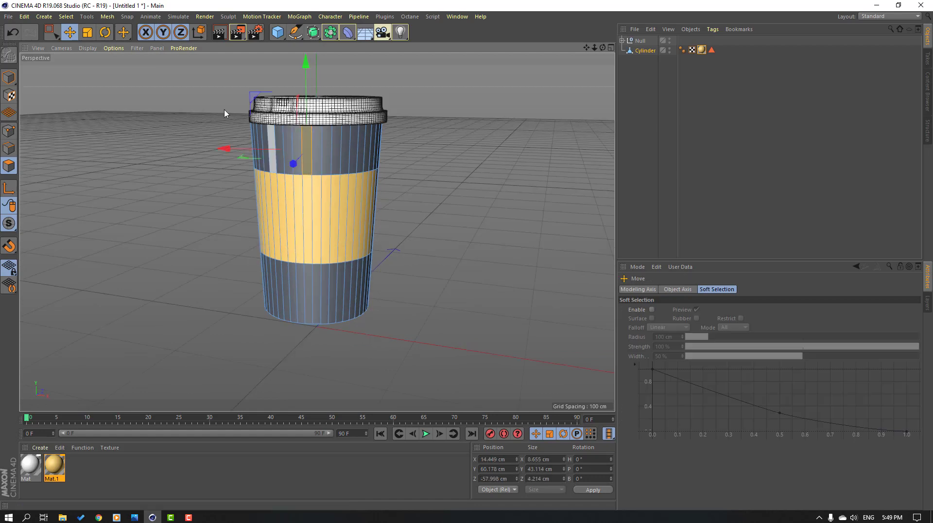
click(66, 17)
click(85, 83)
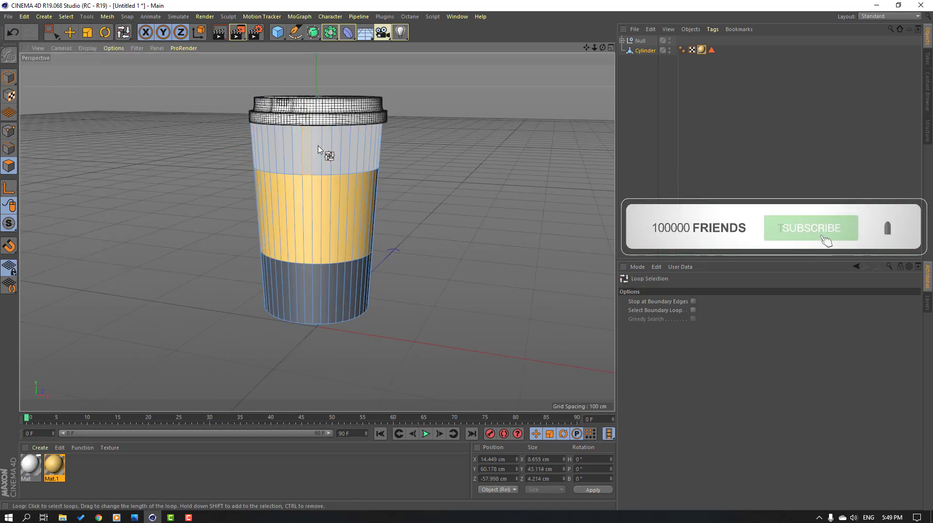
click(319, 146)
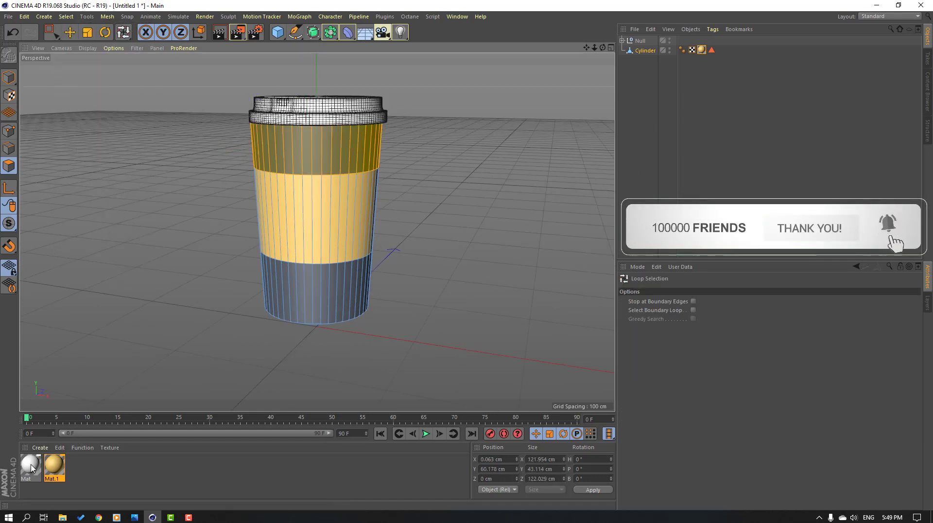
drag(30, 467, 184, 307)
- Loop-select the lowest band of the cup's wall and apply the white material to it
click(295, 281)
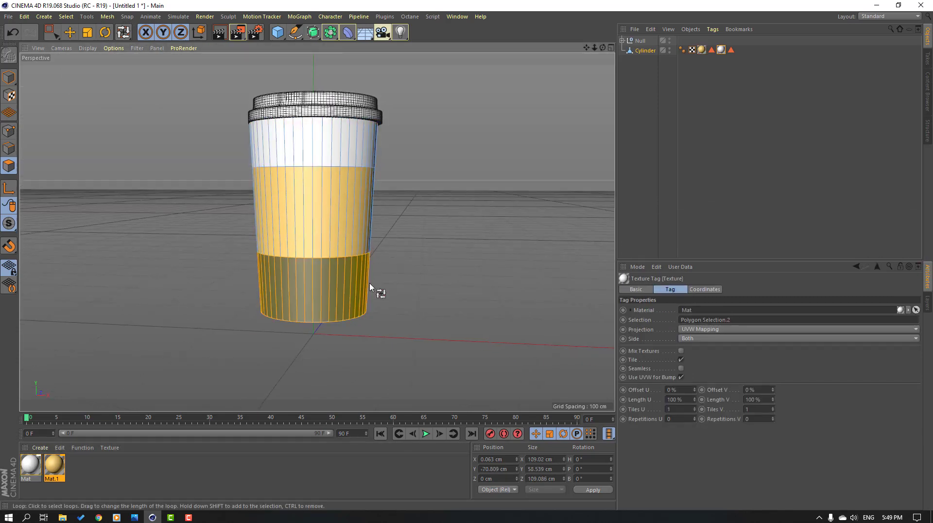
alt+drag(374, 287, 216, 306)
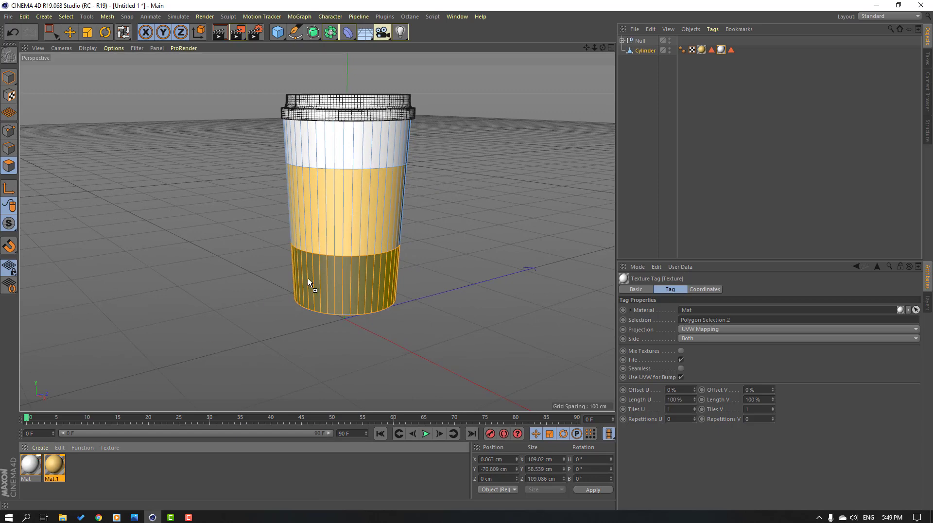
drag(308, 279, 223, 241)
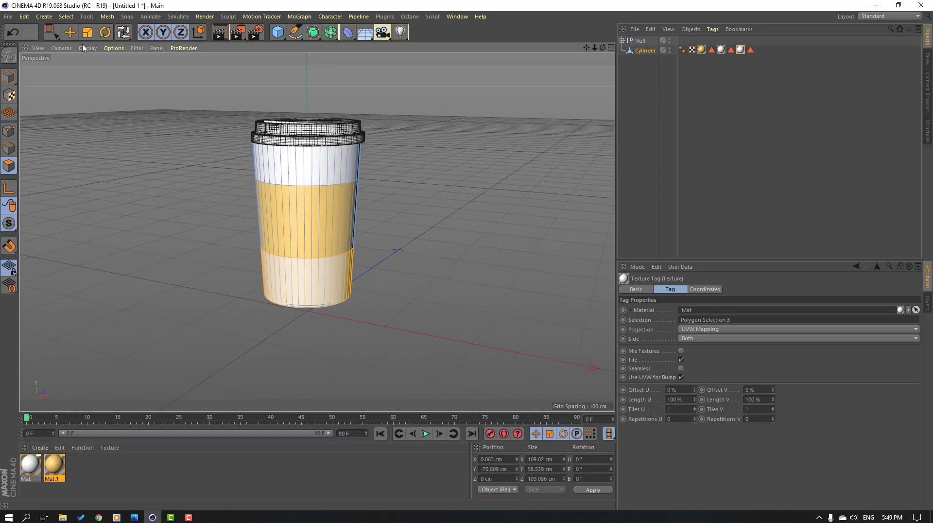
- Return to Model mode with the cup deselected and set the viewport display to Gouraud Shading
click(70, 33)
click(9, 78)
click(100, 138)
scroll(218, 188, up, 2)
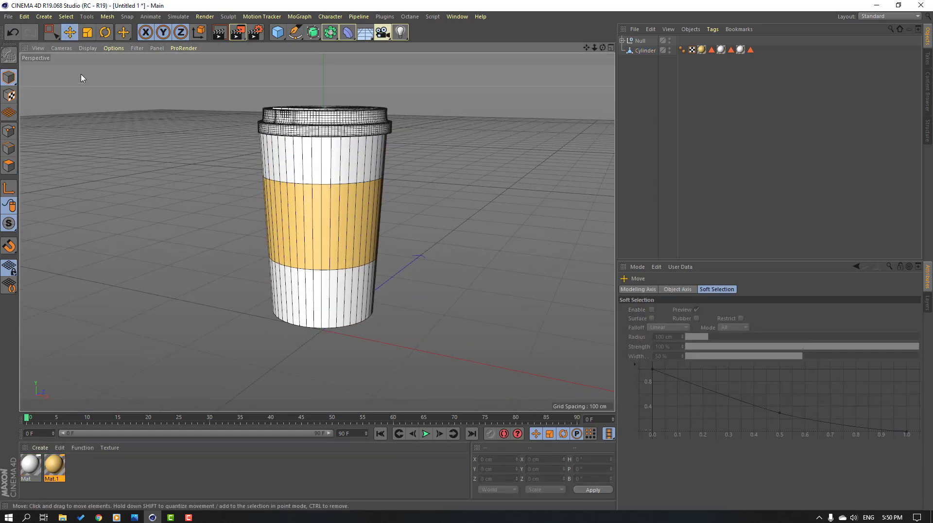
click(88, 48)
click(111, 60)
mouse_move(255, 235)
alt+mouse_down()
mouse_move(319, 226)
mouse_move(406, 264)
mouse_move(312, 235)
mouse_move(316, 257)
mouse_move(296, 235)
mouse_move(354, 252)
mouse_move(311, 227)
alt+mouse_up()
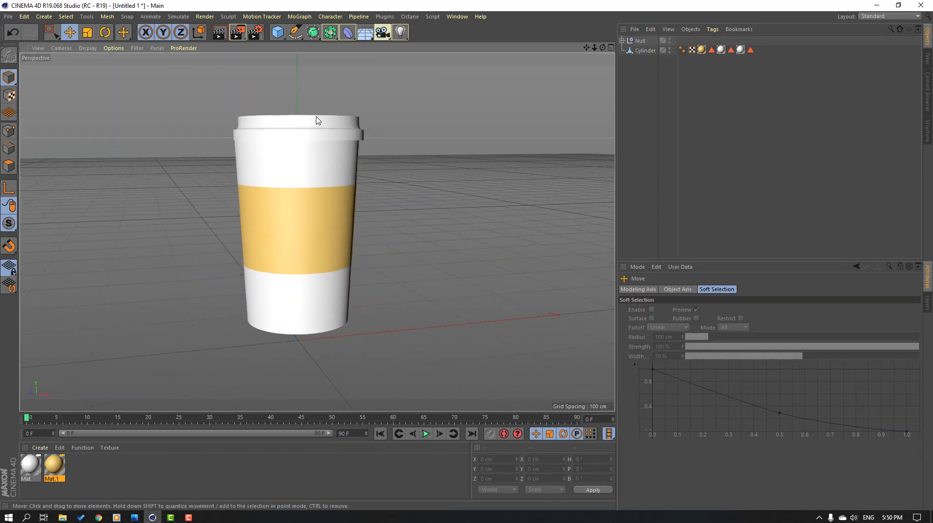
- Shift the lid's null along X to about -21.6 cm to centre the lid on the cup
scroll(316, 119, up, 3)
click(319, 137)
click(639, 43)
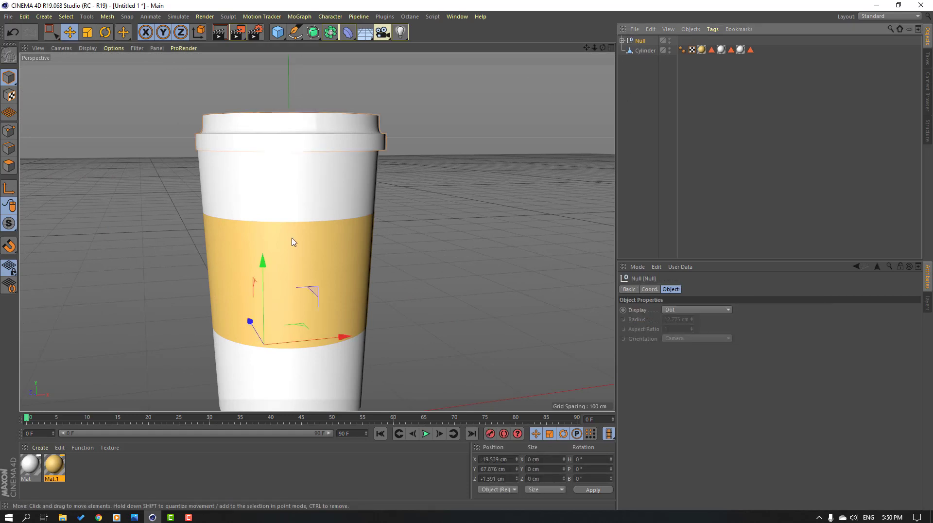
drag(311, 343, 304, 340)
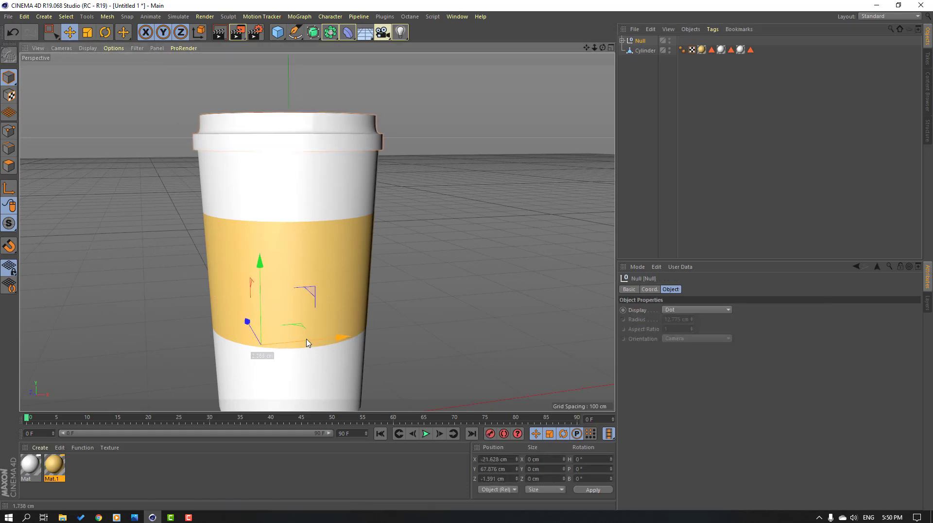
mouse_move(410, 241)
alt+mouse_down()
mouse_move(282, 251)
mouse_move(435, 252)
mouse_move(231, 257)
mouse_move(396, 258)
mouse_move(400, 266)
mouse_move(405, 245)
alt+mouse_up()
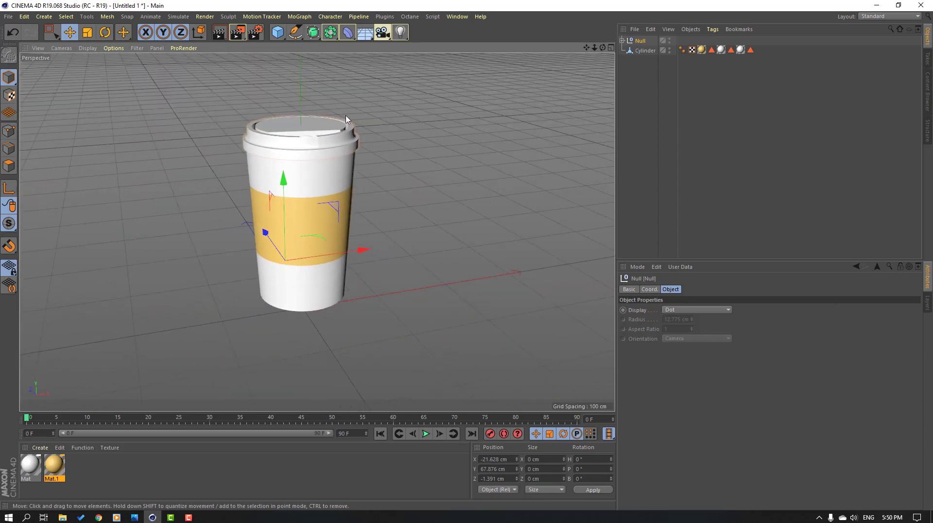
- Set the renderer to Physical and add the Ambient Occlusion and Global Illumination effects in the render settings
click(256, 33)
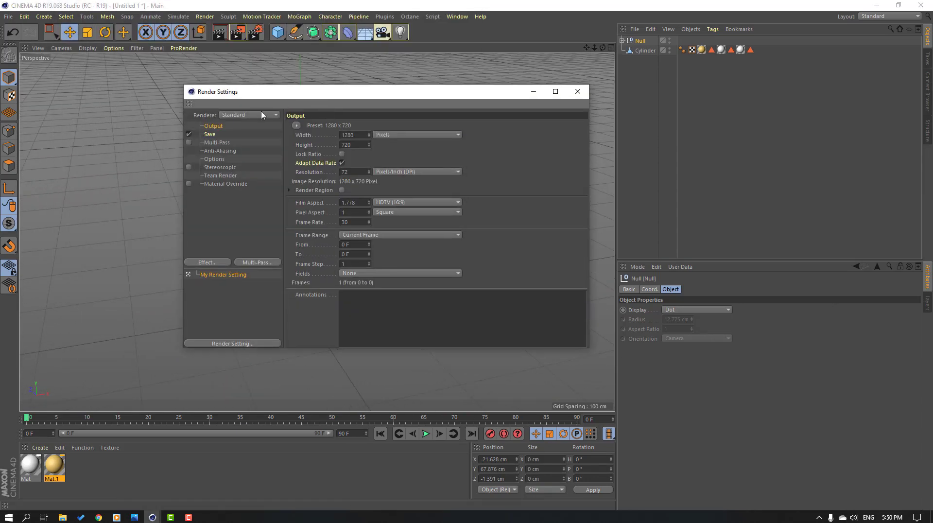
click(240, 115)
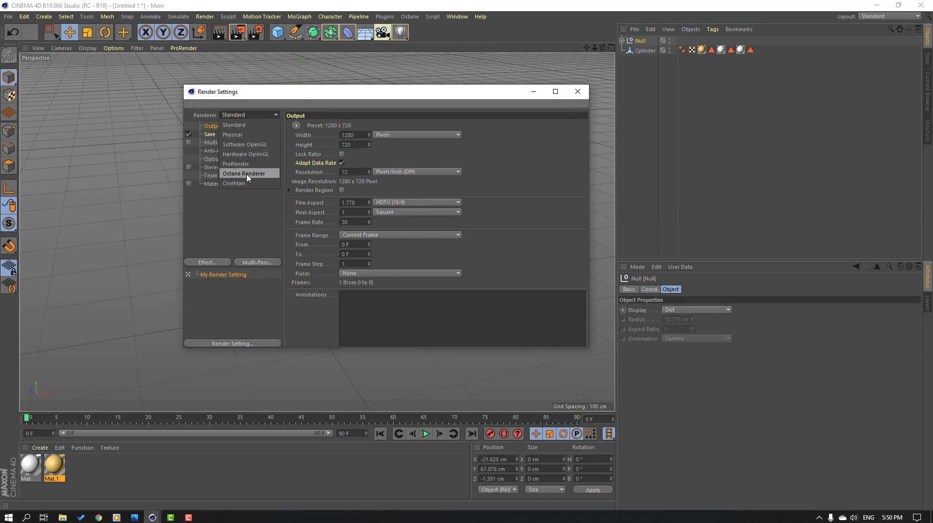
click(241, 148)
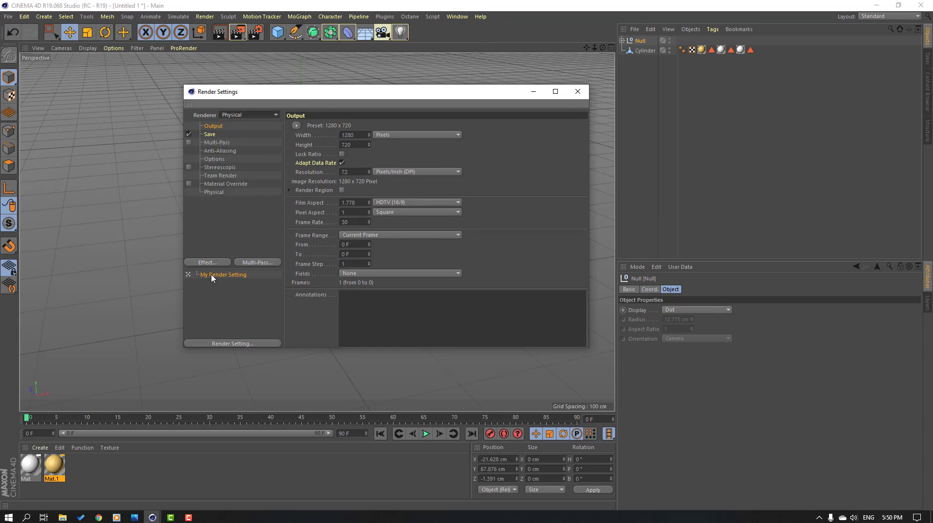
click(206, 262)
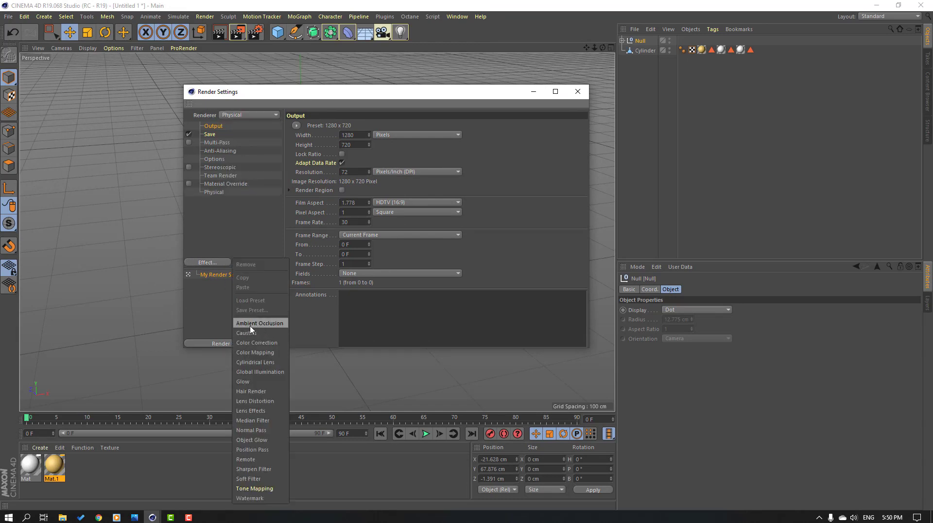
click(272, 330)
click(207, 265)
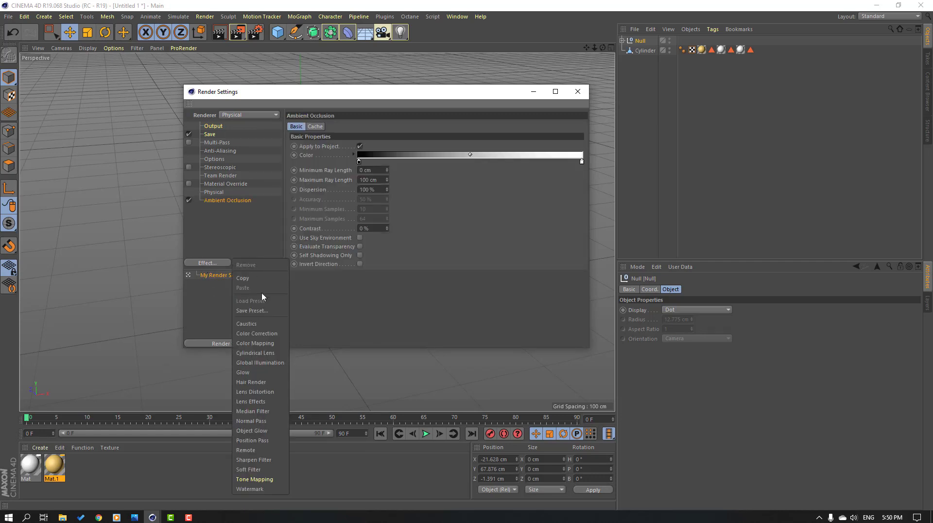
click(270, 362)
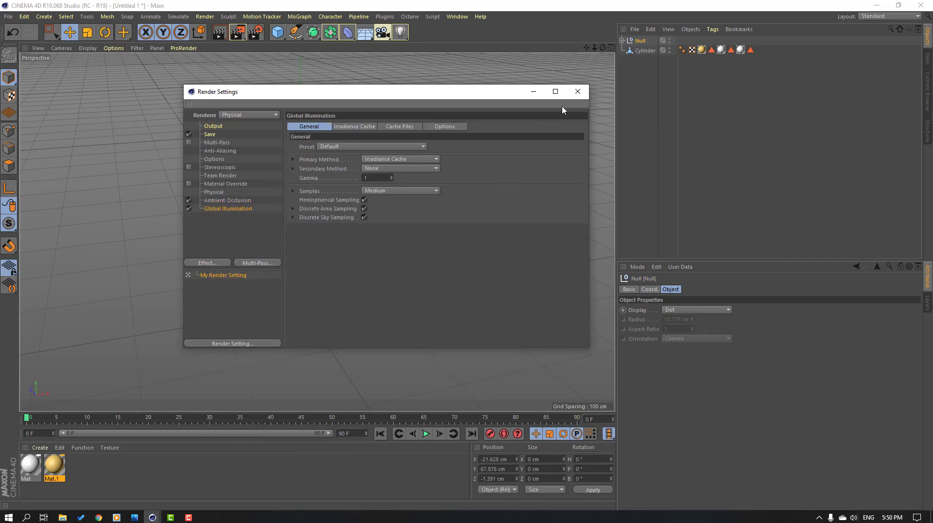
click(577, 93)
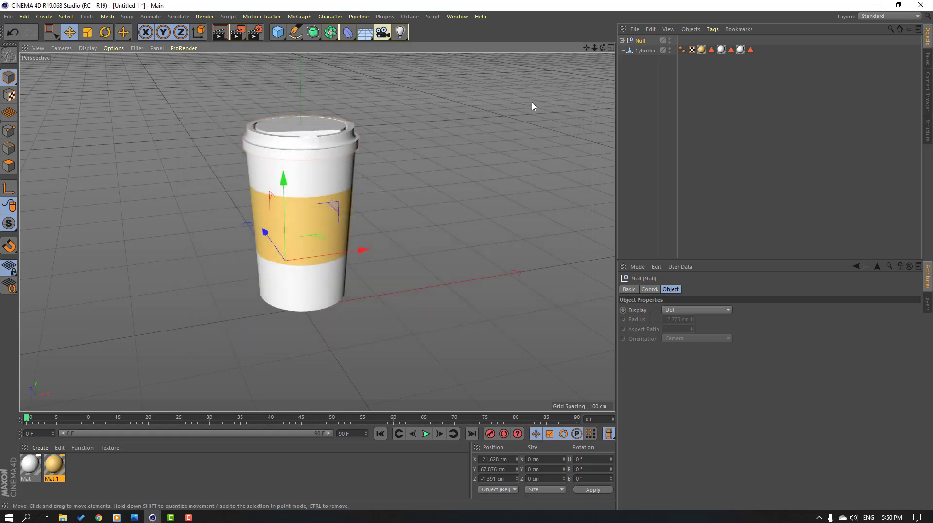
- Add a Floor and a Physical Sky to the scene and render the active view
click(382, 32)
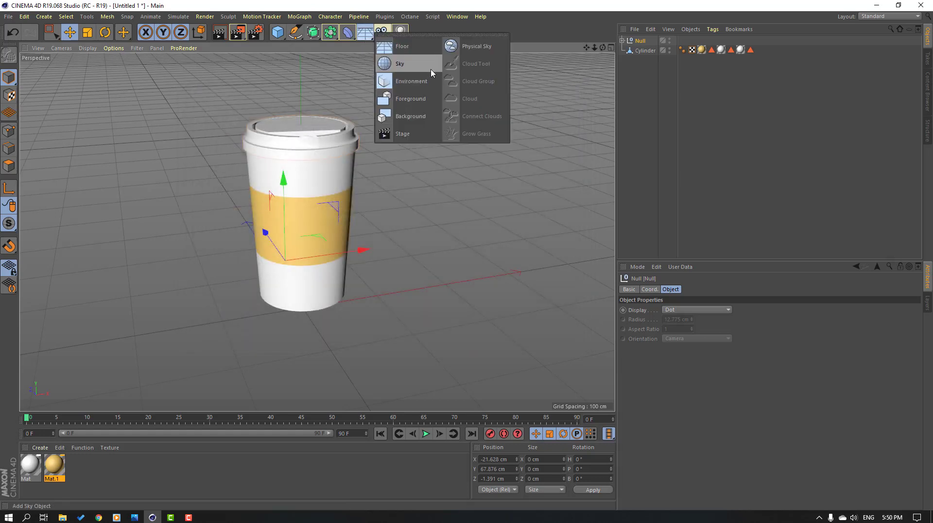
click(399, 50)
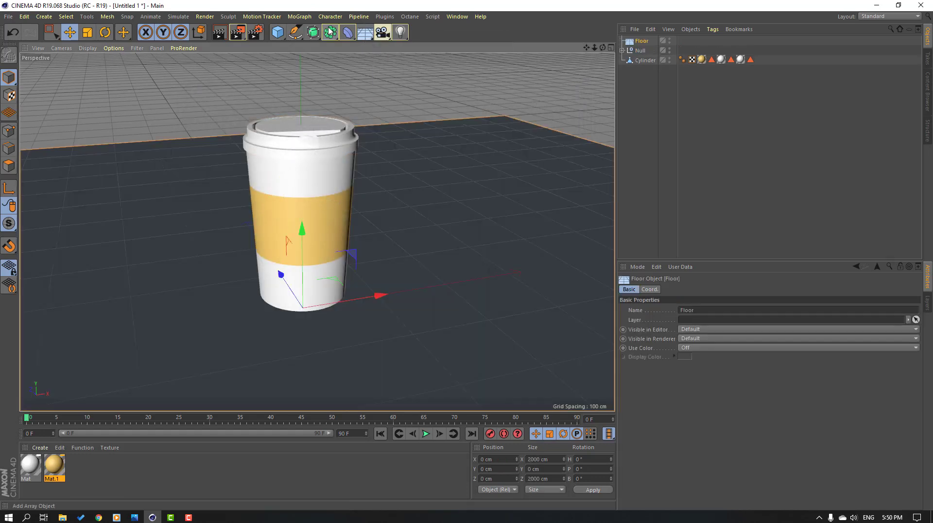
click(364, 35)
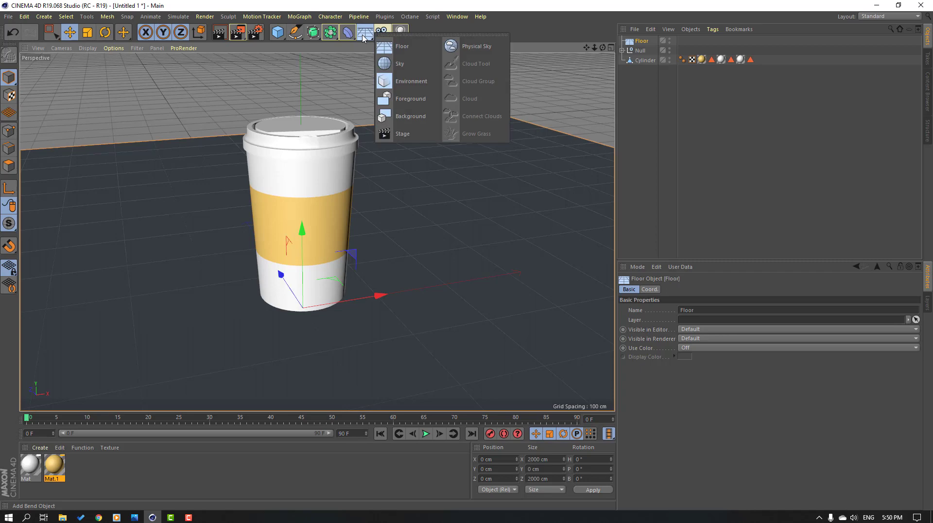
click(487, 53)
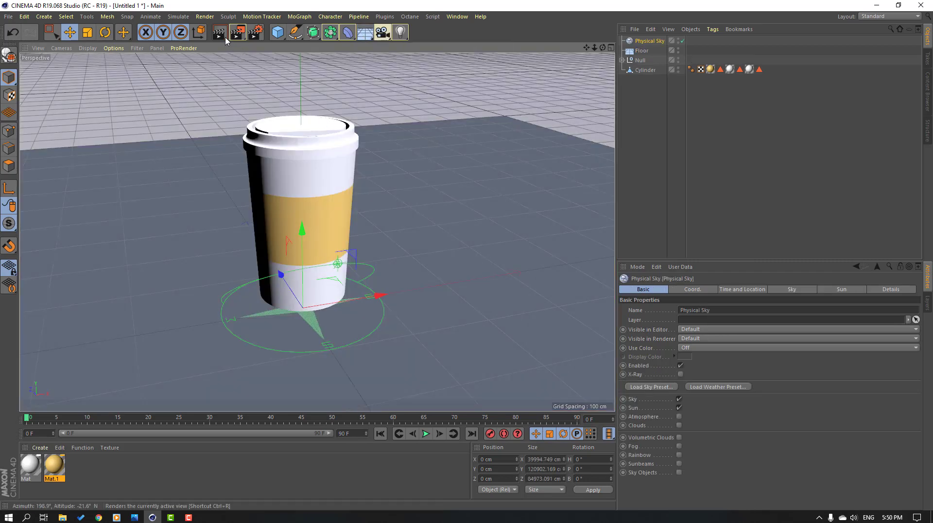
click(222, 36)
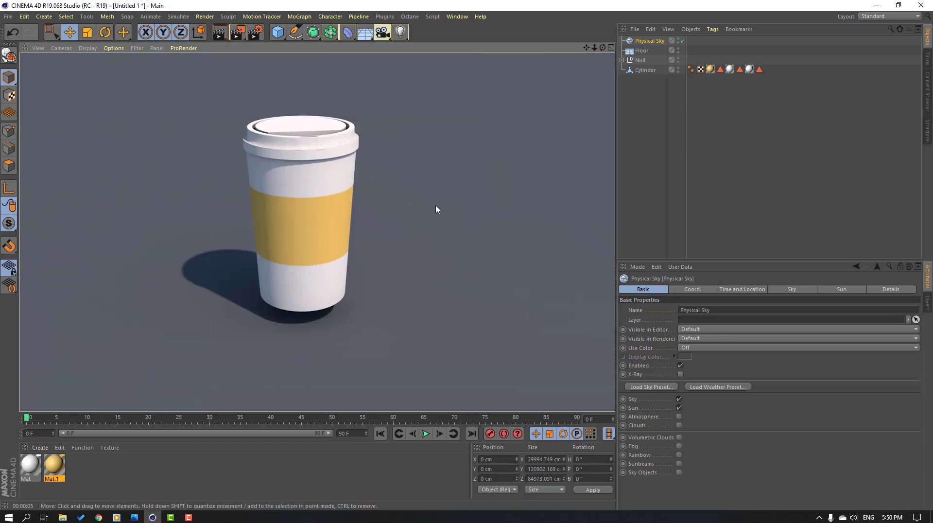
- Raise the floor to about 25.3 cm in Y to meet the cup's base and render the view from a higher angle
click(456, 166)
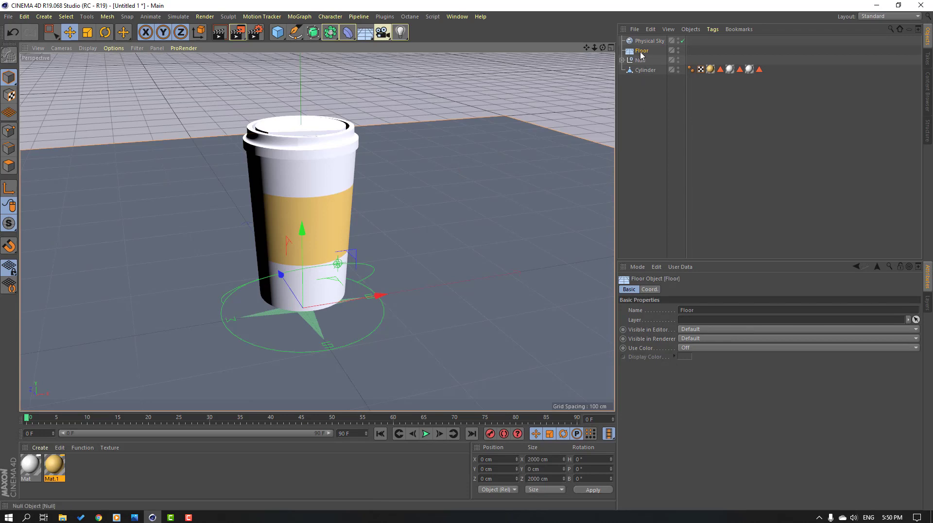
alt+drag(329, 319, 312, 226)
alt+drag(406, 188, 382, 243)
scroll(357, 212, up, 2)
alt+middle_drag(349, 190, 357, 201)
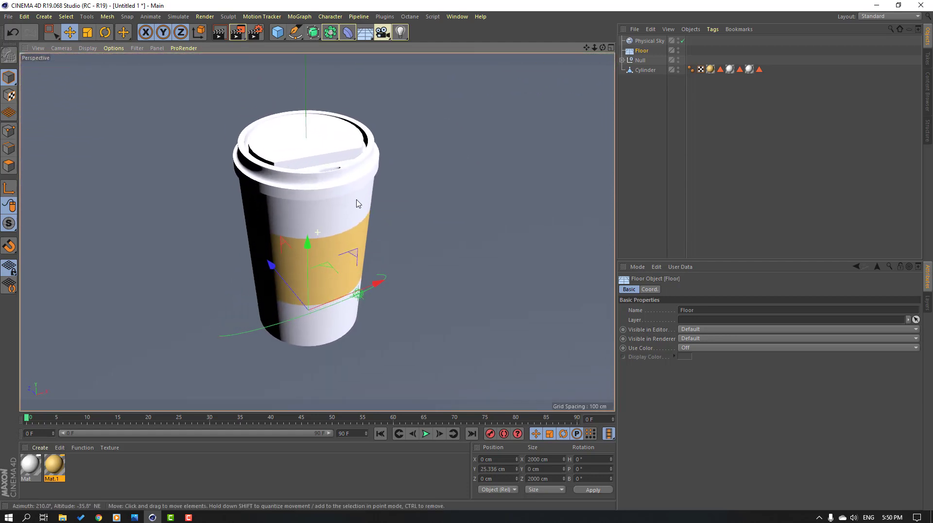
click(219, 36)
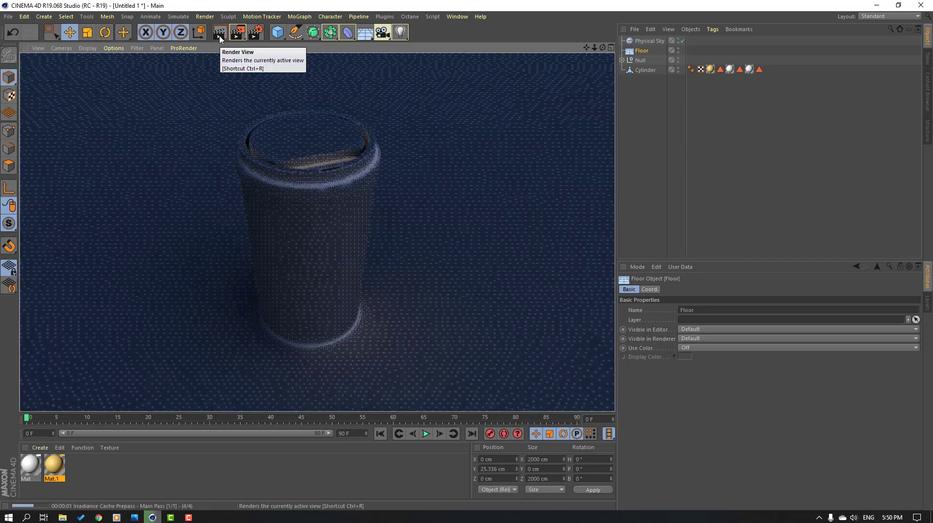